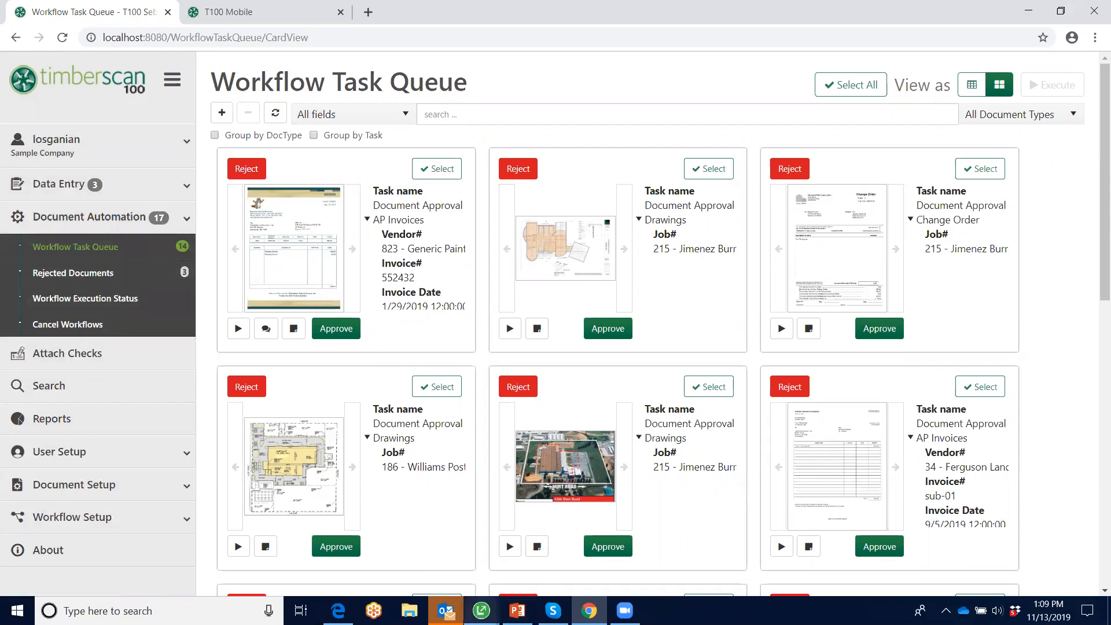
Step: Switch to Sage 100 Contractor to view its Accounts Payable menu and minimize it to return to the browser
{"action": "left_click", "coordinate": [481, 611]}
{"action": "left_click", "coordinate": [431, 550]}
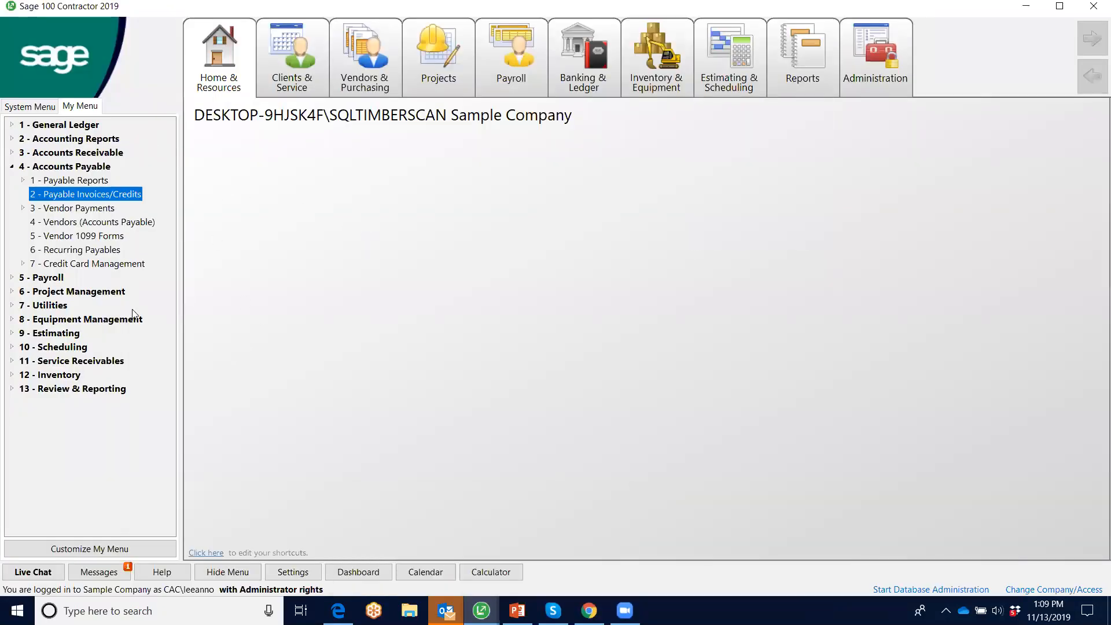
{"action": "left_click", "coordinate": [1026, 9]}
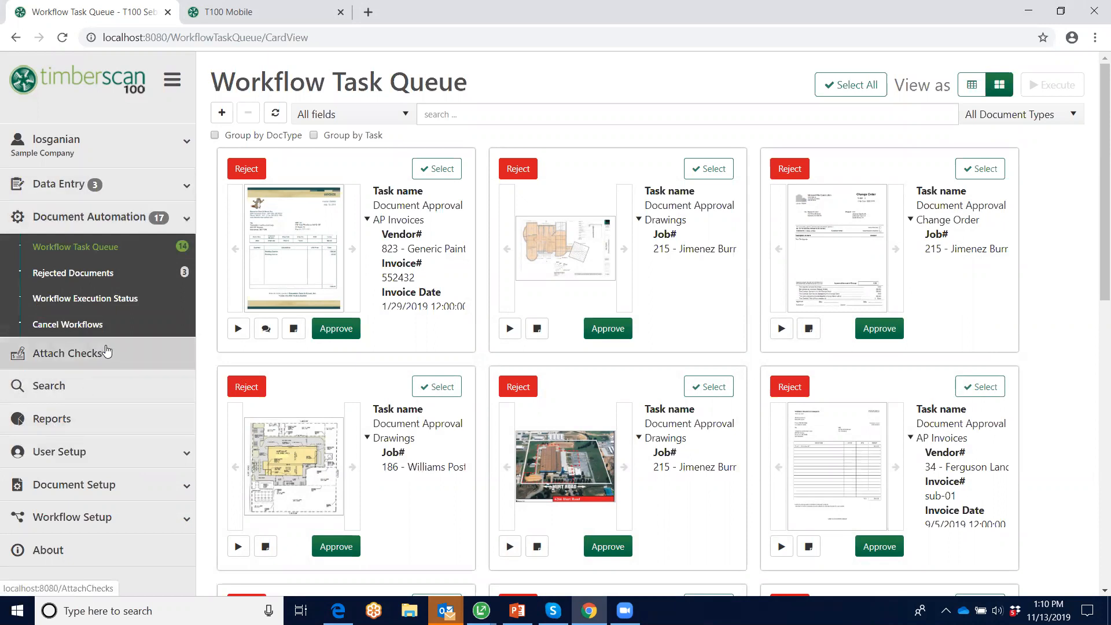
Step: Open the data entry Acquire page and shrink and reposition its browser window so the desktop files are accessible
{"action": "left_click", "coordinate": [186, 189]}
{"action": "left_click", "coordinate": [48, 215]}
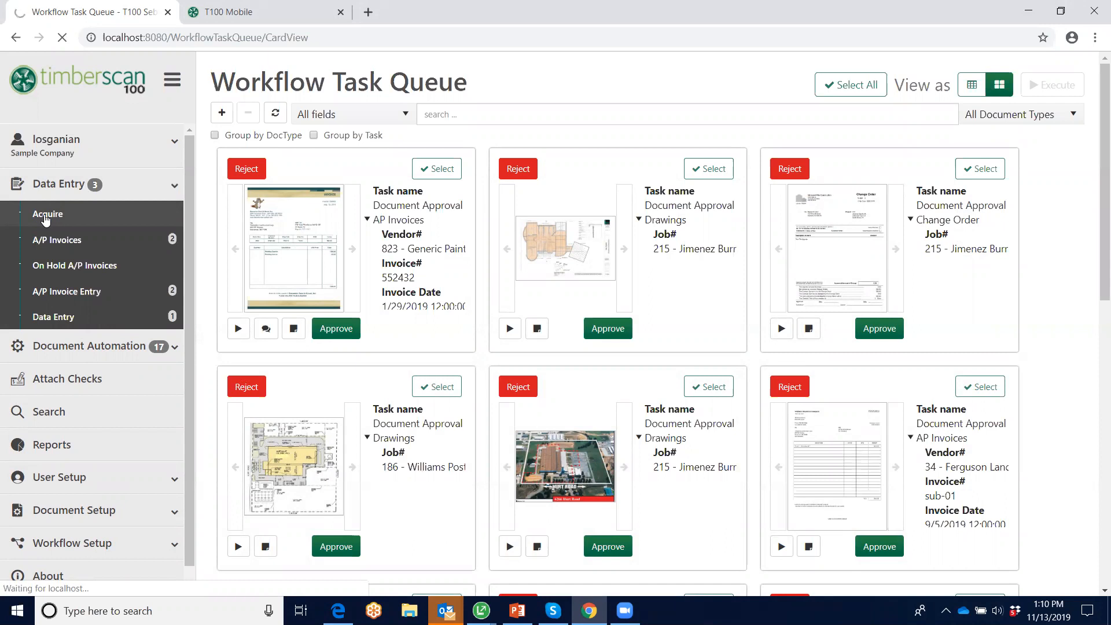
{"action": "left_click", "coordinate": [1062, 12]}
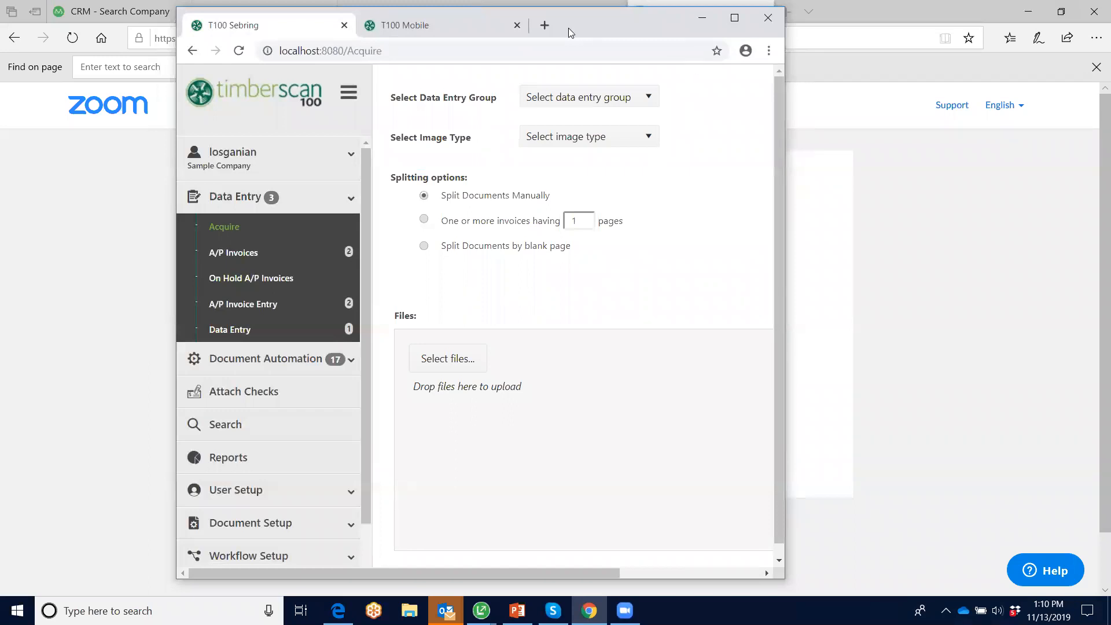
{"action": "left_click_drag", "start_coordinate": [568, 28], "coordinate": [812, 58]}
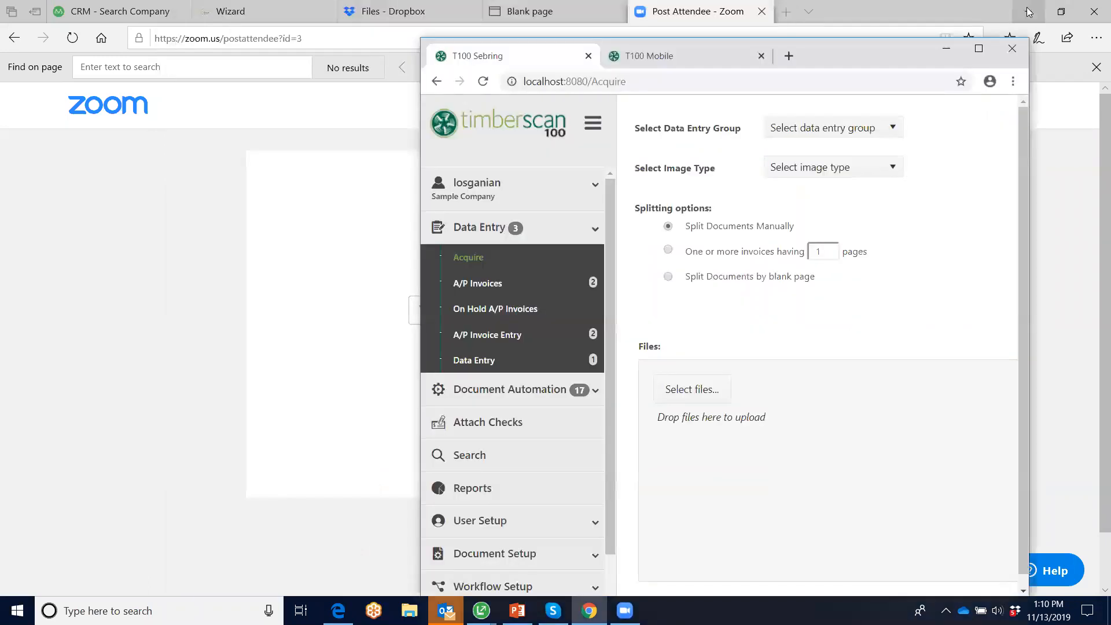
{"action": "left_click", "coordinate": [1026, 11]}
{"action": "left_click", "coordinate": [1018, 11]}
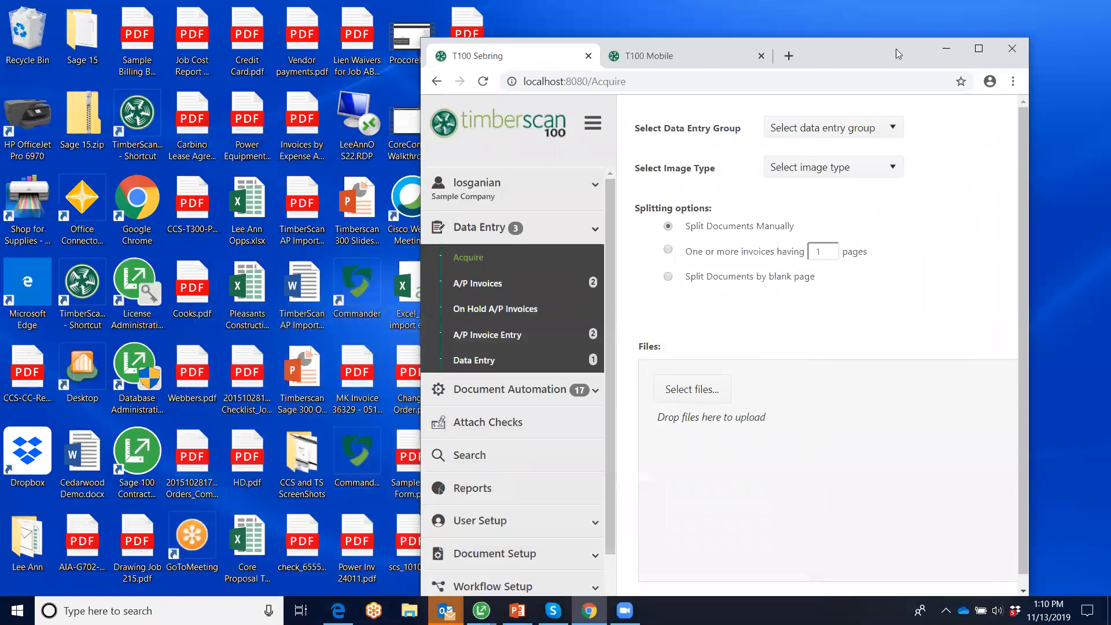
Step: Add scs_10104_20100706_543609_226177714.pdf and Power Inv 24011.pdf from the desktop to the upload area and maximize the browser window
{"action": "left_click_drag", "start_coordinate": [896, 48], "coordinate": [971, 27]}
{"action": "left_click_drag", "start_coordinate": [412, 541], "coordinate": [848, 463]}
{"action": "left_click_drag", "start_coordinate": [357, 541], "coordinate": [796, 523]}
{"action": "left_click", "coordinate": [1054, 25]}
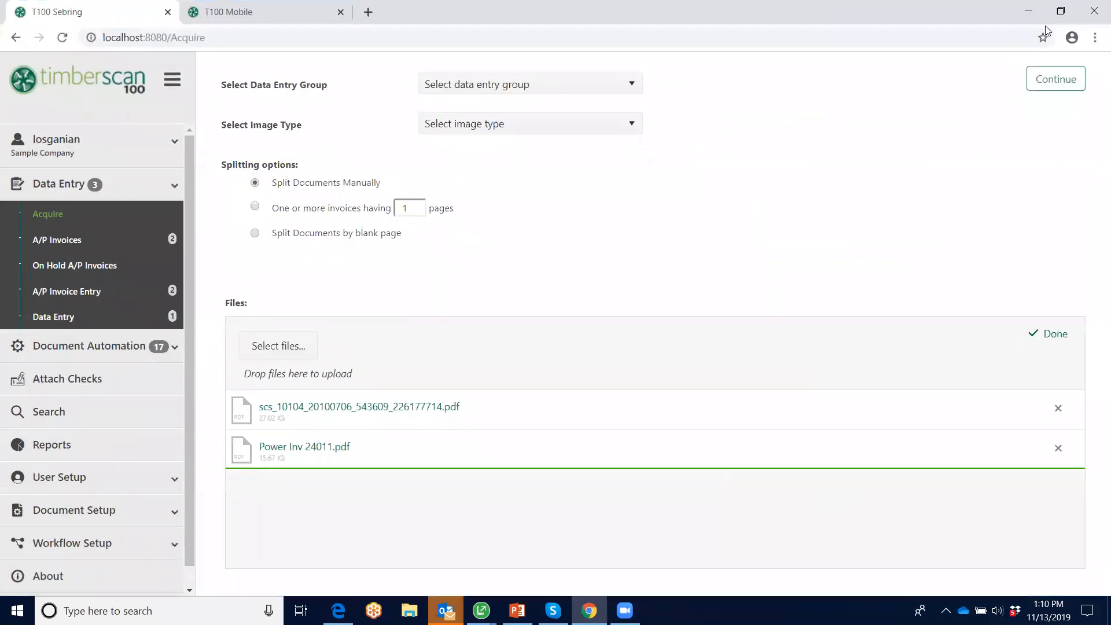
Step: Set the data entry group to DE and the image type to Invoice for the uploaded files
{"action": "left_click", "coordinate": [633, 85]}
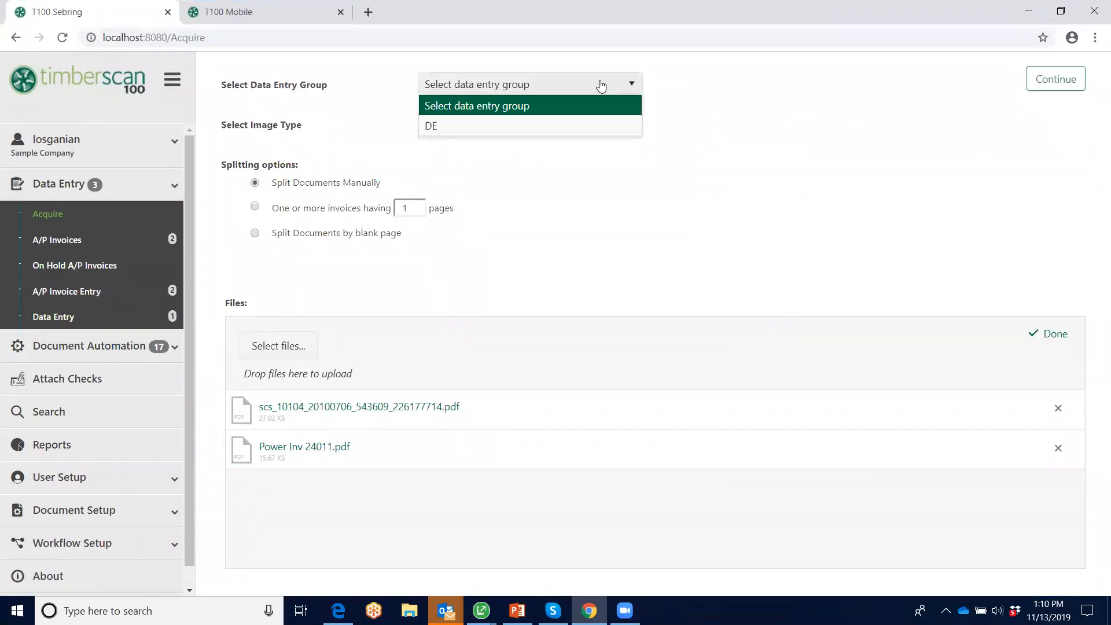
{"action": "left_click", "coordinate": [455, 127]}
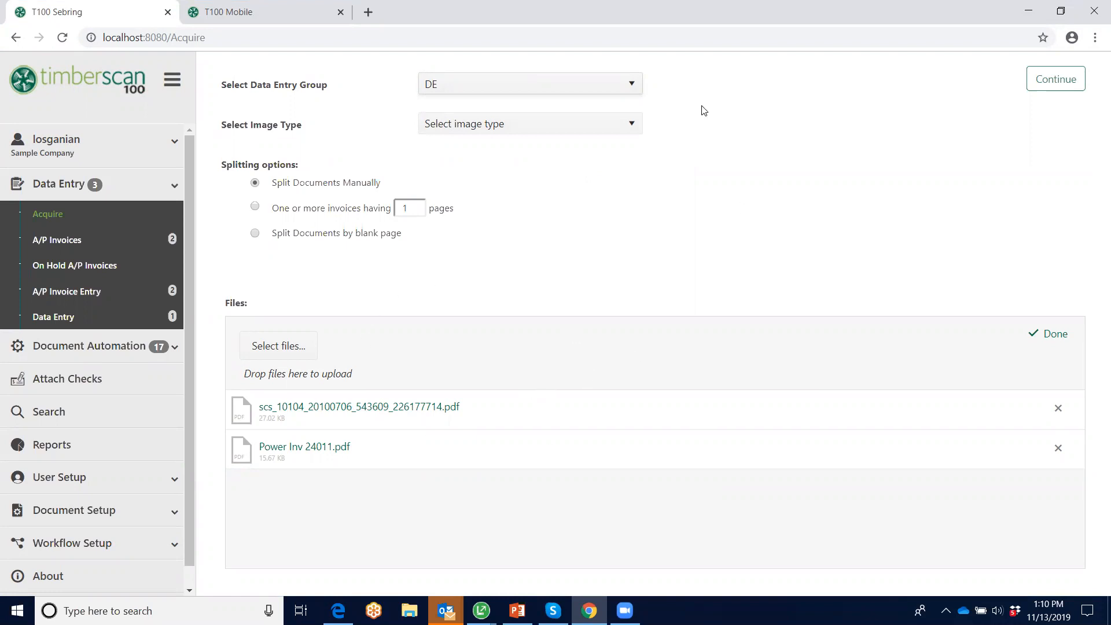
{"action": "left_click", "coordinate": [633, 125]}
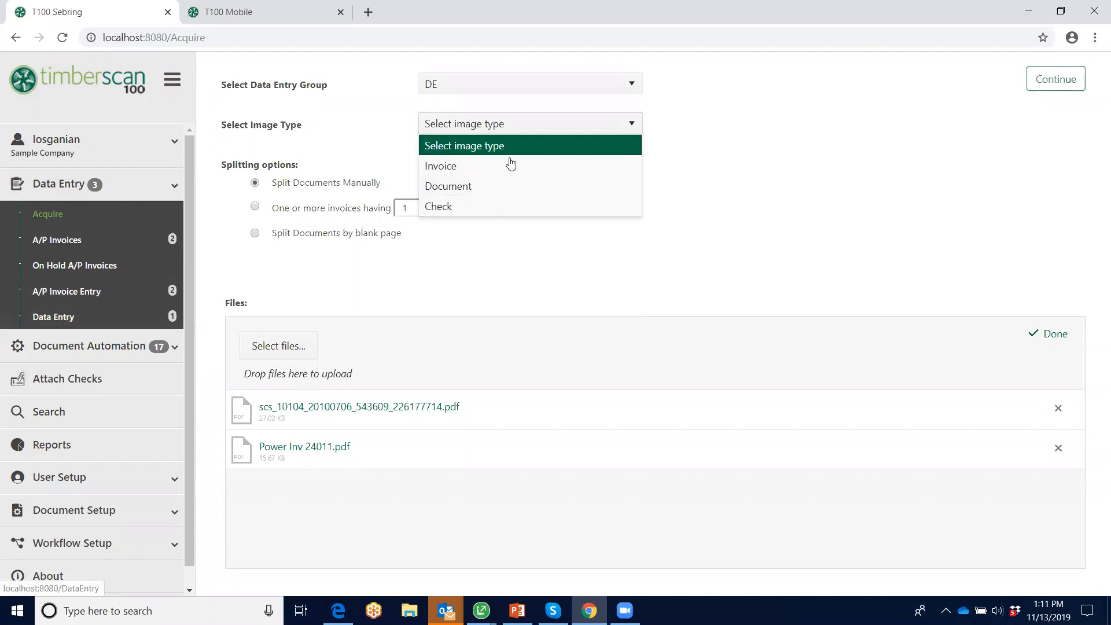
{"action": "left_click", "coordinate": [444, 166]}
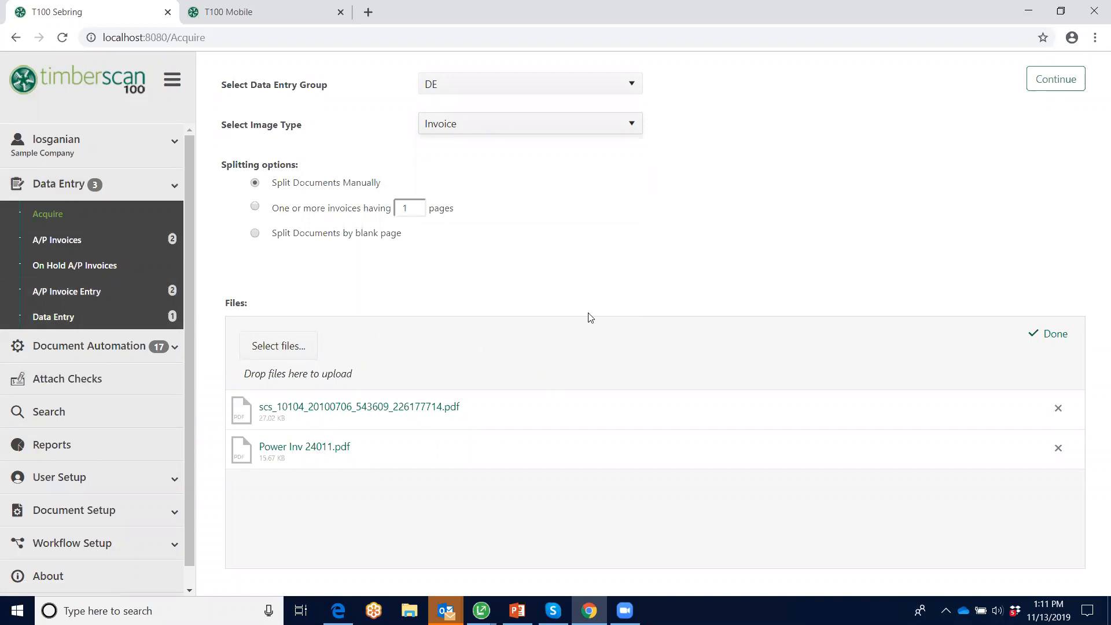
{"action": "left_click", "coordinate": [270, 351]}
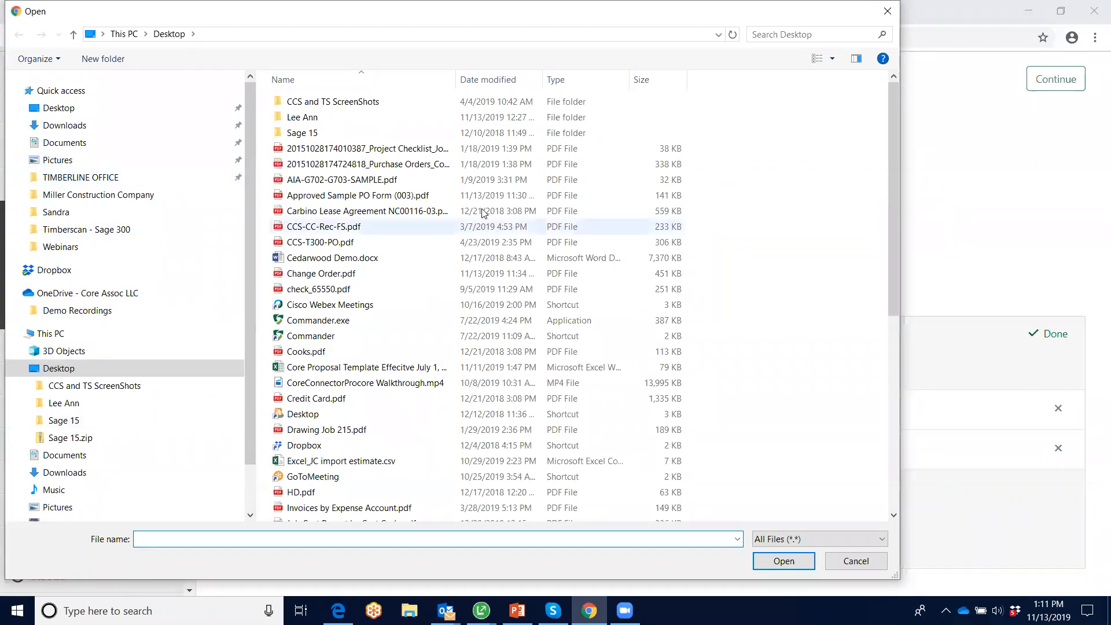
{"action": "left_click", "coordinate": [349, 148]}
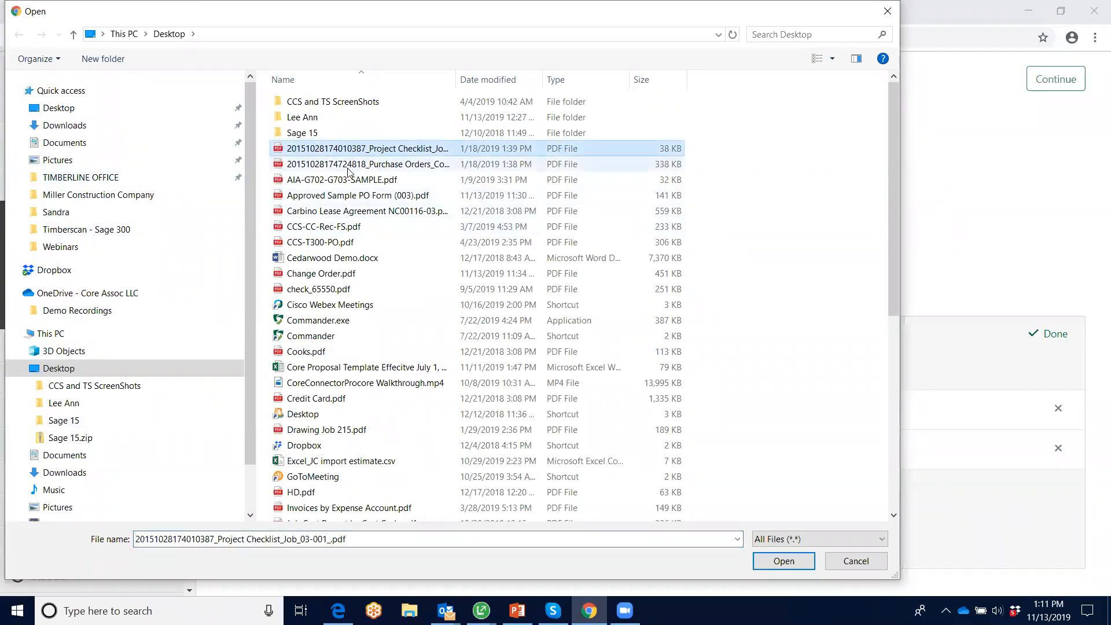
{"action": "left_click", "coordinate": [341, 197], "text": "shift"}
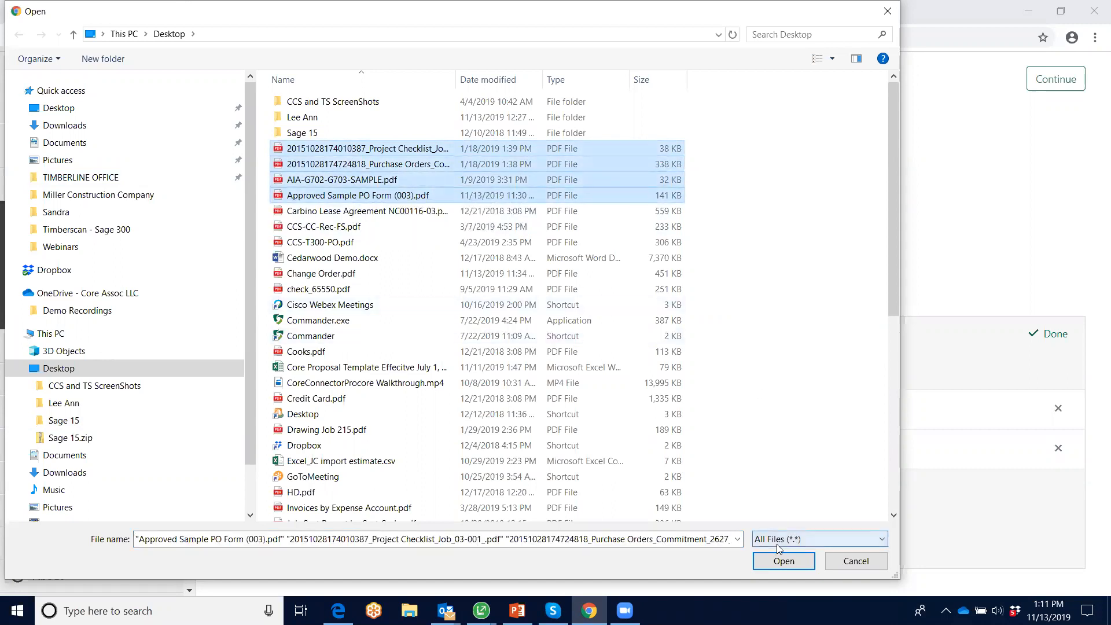
{"action": "left_click", "coordinate": [856, 565]}
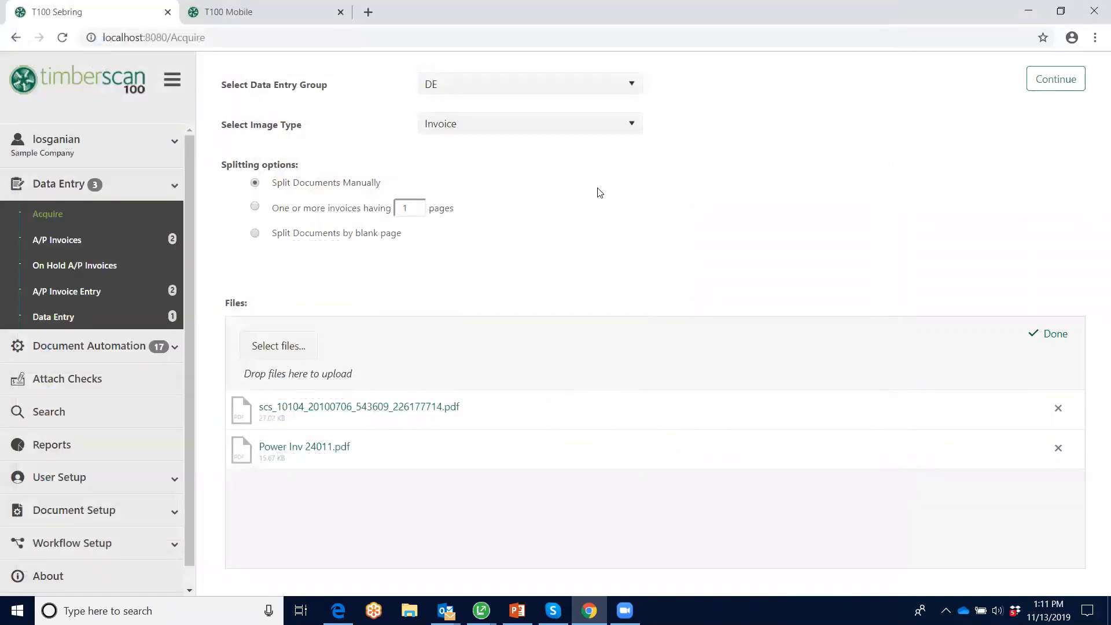
Step: Continue to the document preview and split Doc 1 at its second page into a separate document
{"action": "left_click", "coordinate": [1052, 81]}
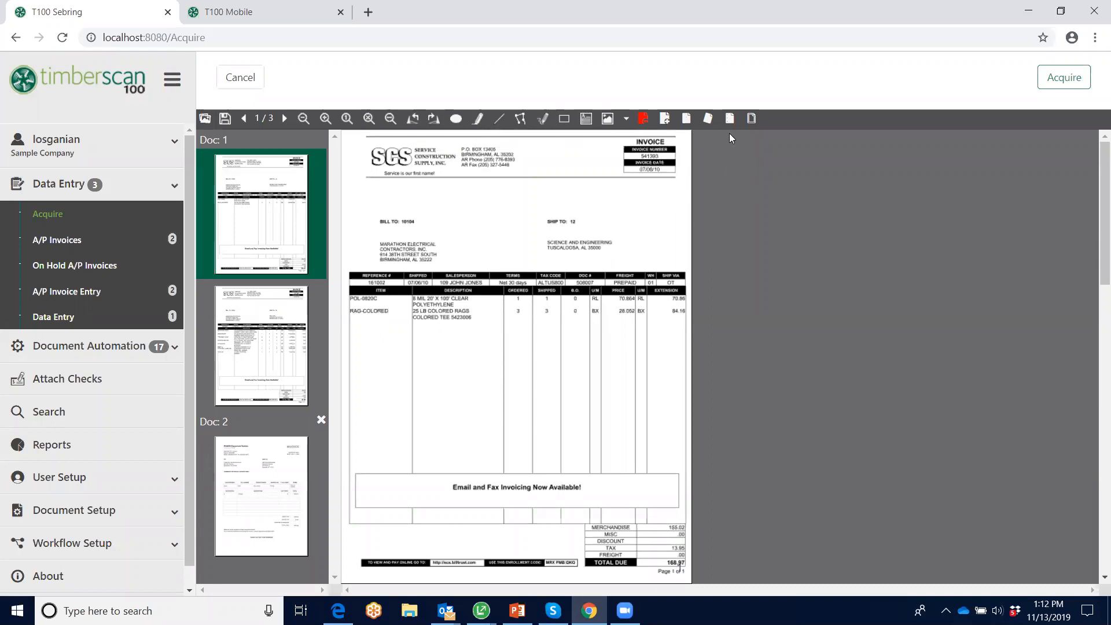
{"action": "left_click", "coordinate": [325, 118]}
{"action": "left_click", "coordinate": [325, 118]}
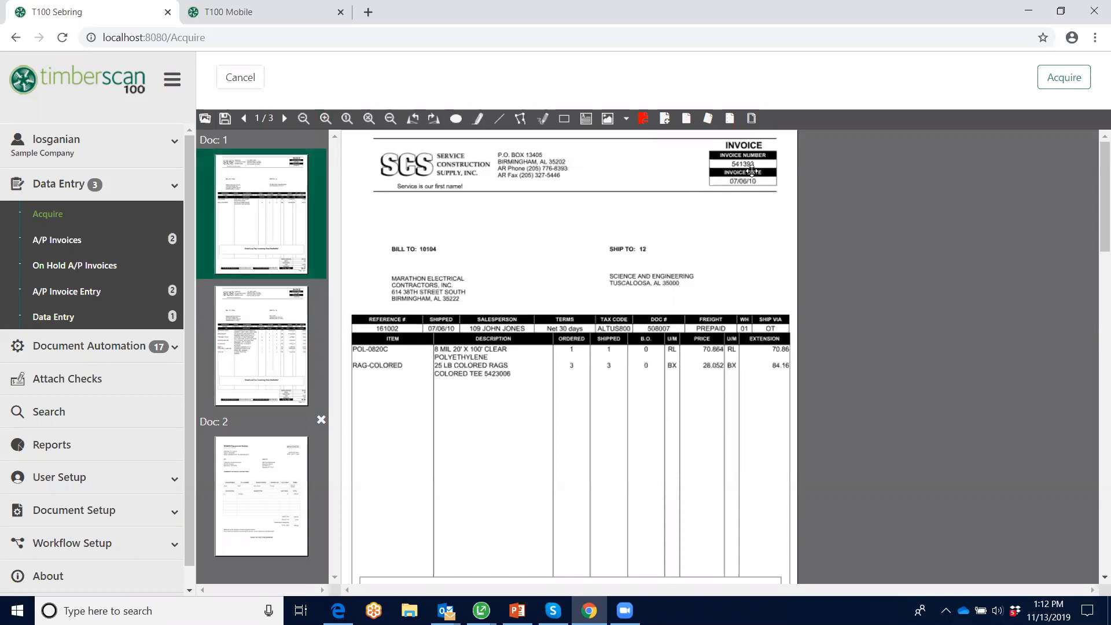
{"action": "left_click", "coordinate": [250, 352]}
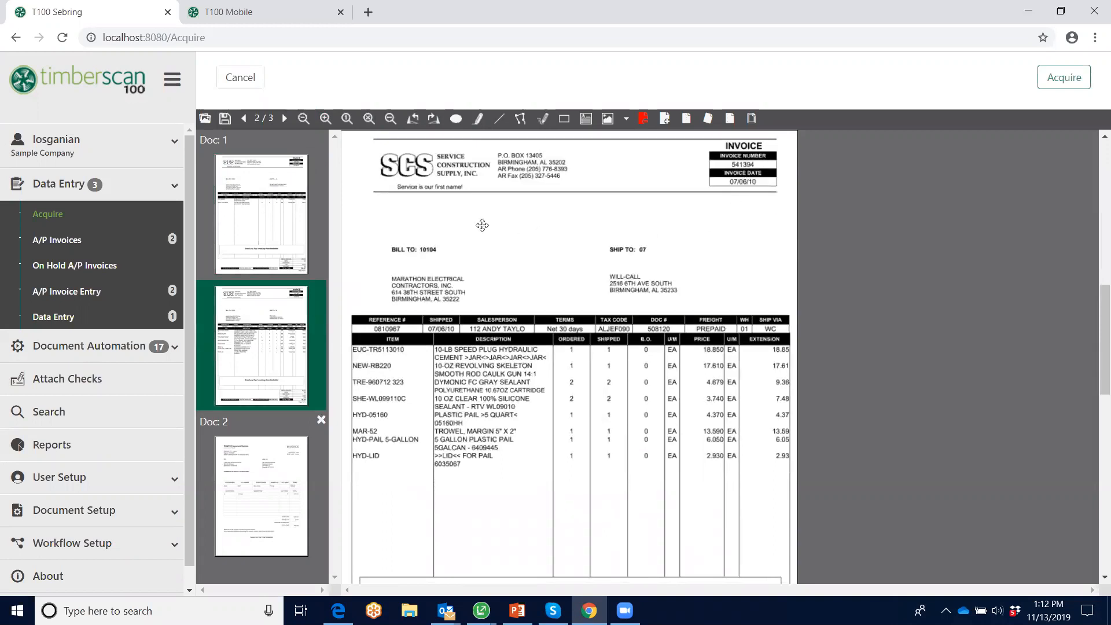
{"action": "right_click", "coordinate": [258, 328]}
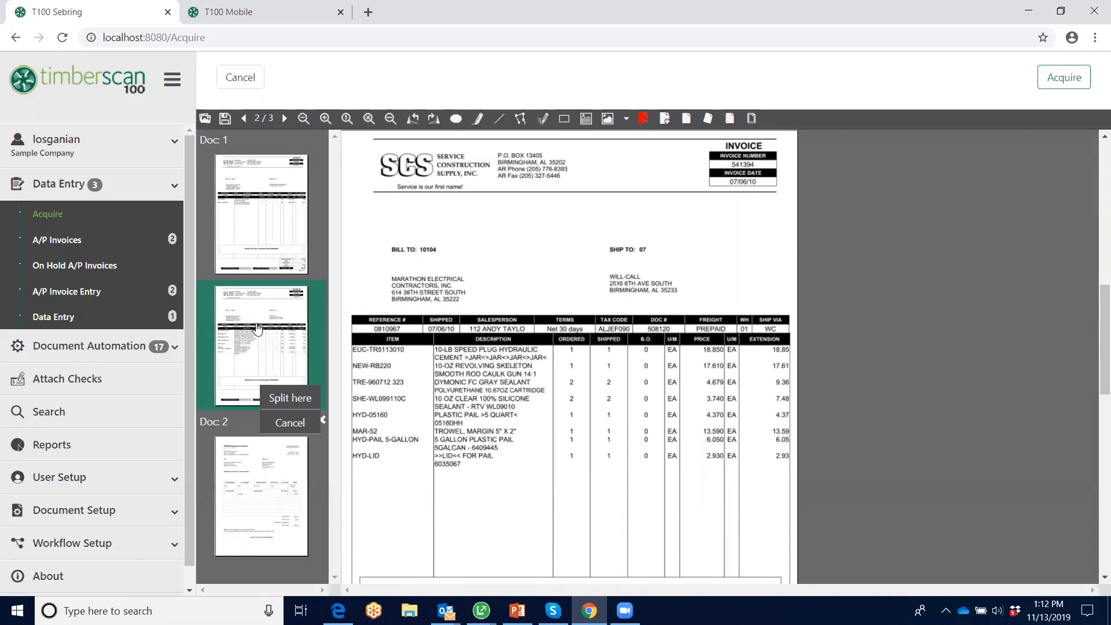
{"action": "left_click", "coordinate": [290, 399]}
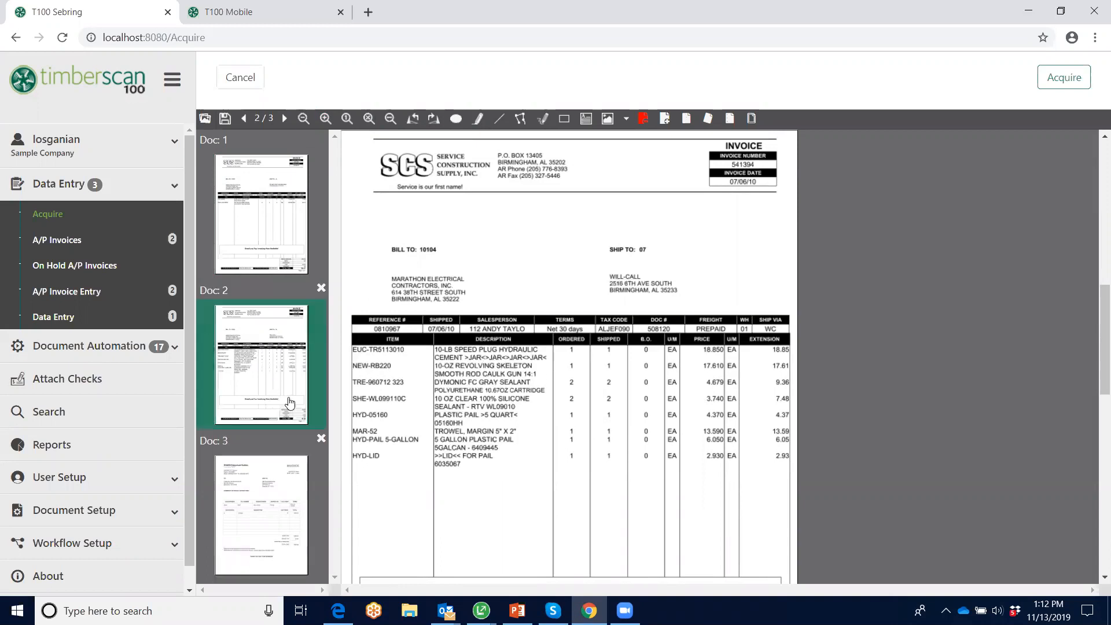
Step: Check the Power Equipment Rentals invoice in the preview, acquire all the documents, and open A/P Invoice Entry
{"action": "left_click", "coordinate": [248, 521]}
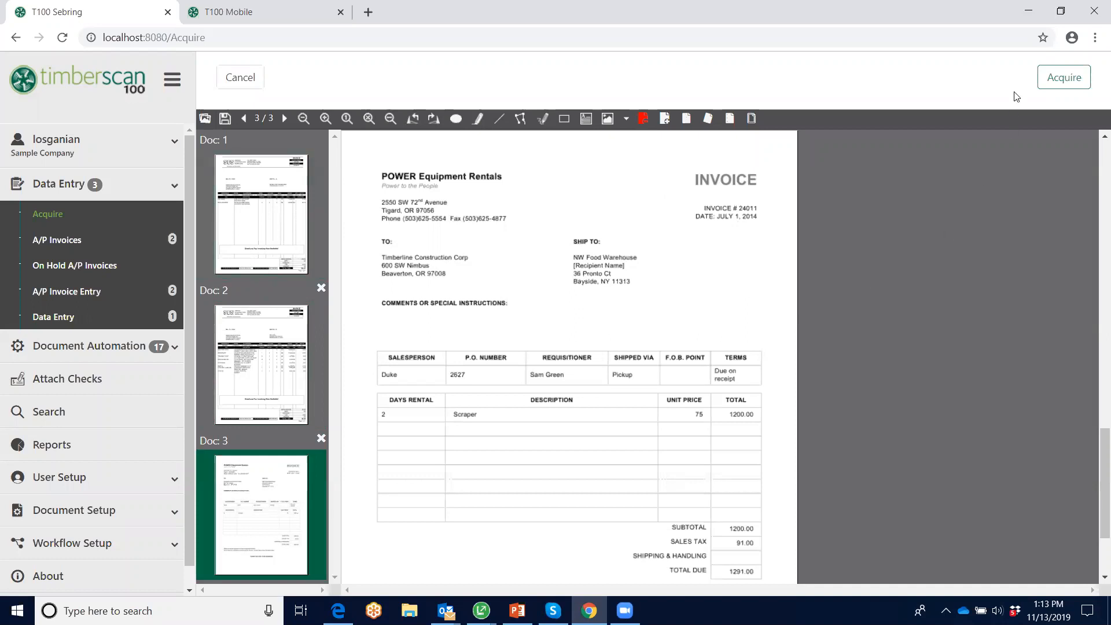
{"action": "left_click", "coordinate": [1061, 80]}
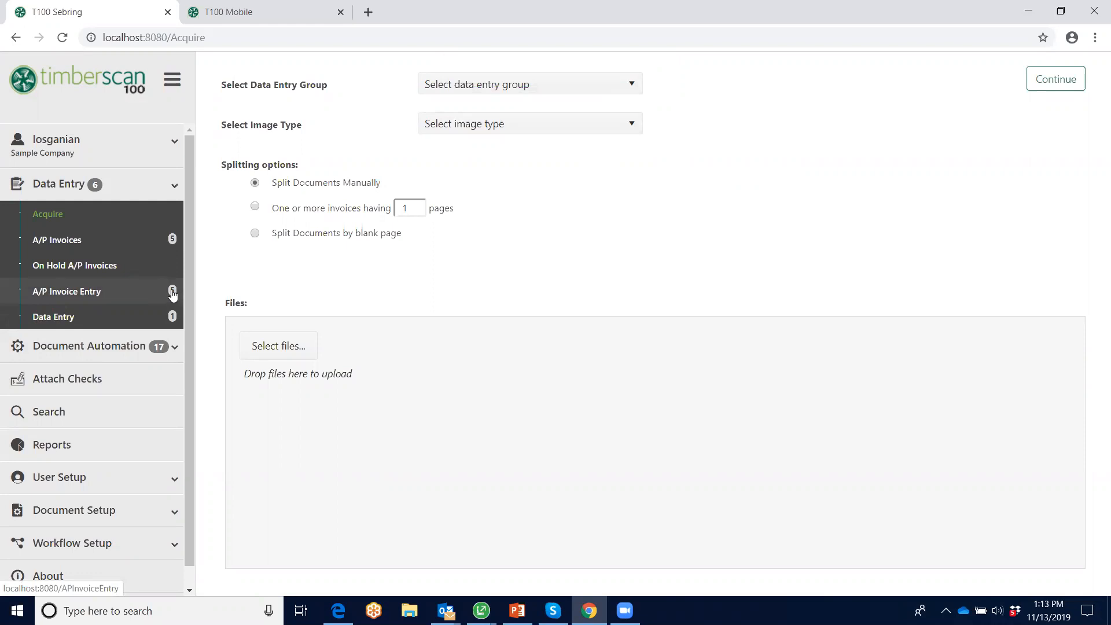
{"action": "left_click", "coordinate": [54, 293]}
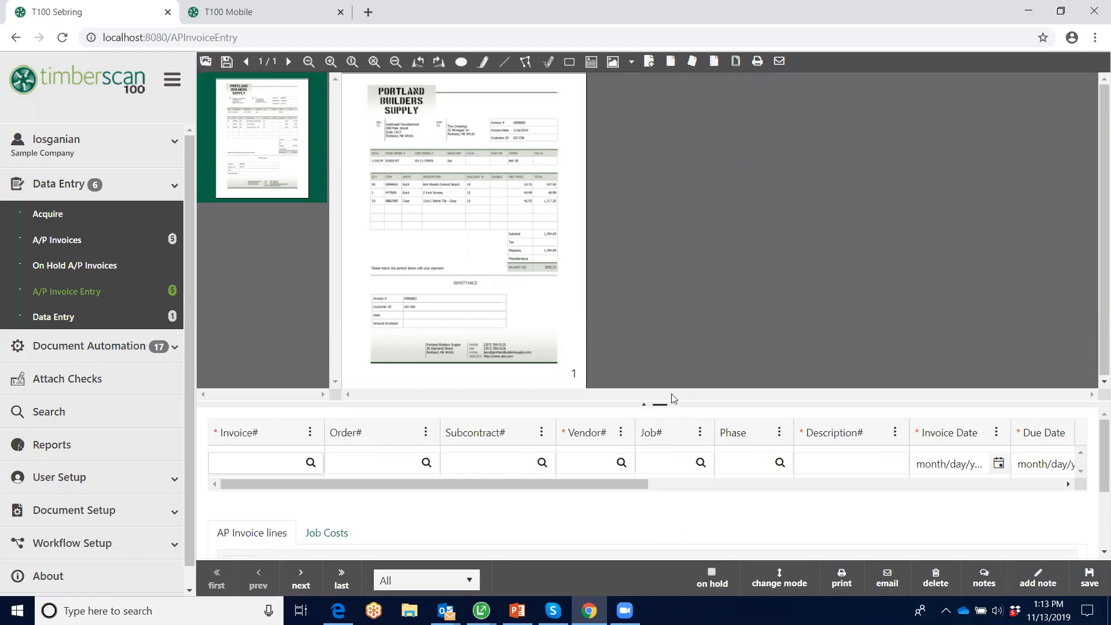
Step: Pop the invoice image out into a separate viewer window and restore it above the entry form
{"action": "left_click", "coordinate": [643, 406]}
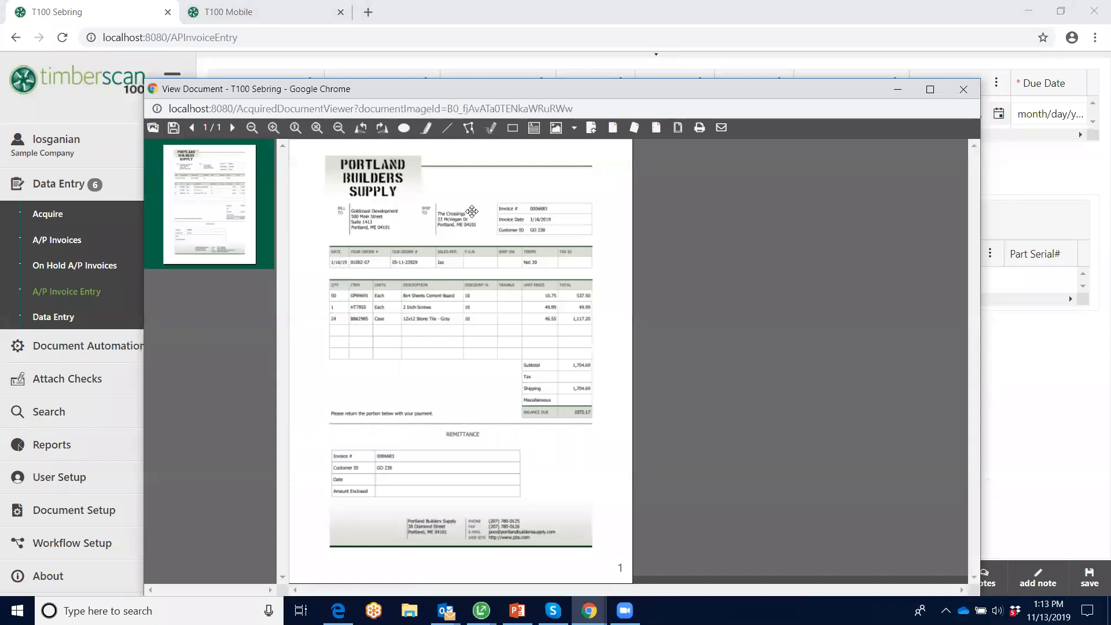
{"action": "left_click", "coordinate": [963, 89]}
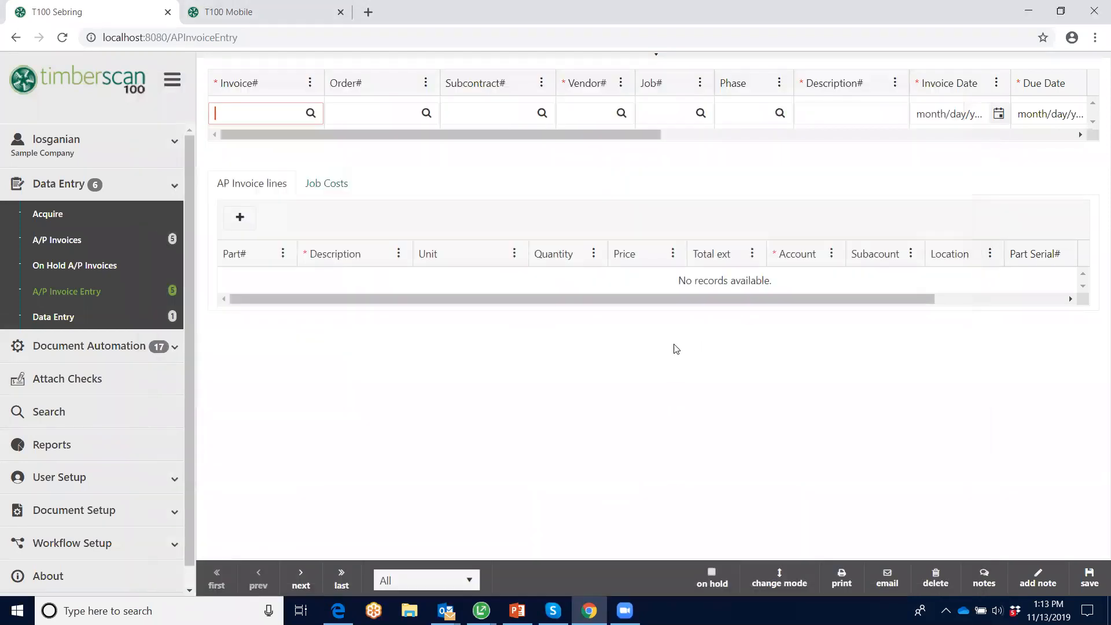
{"action": "left_click", "coordinate": [657, 54]}
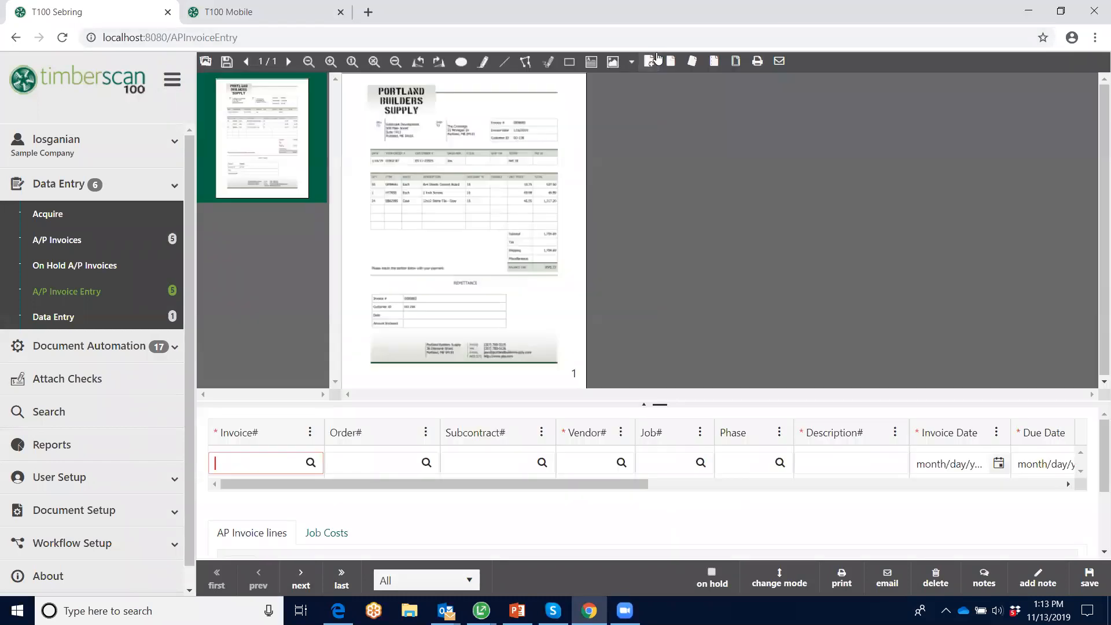
Step: Place the invoice image beside the entry form, hide the page thumbnails, and collapse the navigation menu
{"action": "left_click", "coordinate": [781, 580]}
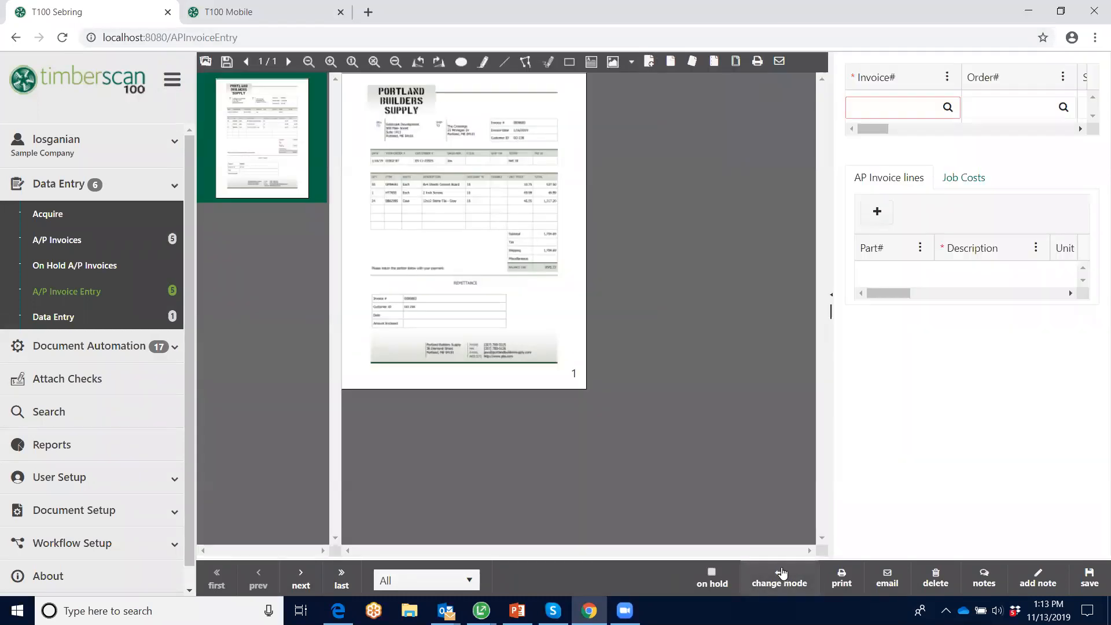
{"action": "left_click", "coordinate": [205, 63]}
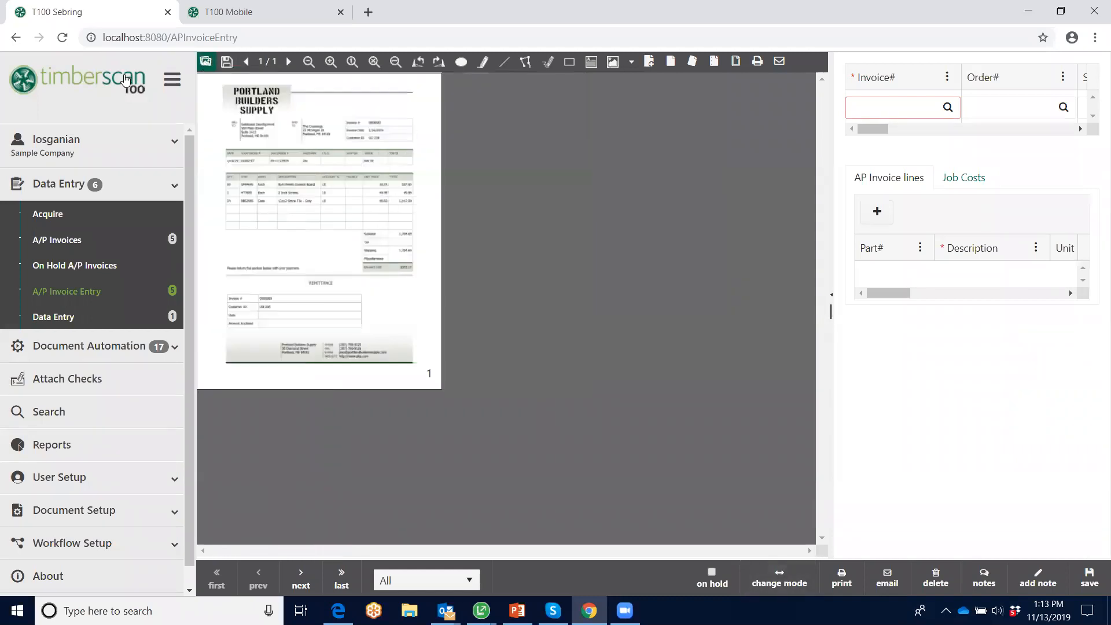
{"action": "left_click", "coordinate": [166, 80]}
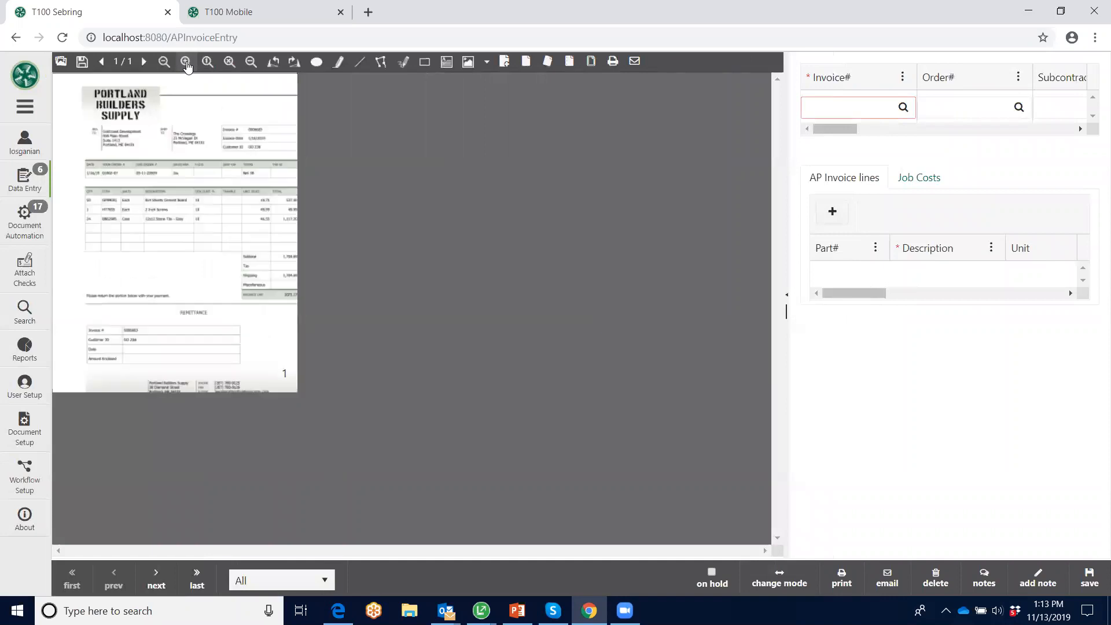
Step: Enlarge the Portland Builders Supply invoice image and widen the entry form up to the image's edge
{"action": "left_click", "coordinate": [186, 66]}
{"action": "left_click", "coordinate": [187, 67]}
{"action": "left_click", "coordinate": [187, 66]}
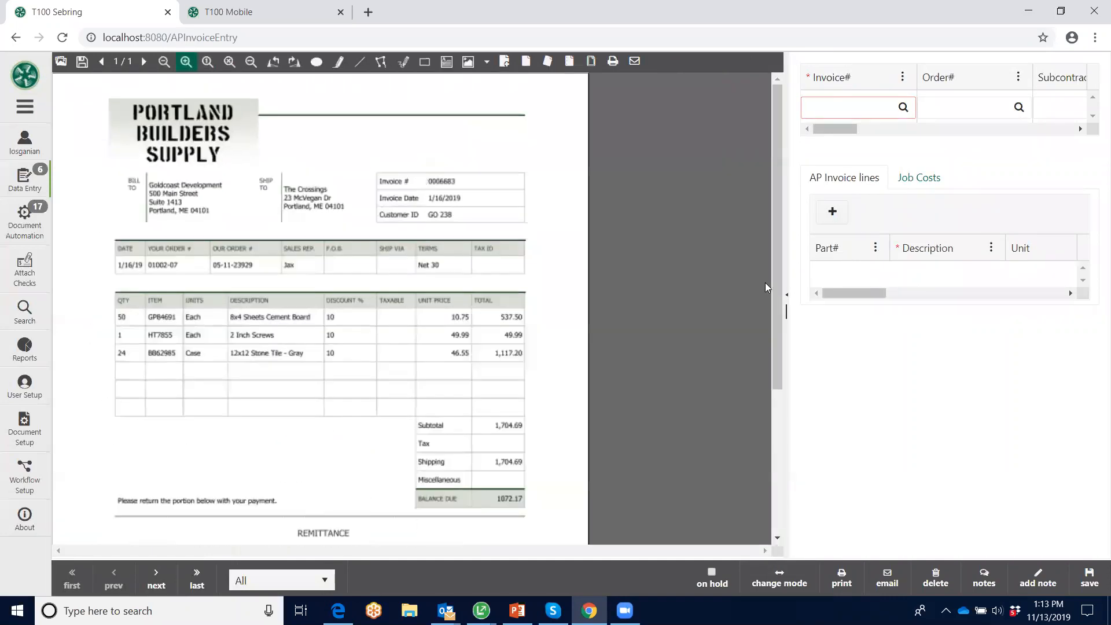
{"action": "left_click_drag", "start_coordinate": [787, 315], "coordinate": [591, 297]}
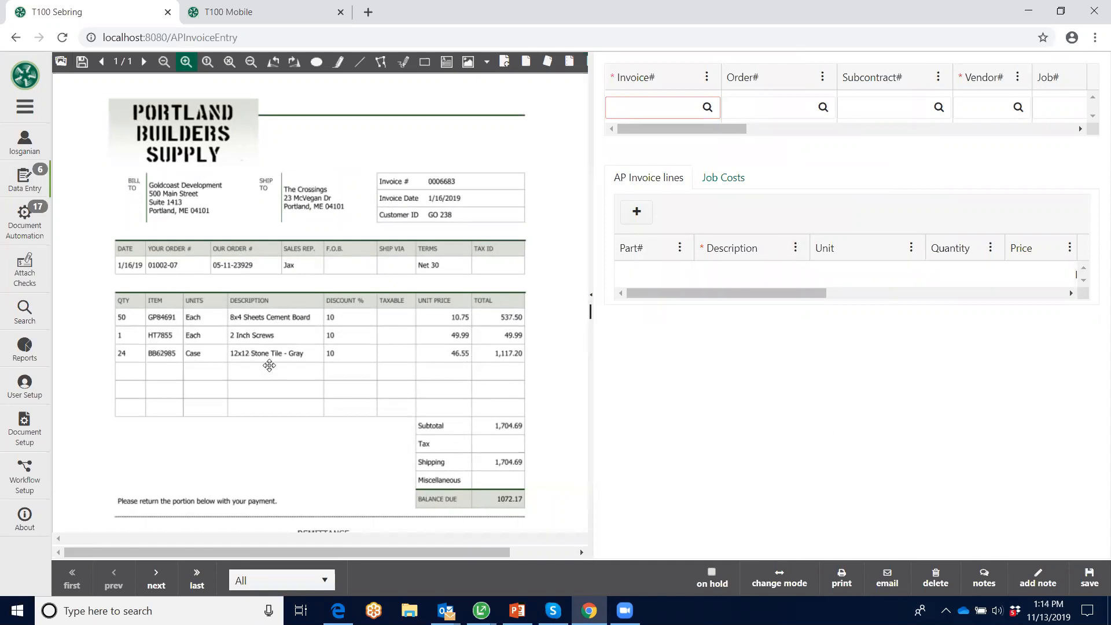
Step: Go to the last invoice, from POWER Equipment Rentals, and enter 24011-12 as its invoice number
{"action": "left_click", "coordinate": [197, 580]}
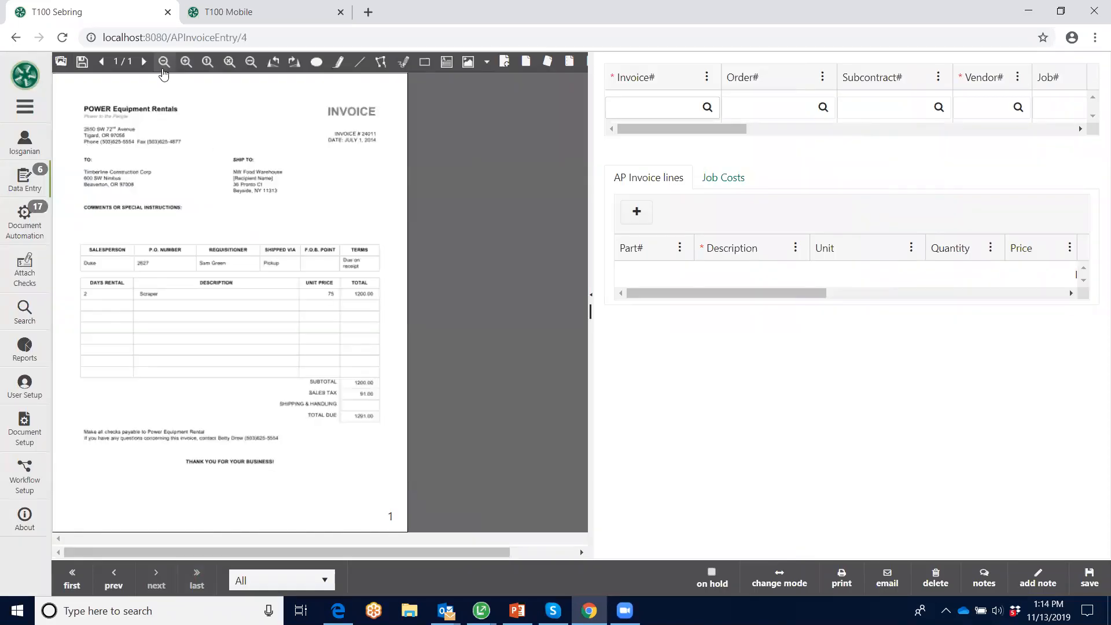
{"action": "left_click", "coordinate": [186, 61]}
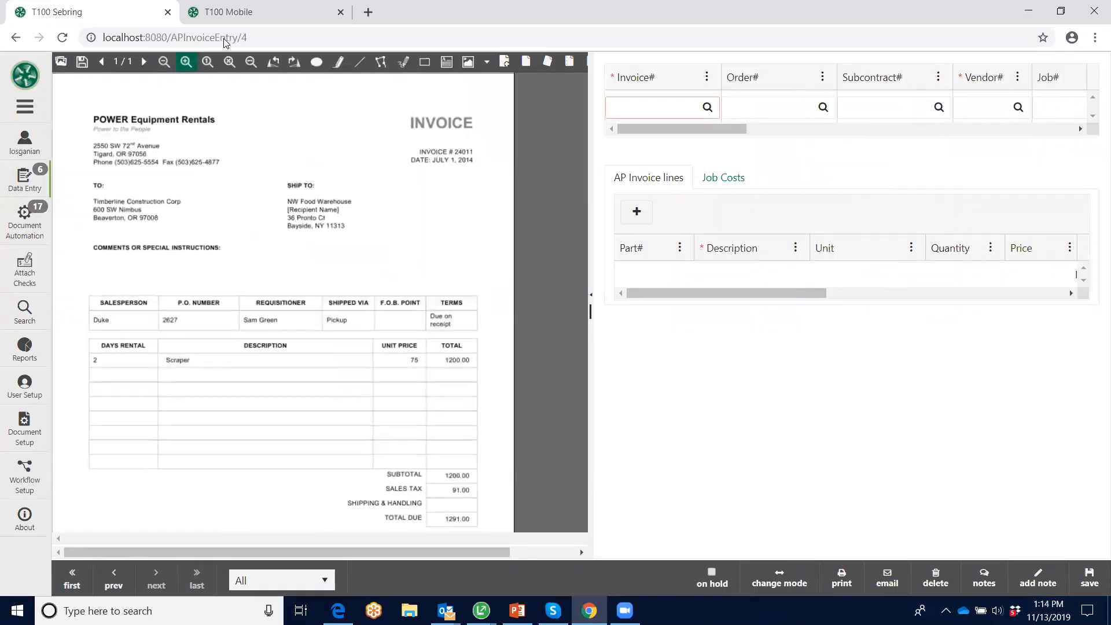
{"action": "left_click", "coordinate": [186, 62]}
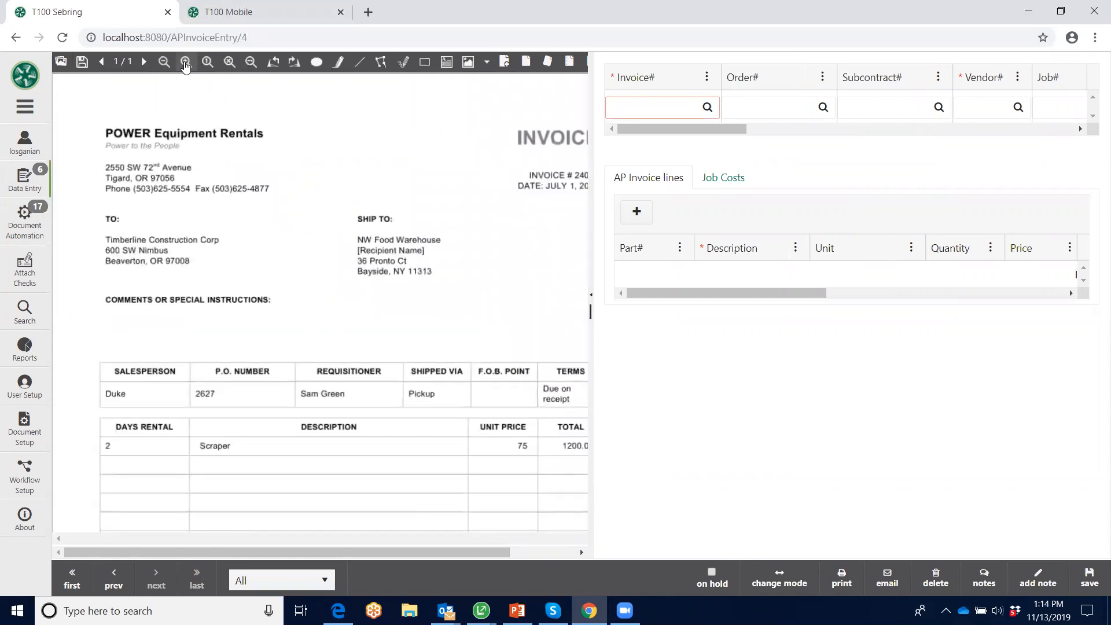
{"action": "left_click", "coordinate": [619, 108]}
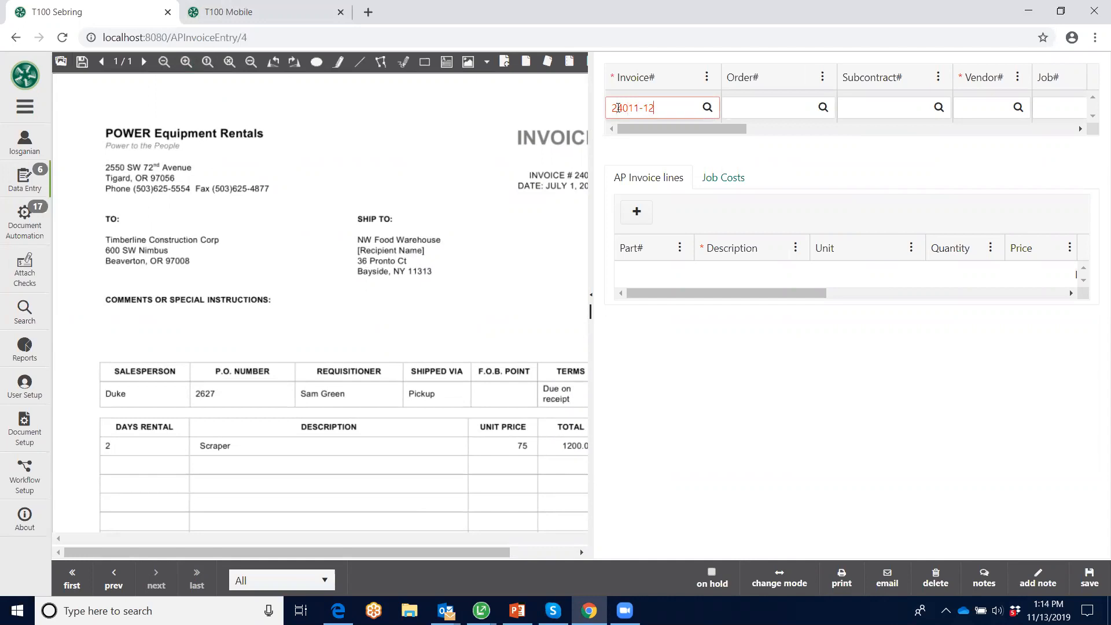
Step: Find the vendor with the search term powe and assign vendor 222, Power Equipment Rentals, to the invoice
{"action": "key", "text": "Tab"}
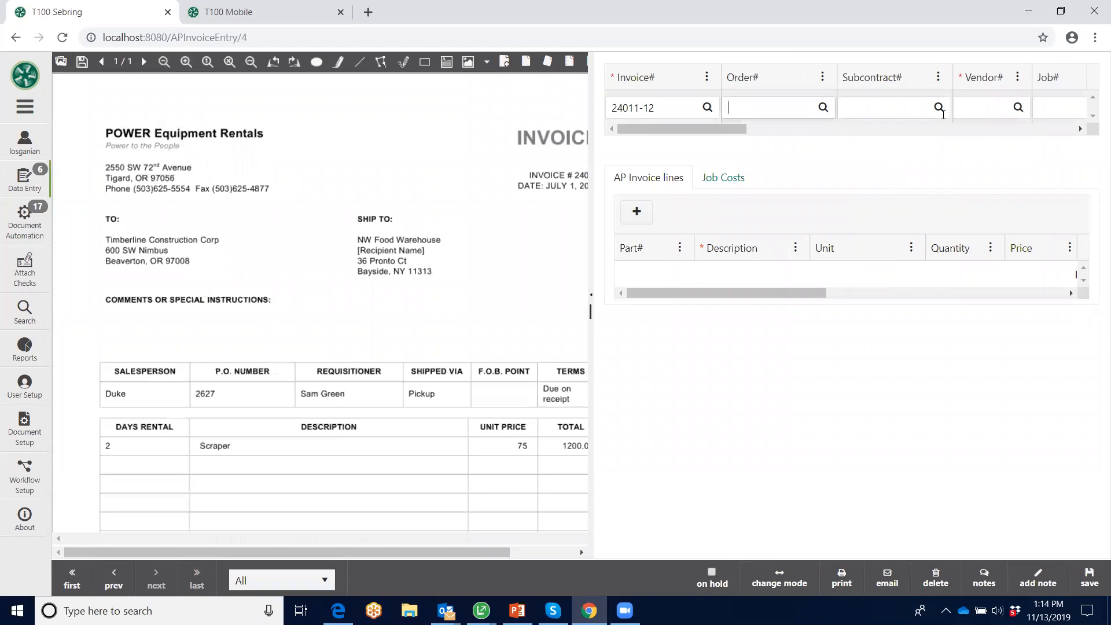
{"action": "key", "text": "Tab"}
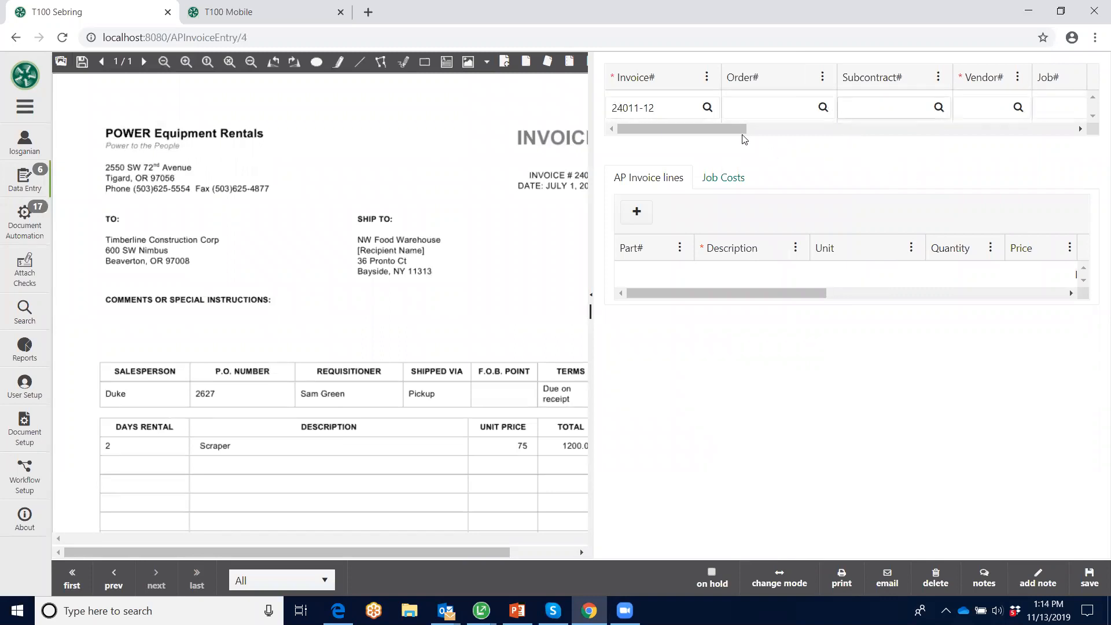
{"action": "left_click_drag", "start_coordinate": [740, 131], "coordinate": [773, 141]}
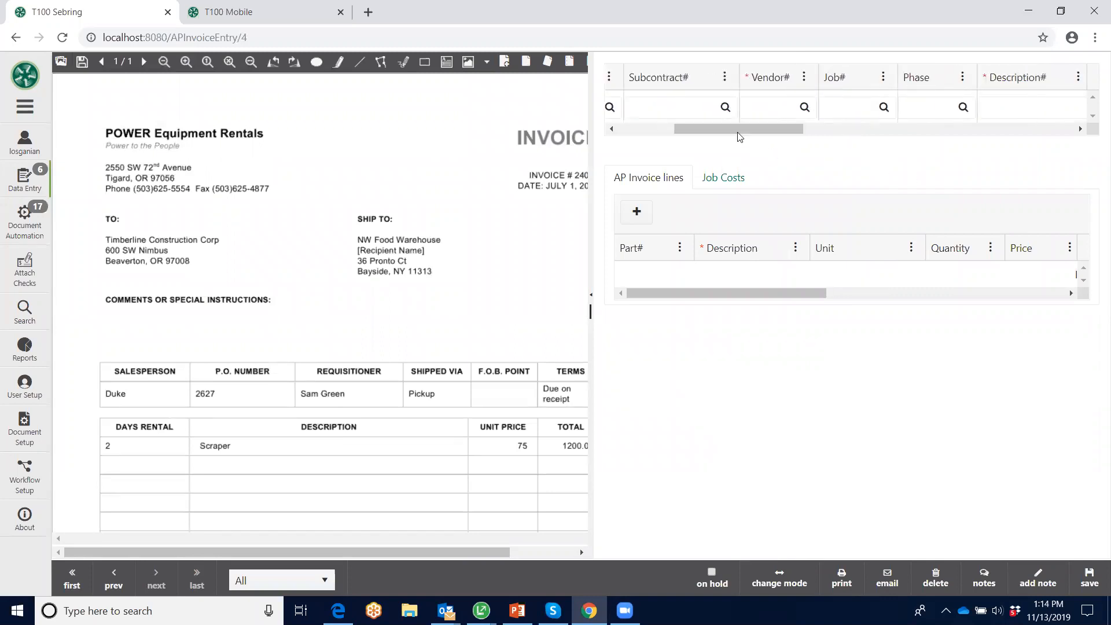
{"action": "left_click", "coordinate": [804, 107]}
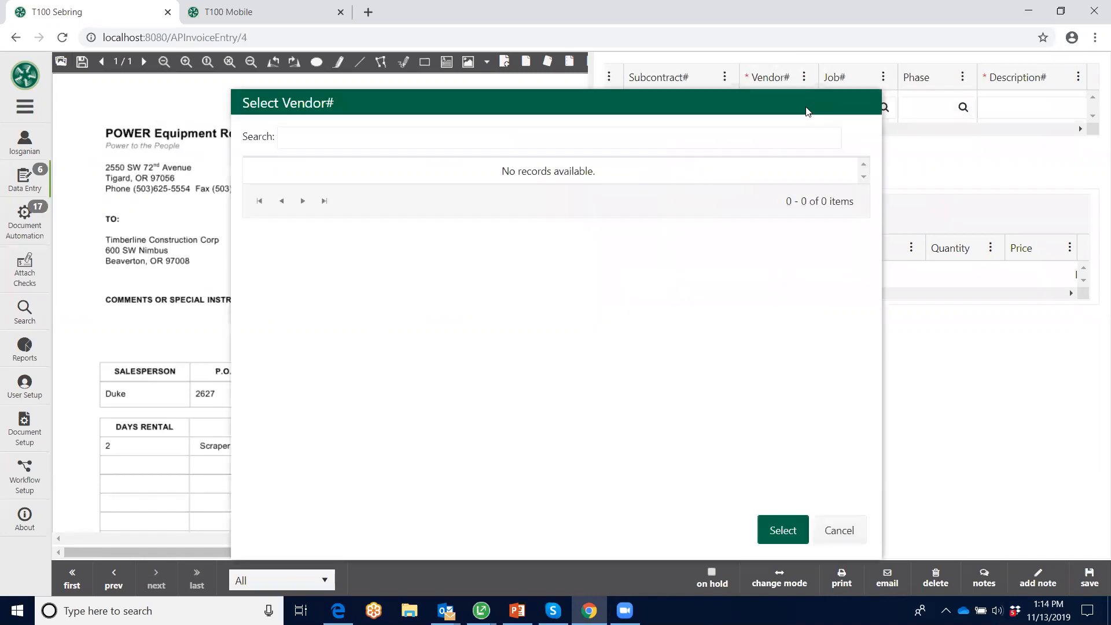
{"action": "left_click", "coordinate": [293, 139]}
{"action": "type", "text": "powe"}
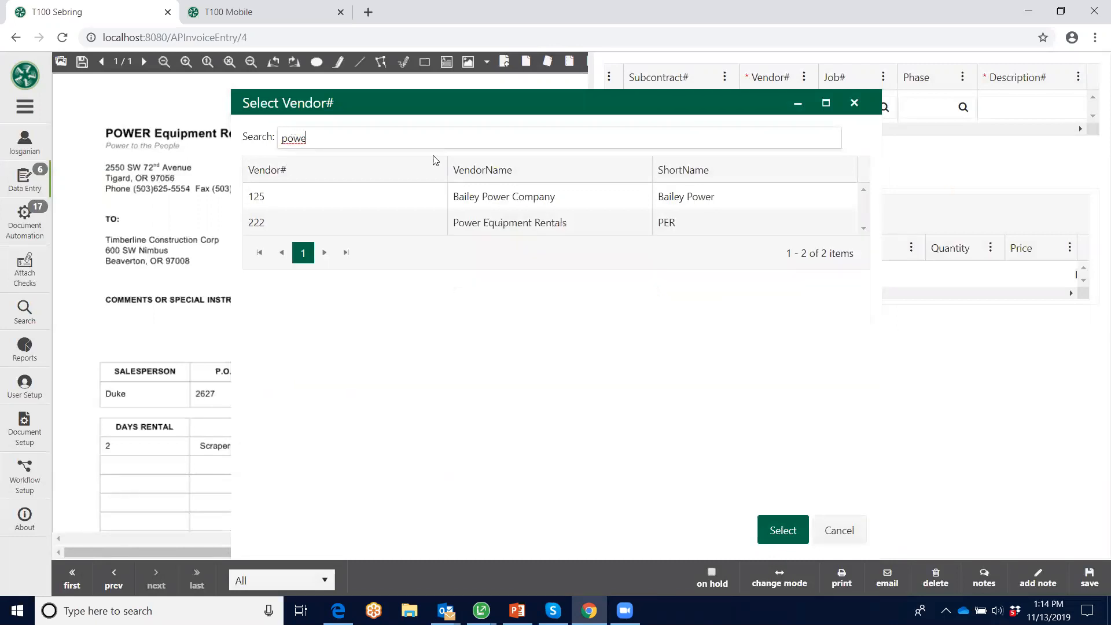
{"action": "left_click", "coordinate": [291, 221]}
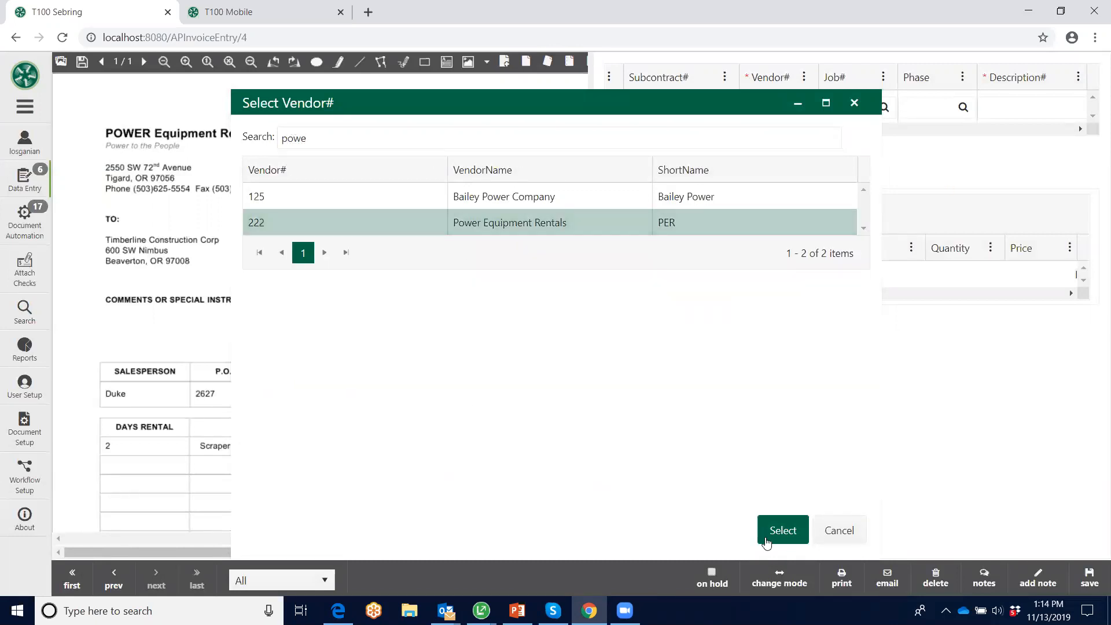
{"action": "left_click", "coordinate": [782, 529]}
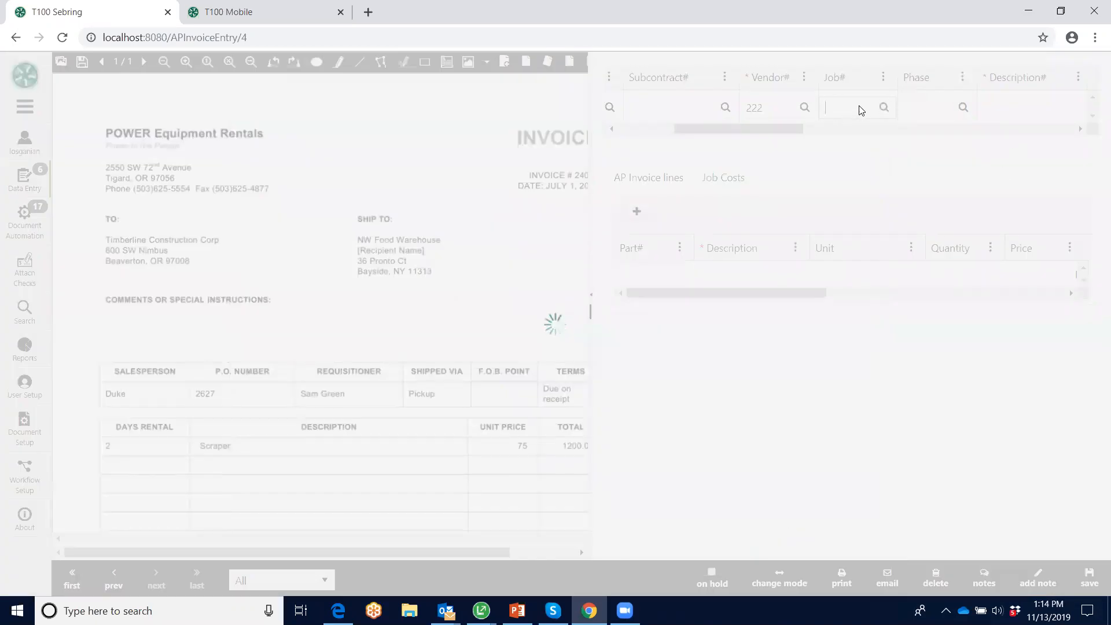
Step: Assign job 215 to the invoice header and enter Scraper 12 as its description
{"action": "left_click", "coordinate": [844, 107]}
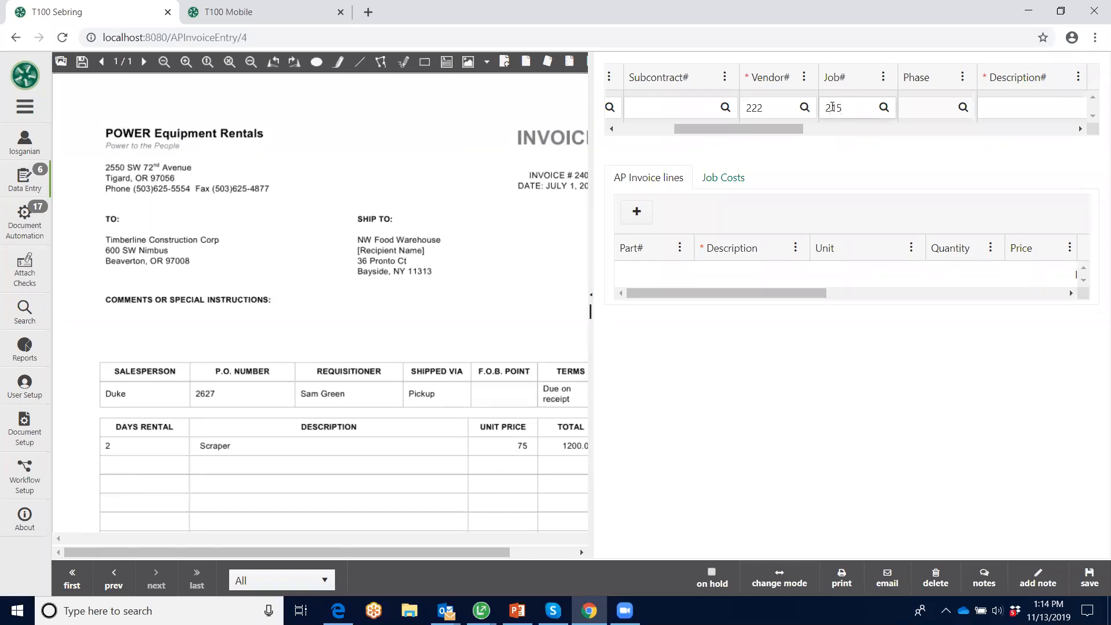
{"action": "type", "text": "215"}
{"action": "left_click", "coordinate": [986, 110]}
{"action": "key", "text": "Tab"}
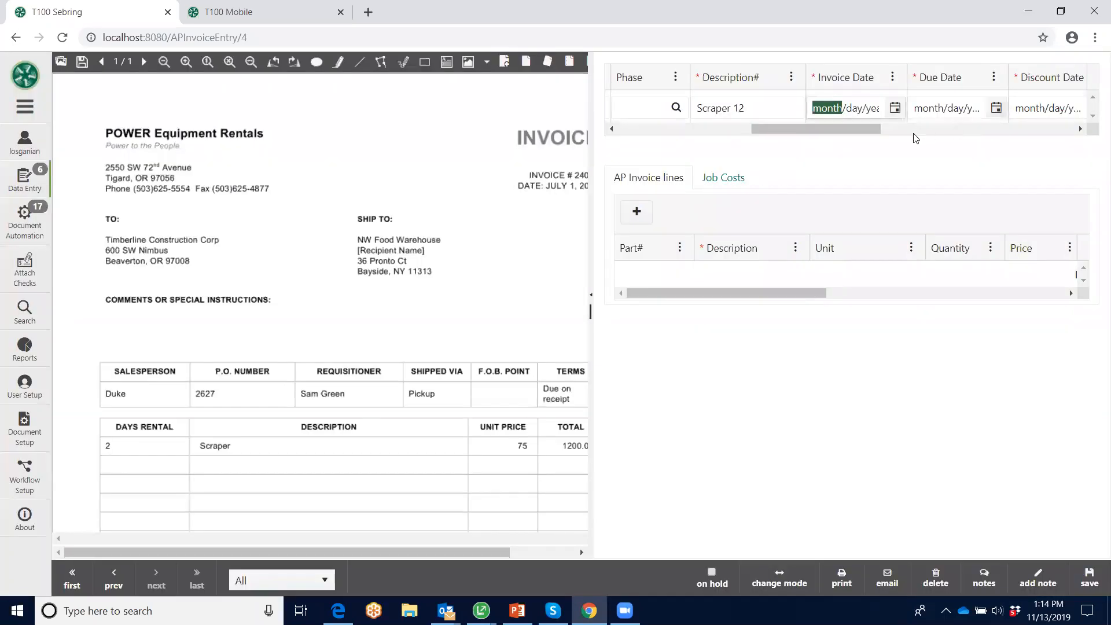
Step: Set the invoice date to 11/13/2019 and go through the remaining header fields, accepting the filled-in due and discount dates
{"action": "left_click", "coordinate": [895, 109]}
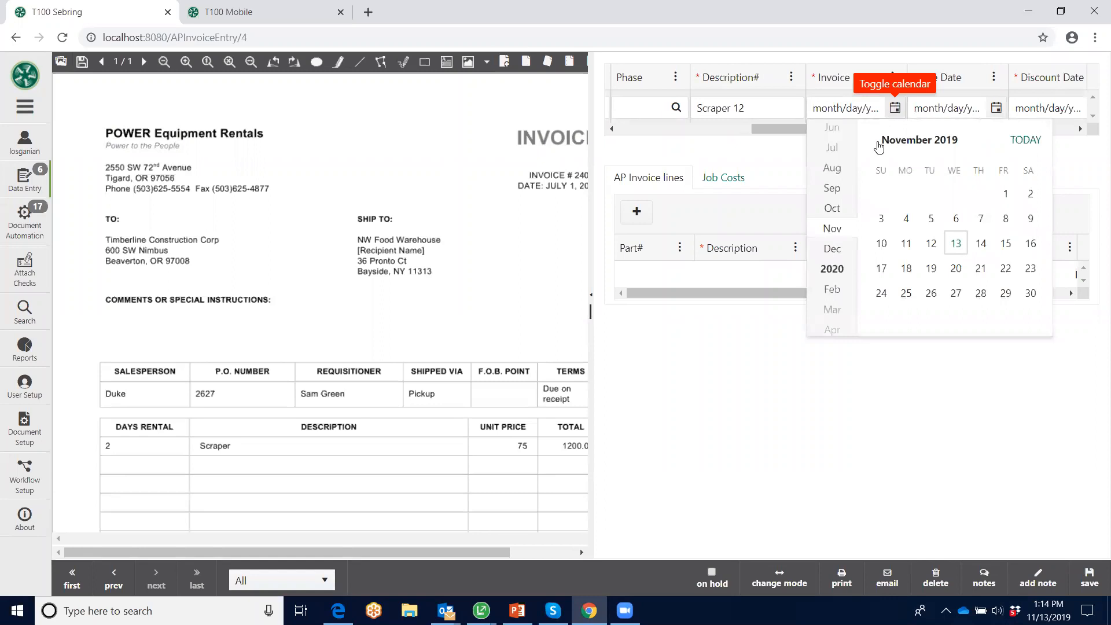
{"action": "left_click", "coordinate": [960, 246]}
{"action": "key", "text": "Tab"}
{"action": "key", "text": "Tab"}
{"action": "key", "text": "Tab"}
{"action": "key", "text": "Tab"}
{"action": "key", "text": "Tab"}
{"action": "key", "text": "Tab"}
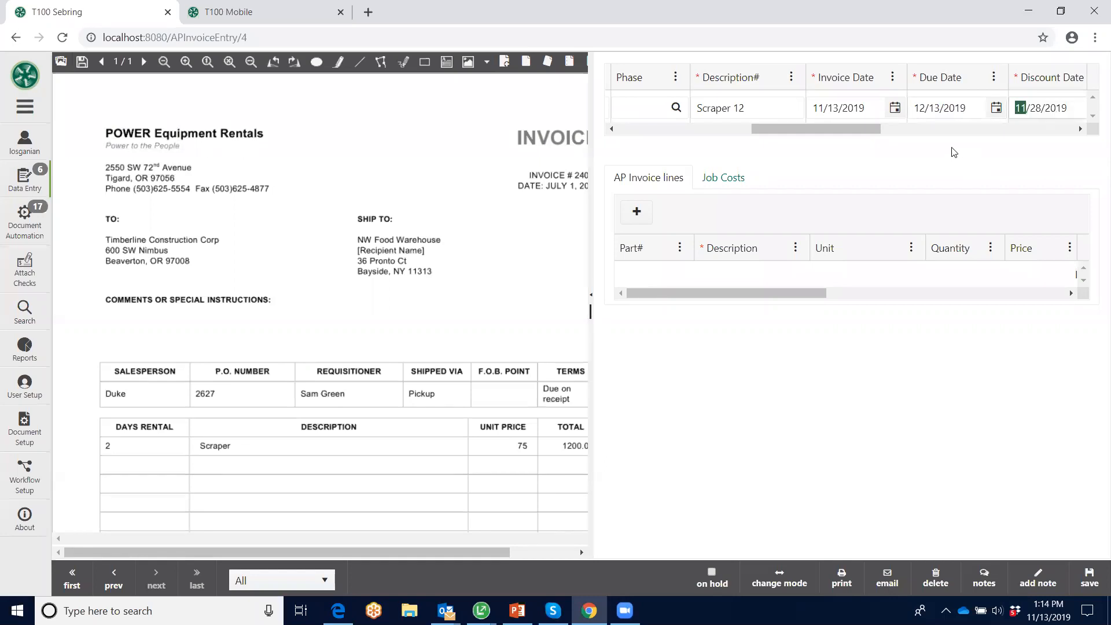
{"action": "left_click_drag", "start_coordinate": [877, 127], "coordinate": [979, 131]}
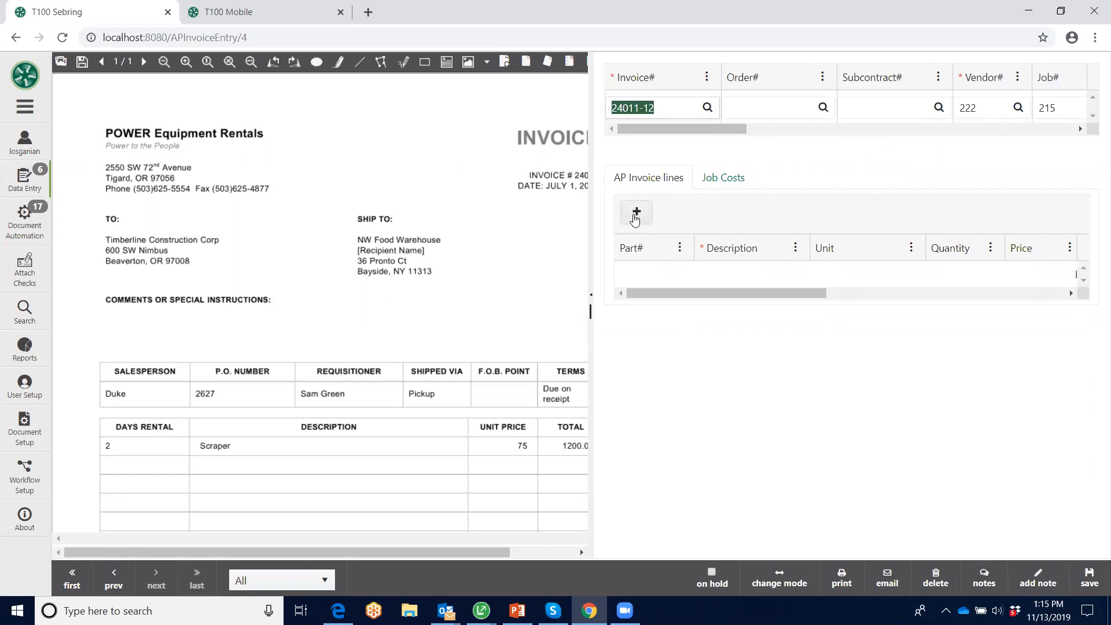
Step: Add an A/P invoice line described as Scraper 12 with quantity 1 and price 1200
{"action": "left_click", "coordinate": [635, 215]}
{"action": "key", "text": "Tab"}
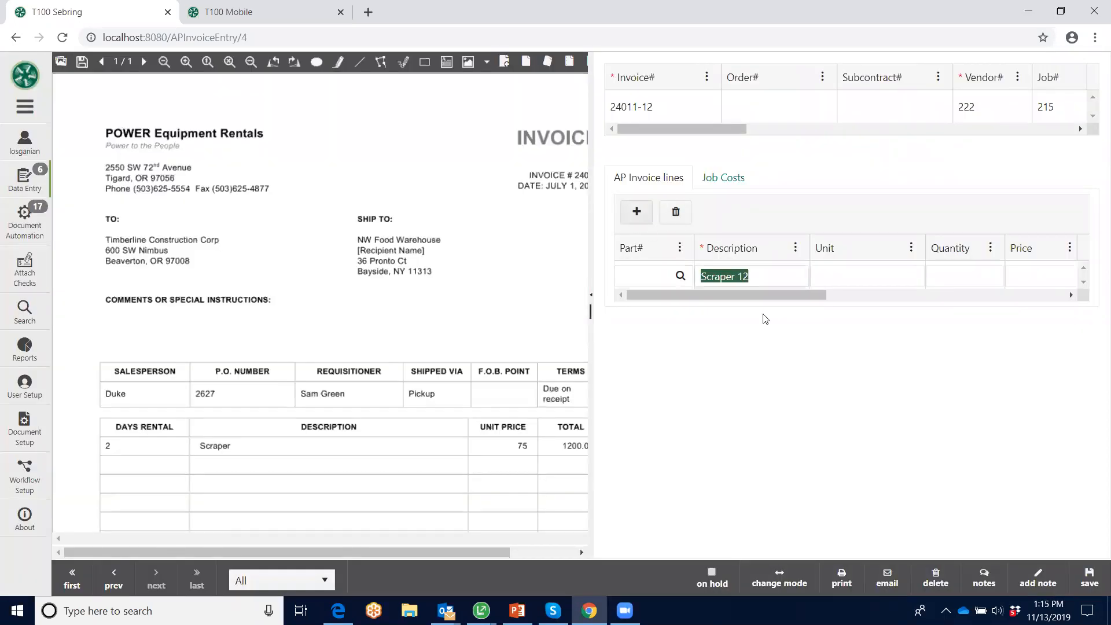
{"action": "left_click_drag", "start_coordinate": [793, 295], "coordinate": [831, 300]}
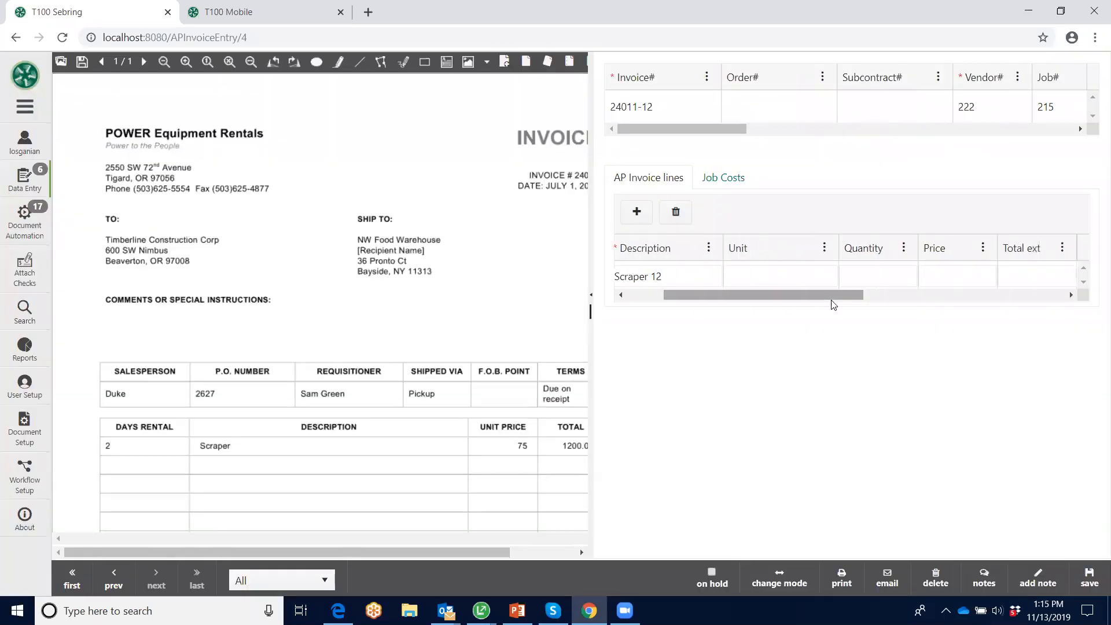
{"action": "key", "text": "Tab"}
{"action": "key", "text": "Tab"}
{"action": "key", "text": "Tab"}
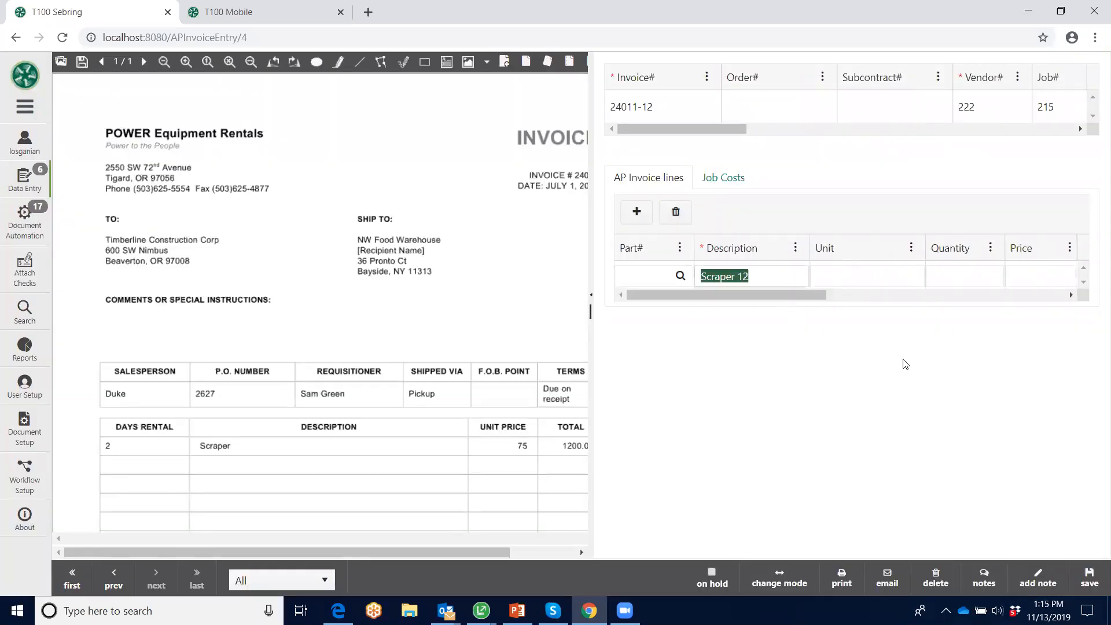
{"action": "key", "text": "Tab"}
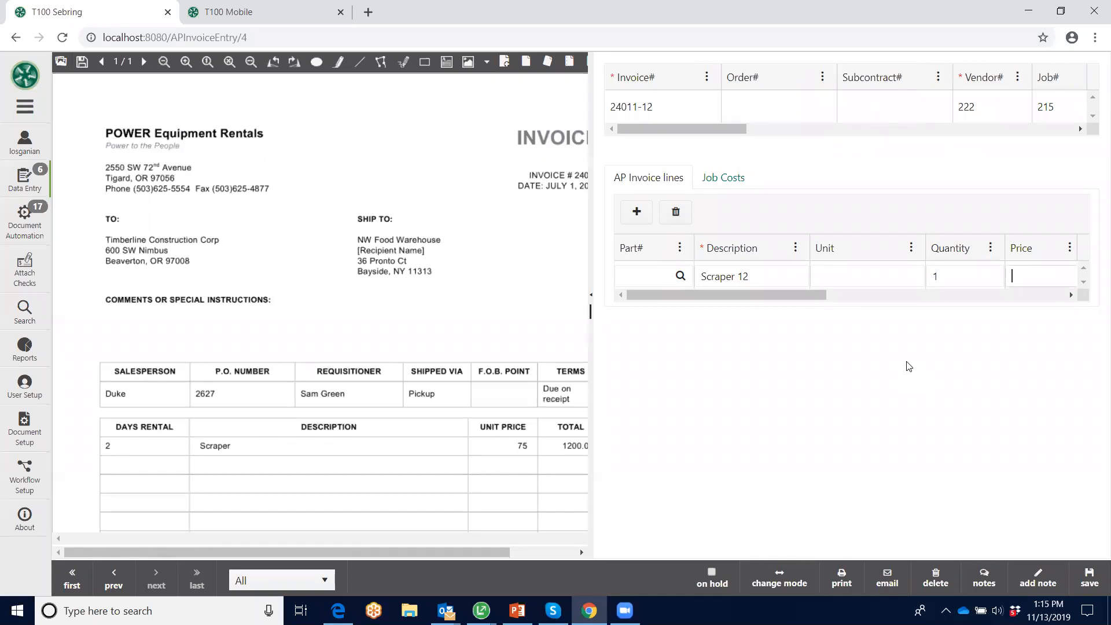
{"action": "key", "text": "Tab"}
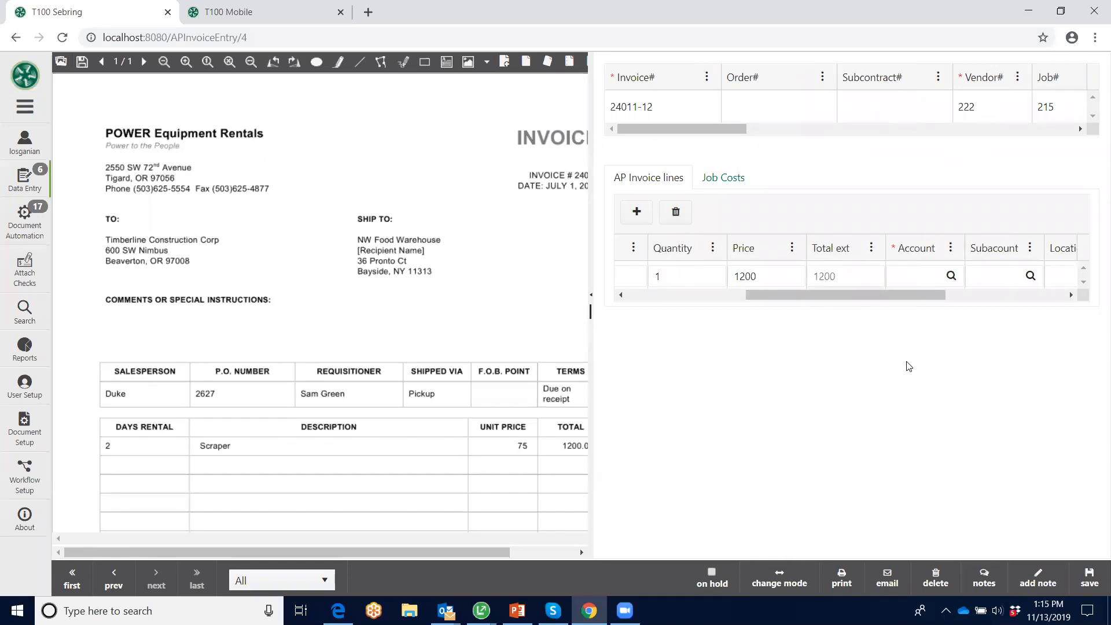
Step: Code the Scraper 12 invoice line to account 5001 and subaccount 1, and go through its remaining fields
{"action": "key", "text": "Tab"}
{"action": "type", "text": "1"}
{"action": "left_click_drag", "start_coordinate": [879, 295], "coordinate": [1041, 301]}
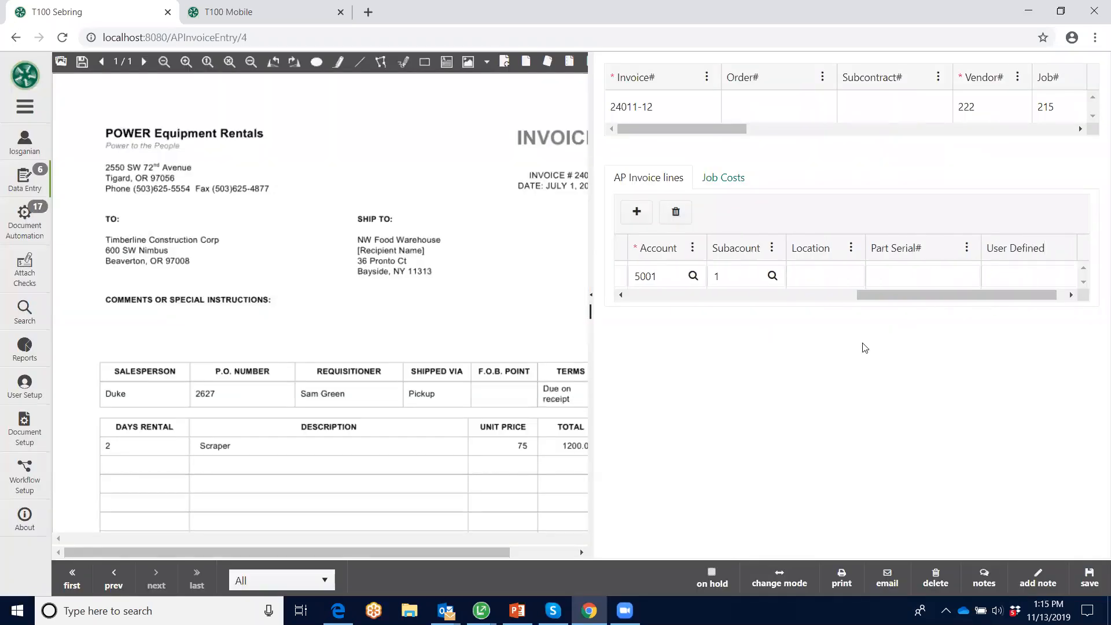
{"action": "key", "text": "Tab"}
{"action": "key", "text": "Tab"}
{"action": "key", "text": "Tab"}
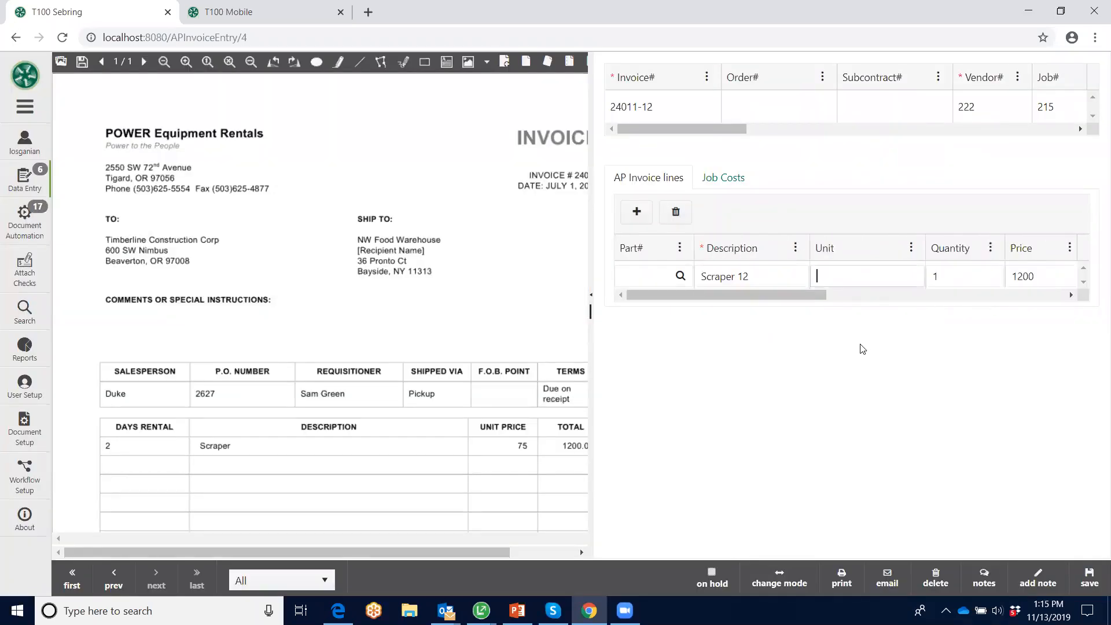
{"action": "key", "text": "Tab"}
{"action": "key", "text": "Tab"}
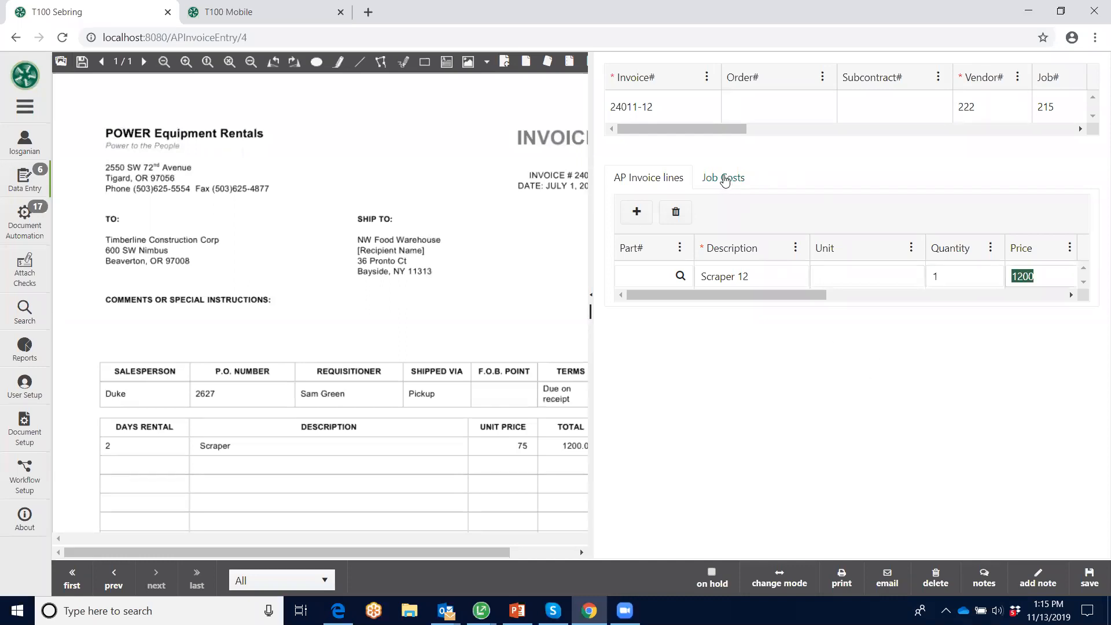
Step: Add a job cost line for job 215 described as Scraper 12, with cost code 2000, cost type 1 and cost amount 1200
{"action": "left_click", "coordinate": [724, 179]}
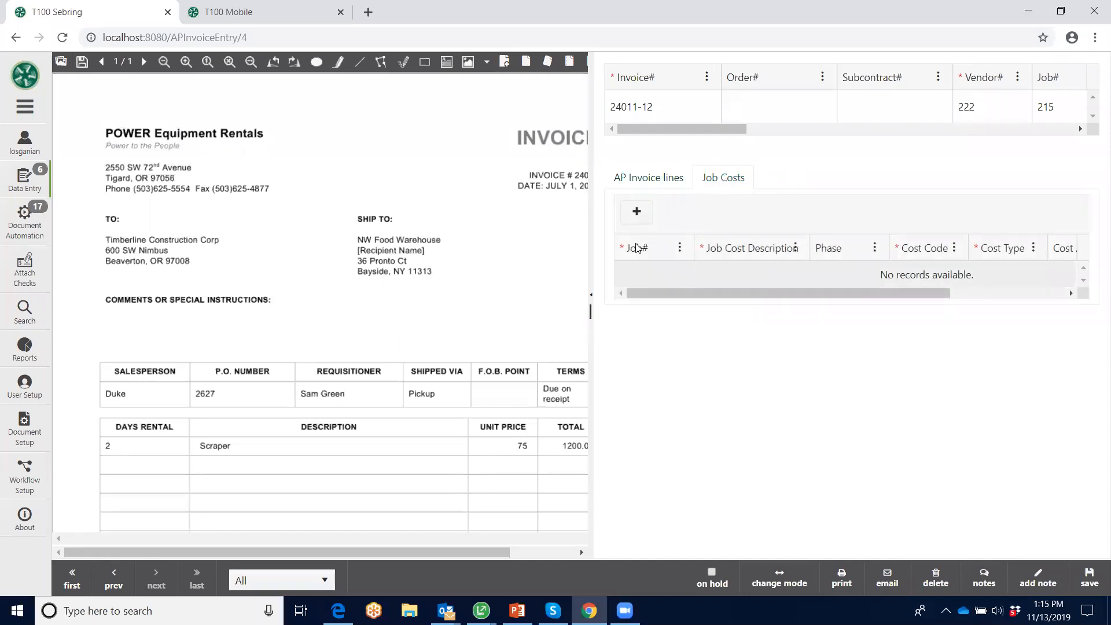
{"action": "left_click", "coordinate": [636, 212]}
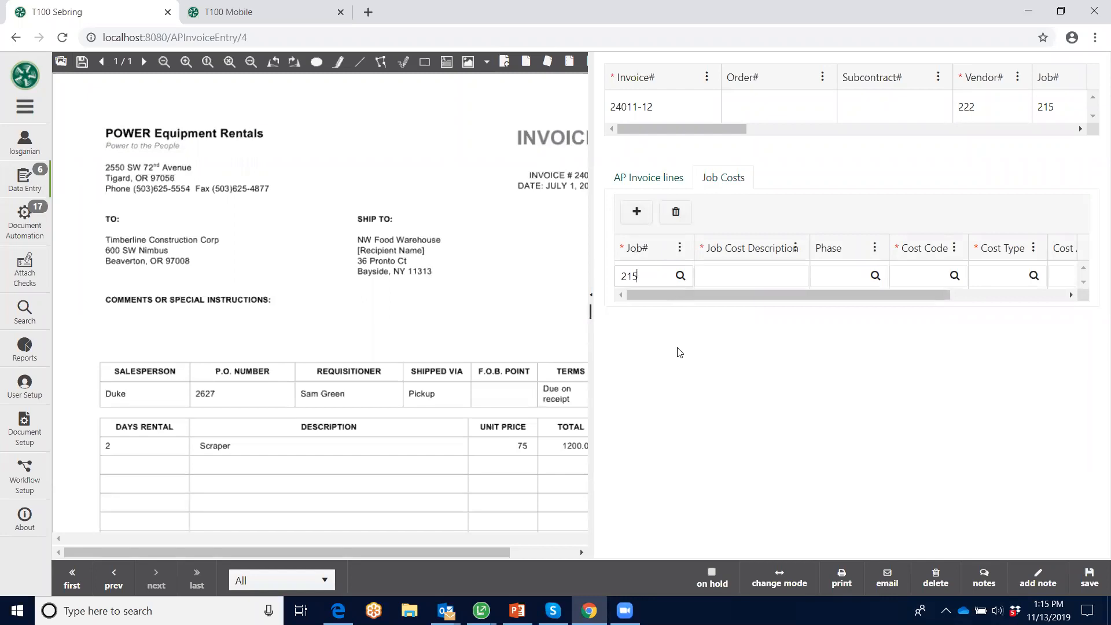
{"action": "key", "text": "Tab"}
{"action": "left_click_drag", "start_coordinate": [751, 295], "coordinate": [817, 308]}
{"action": "key", "text": "Tab"}
{"action": "key", "text": "Tab"}
{"action": "left_click_drag", "start_coordinate": [883, 296], "coordinate": [943, 306]}
{"action": "key", "text": "Tab"}
{"action": "key", "text": "Tab"}
{"action": "key", "text": "Tab"}
{"action": "key", "text": "Tab"}
{"action": "key", "text": "Tab"}
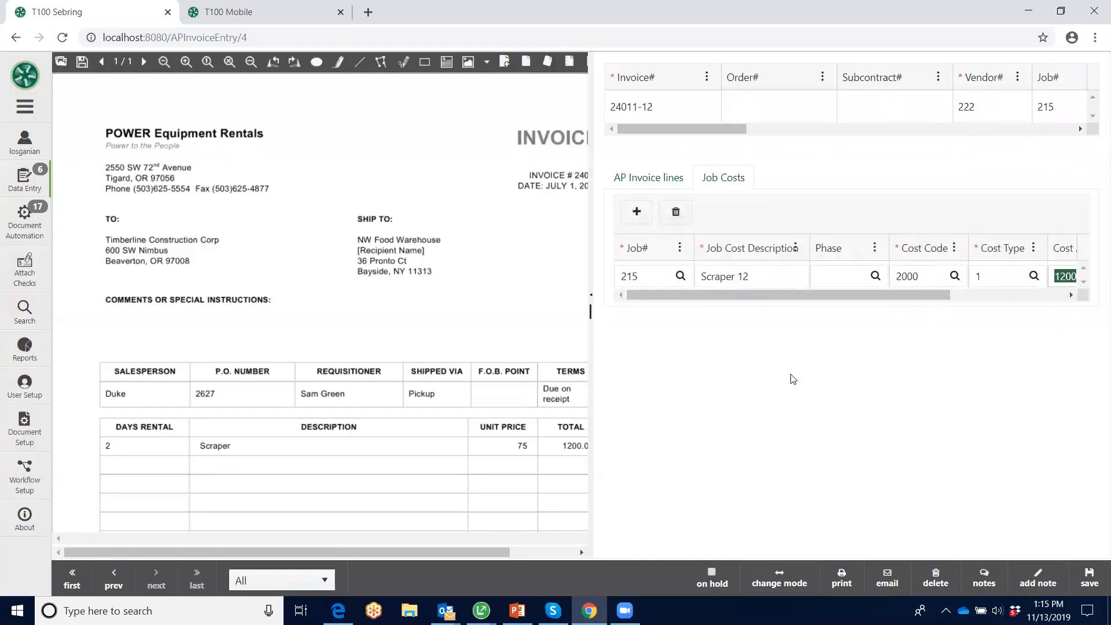
{"action": "left_click_drag", "start_coordinate": [819, 295], "coordinate": [919, 313]}
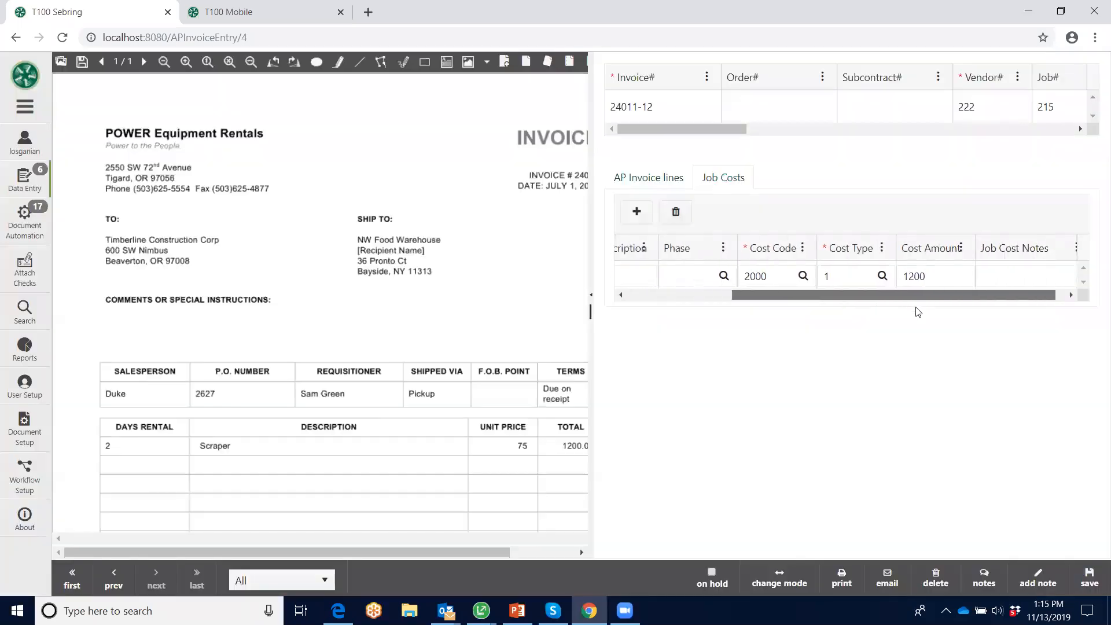
{"action": "key", "text": "Tab"}
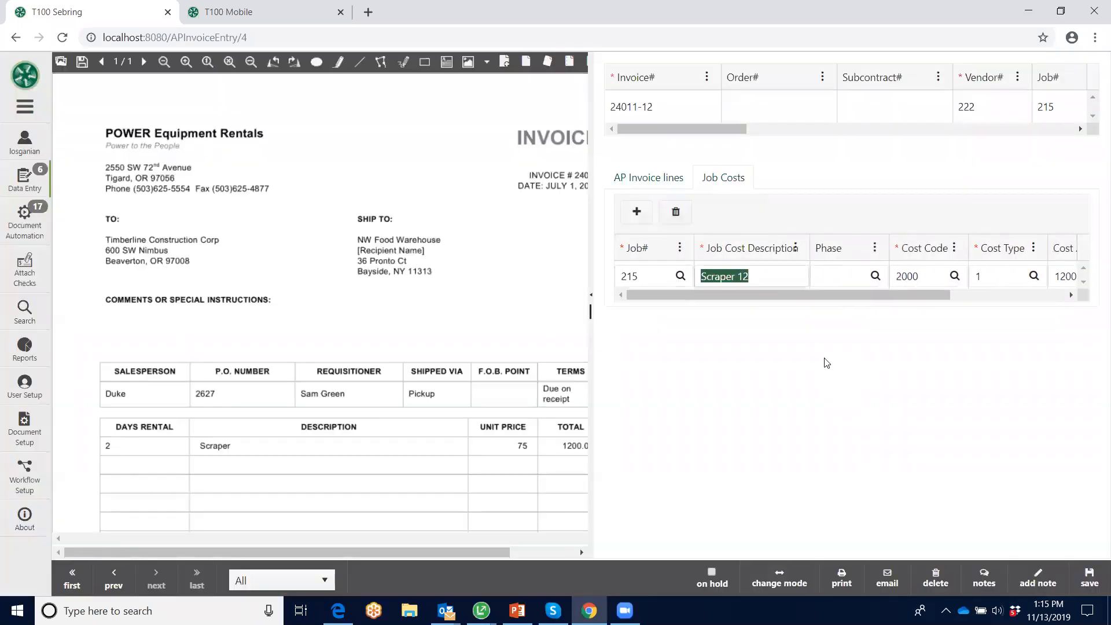
{"action": "left_click_drag", "start_coordinate": [893, 301], "coordinate": [1069, 291]}
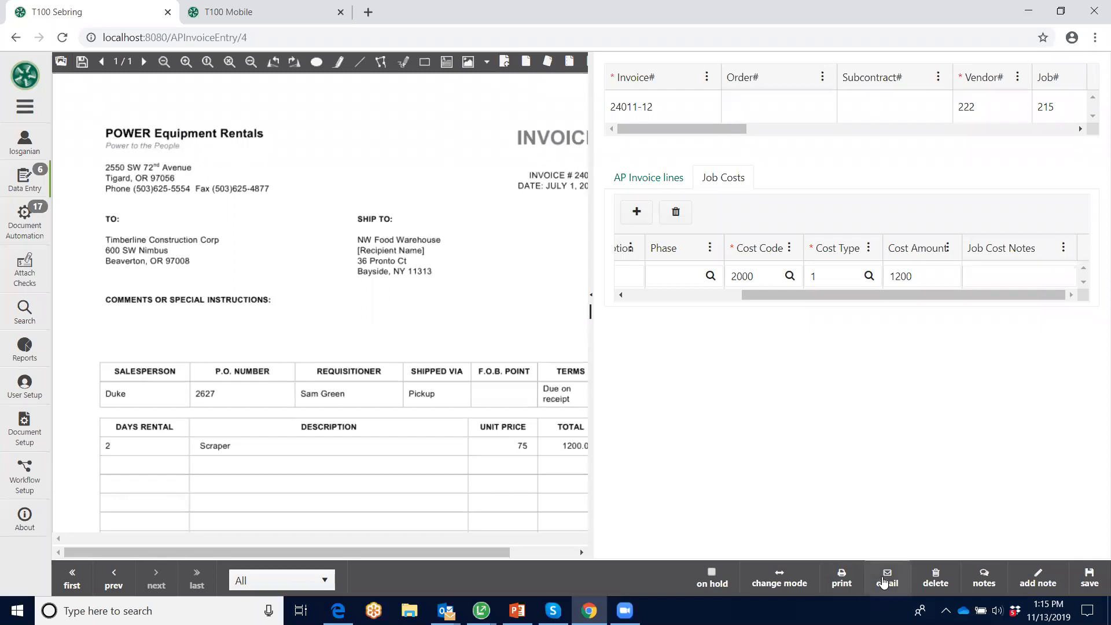
Step: Open the form for e-mailing the invoice and close it without sending
{"action": "left_click", "coordinate": [885, 582]}
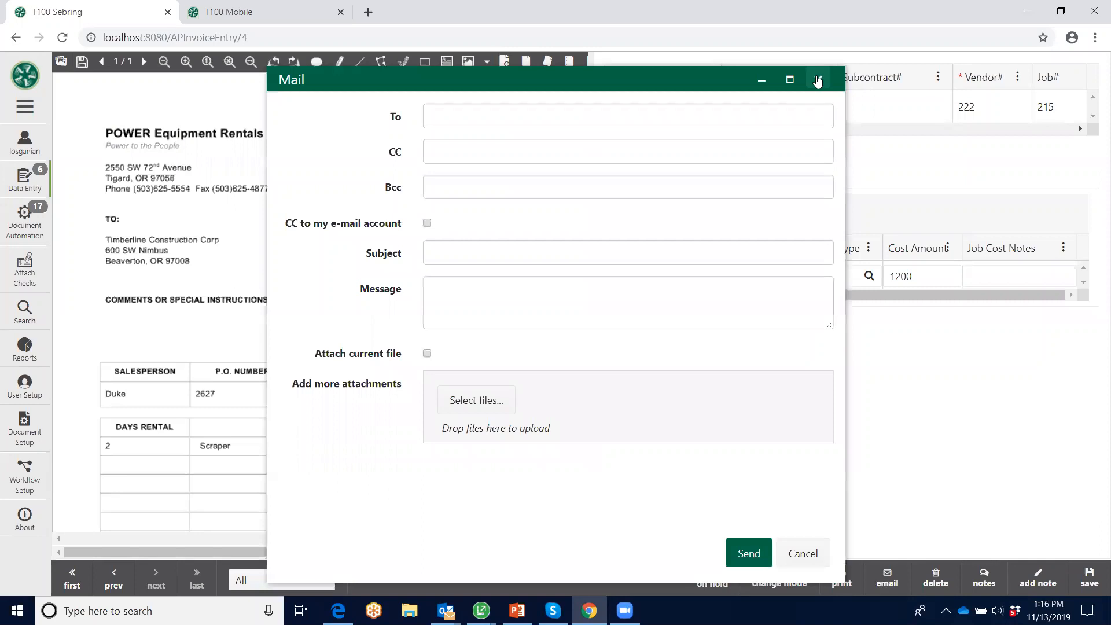
{"action": "left_click", "coordinate": [818, 81]}
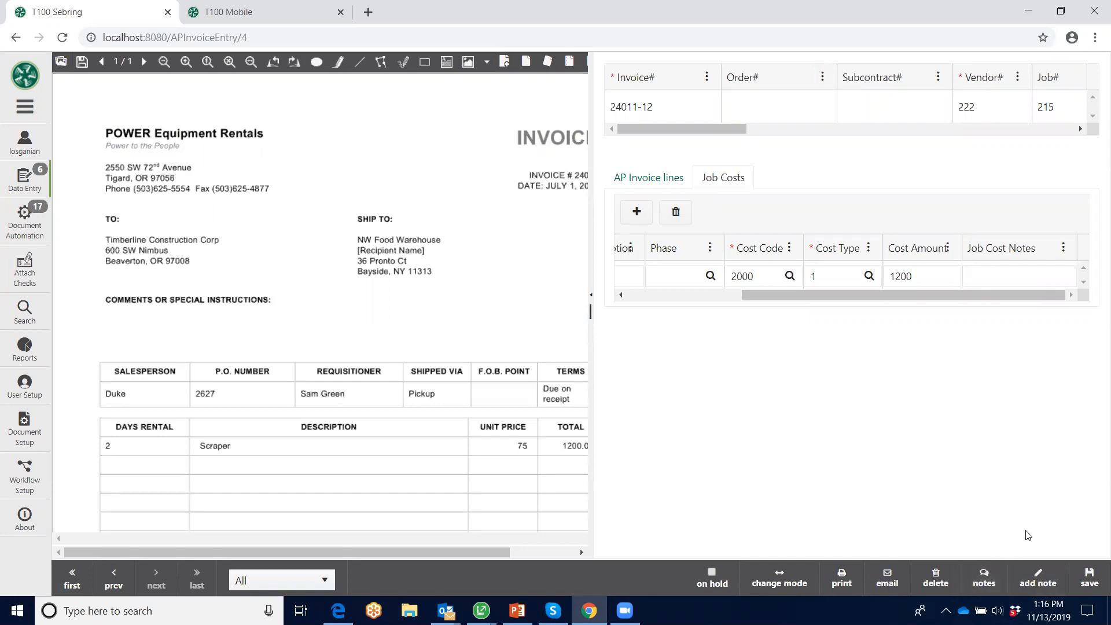
Step: Save the invoice, accepting the posting period and over-budget warnings
{"action": "left_click", "coordinate": [1090, 580]}
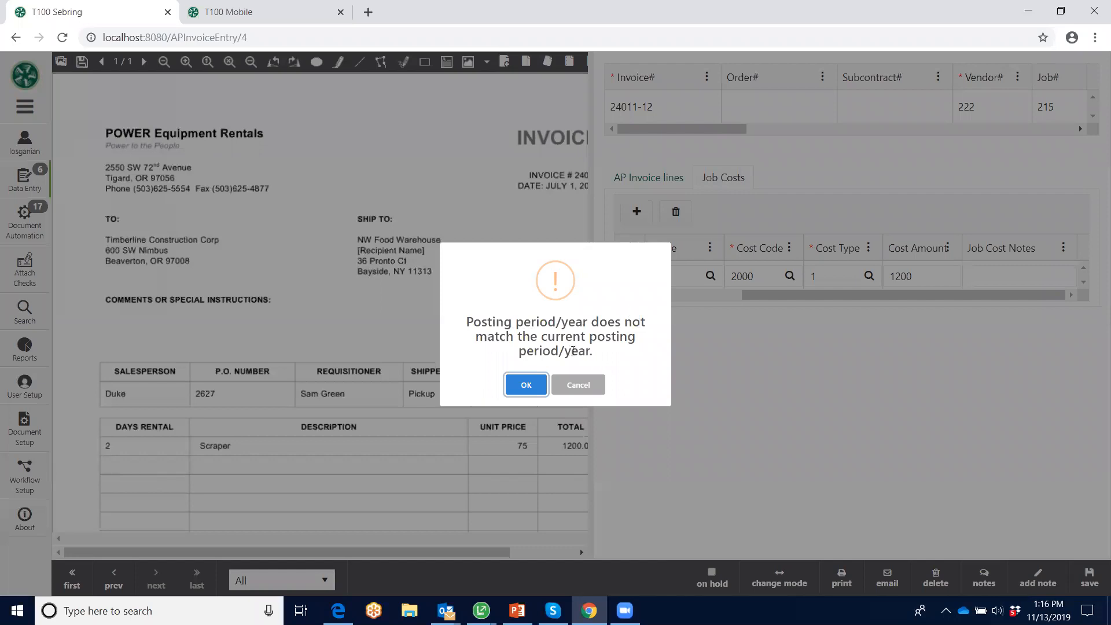
{"action": "left_click", "coordinate": [525, 386]}
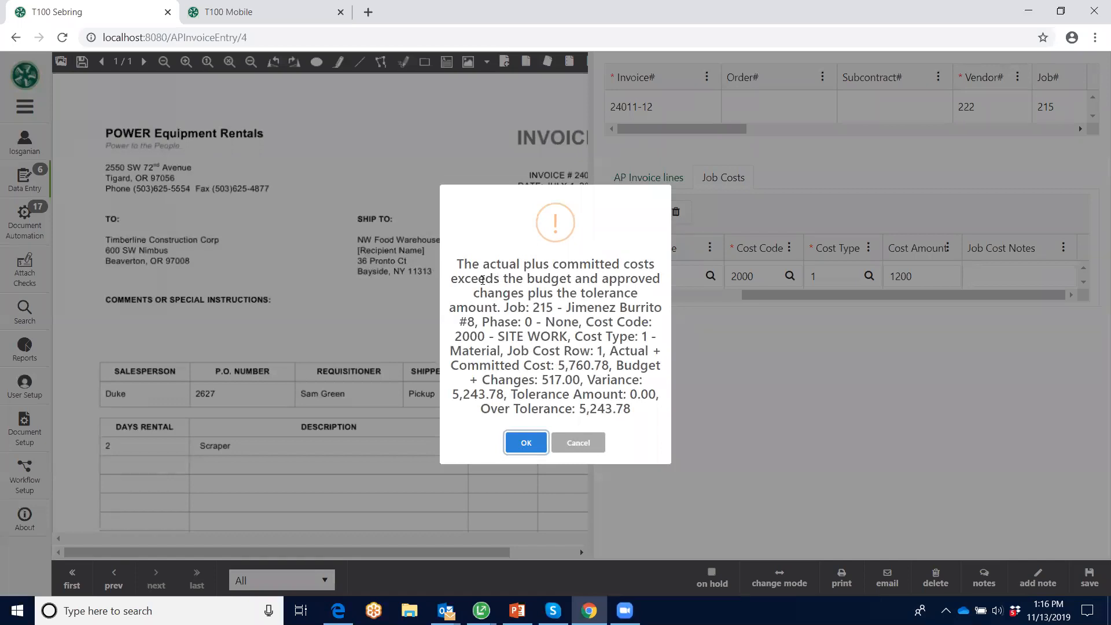
{"action": "left_click", "coordinate": [525, 444]}
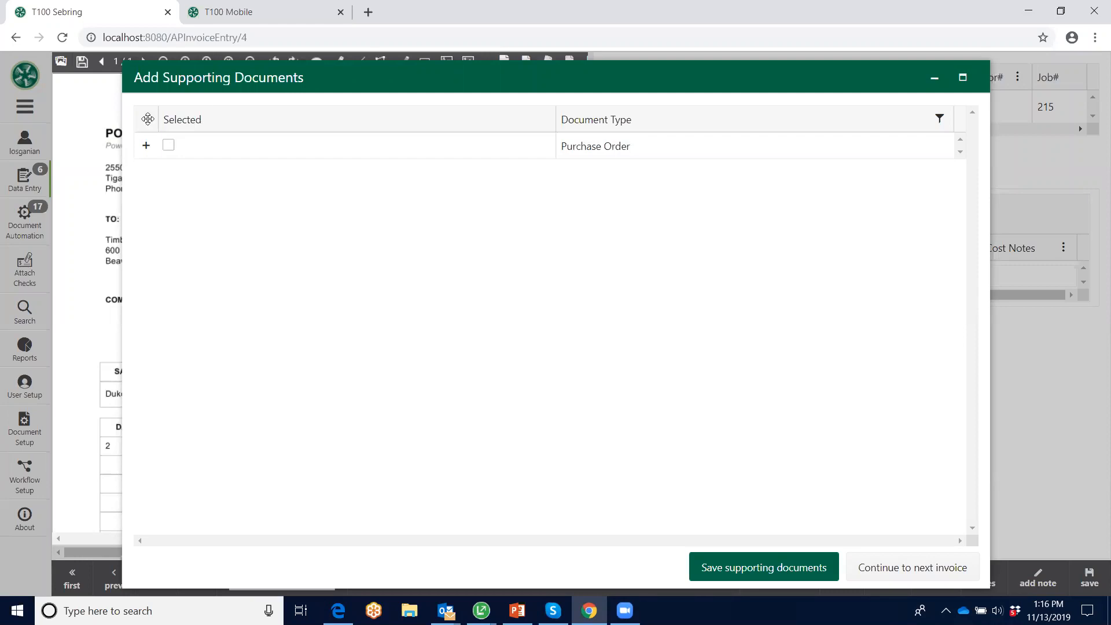
Step: Preview the Power Equipment Rentals purchase order for job 215 and select it as a supporting document
{"action": "left_click", "coordinate": [146, 145]}
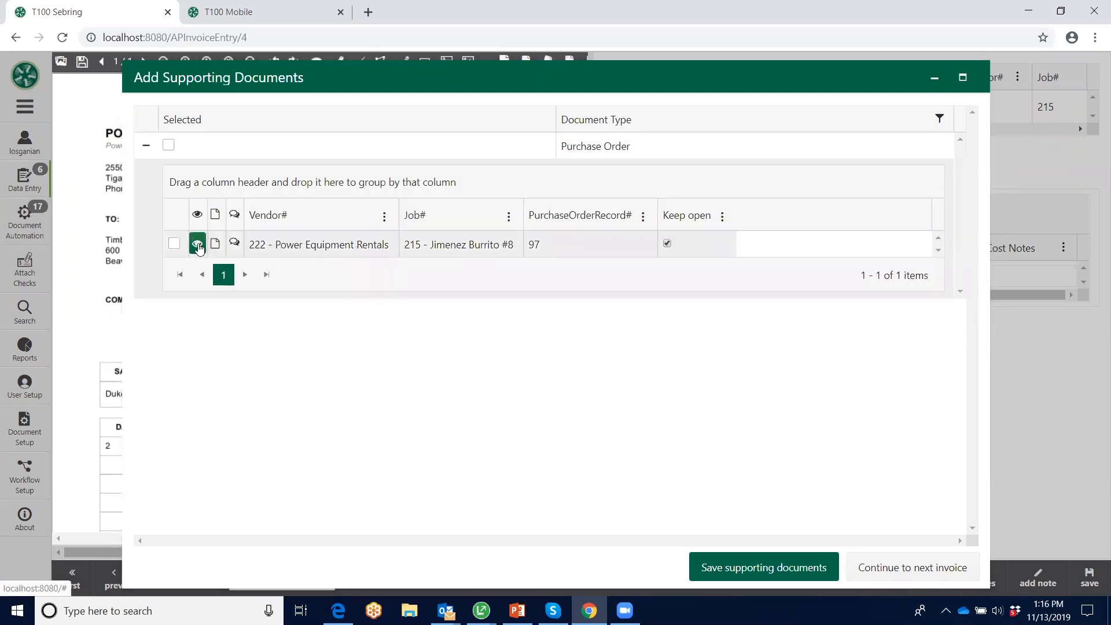
{"action": "left_click", "coordinate": [197, 245]}
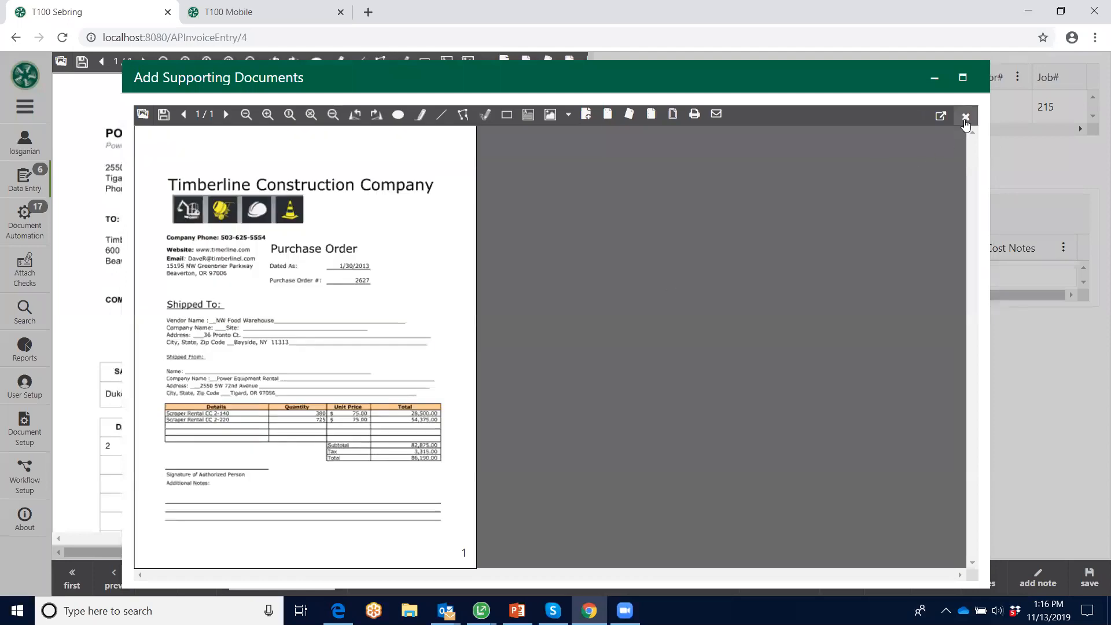
{"action": "left_click", "coordinate": [965, 118]}
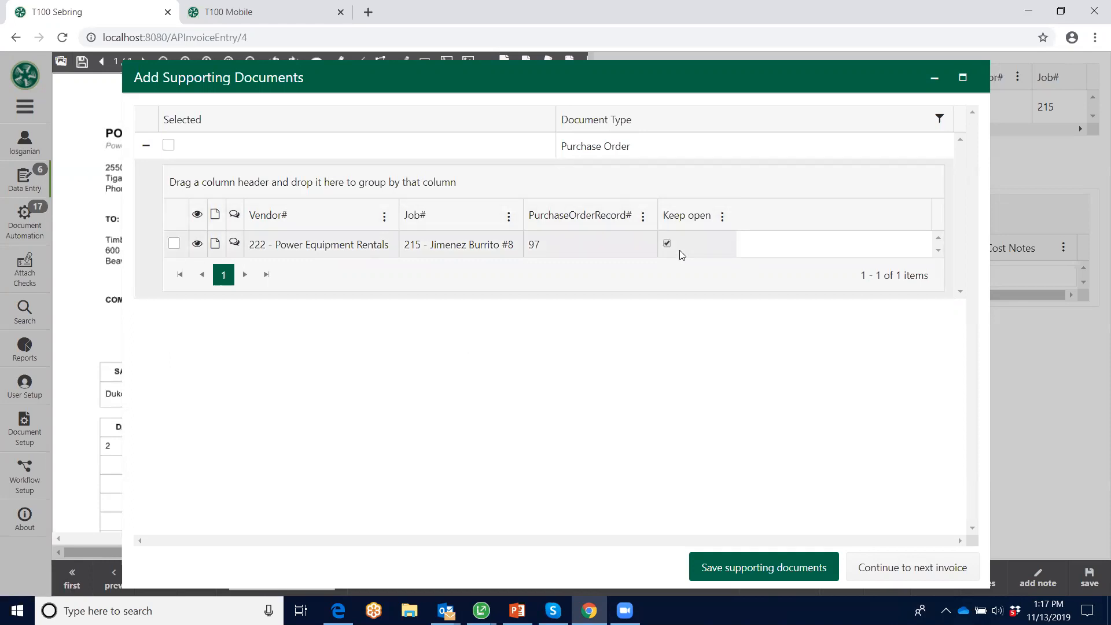
{"action": "left_click", "coordinate": [174, 243]}
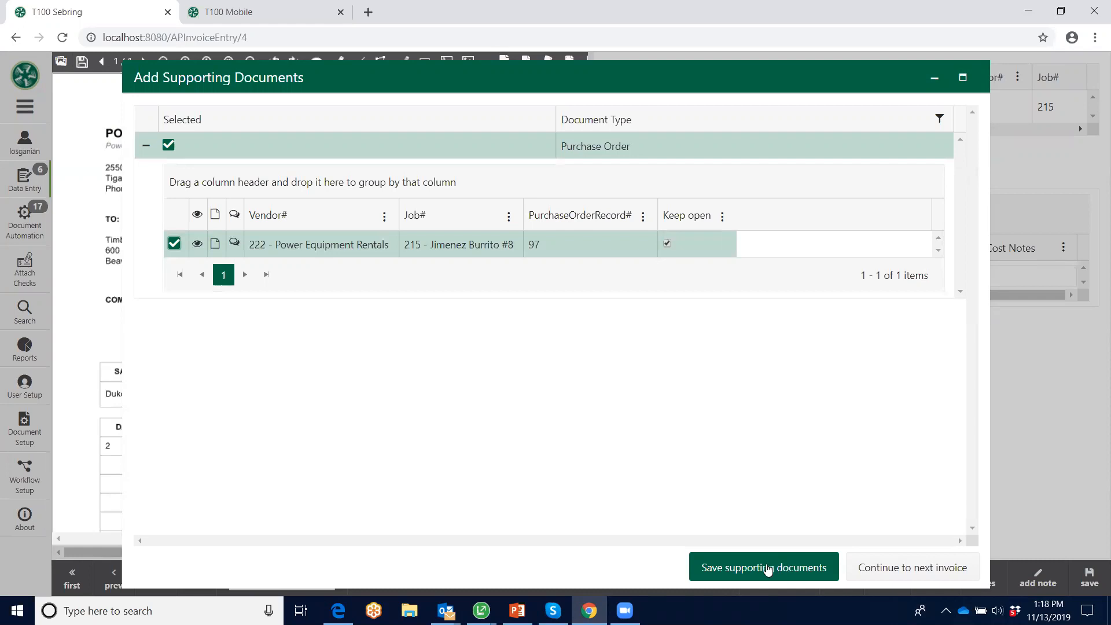
Step: Save the selected supporting document, and switch to Sage 100 Contractor's 4-2 Payable Invoices/Credits window to display the last record
{"action": "left_click", "coordinate": [766, 566]}
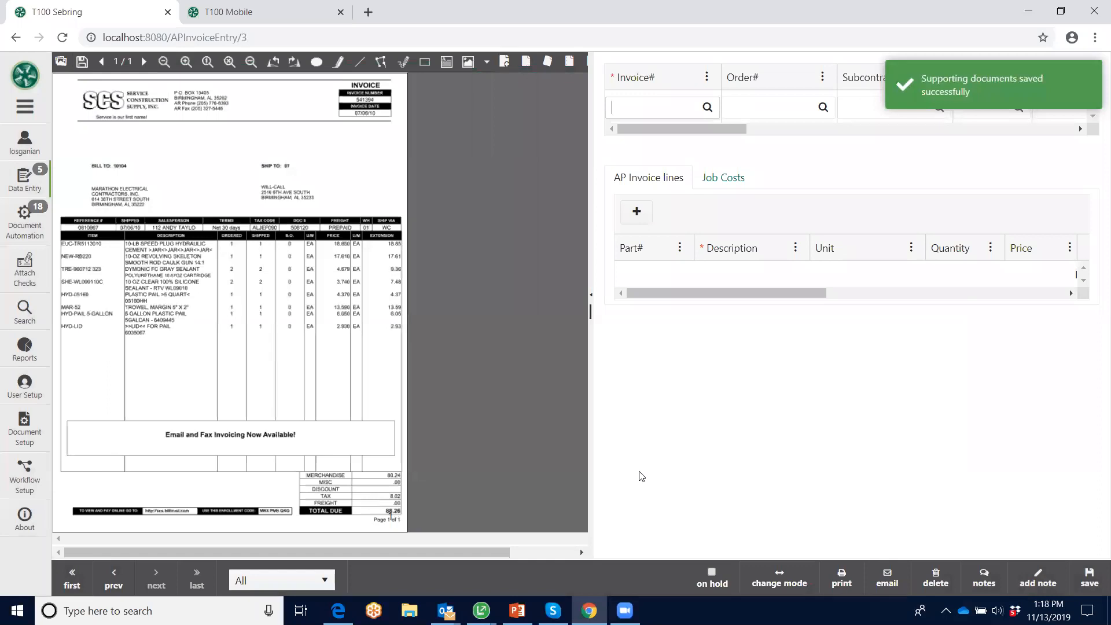
{"action": "left_click", "coordinate": [481, 611]}
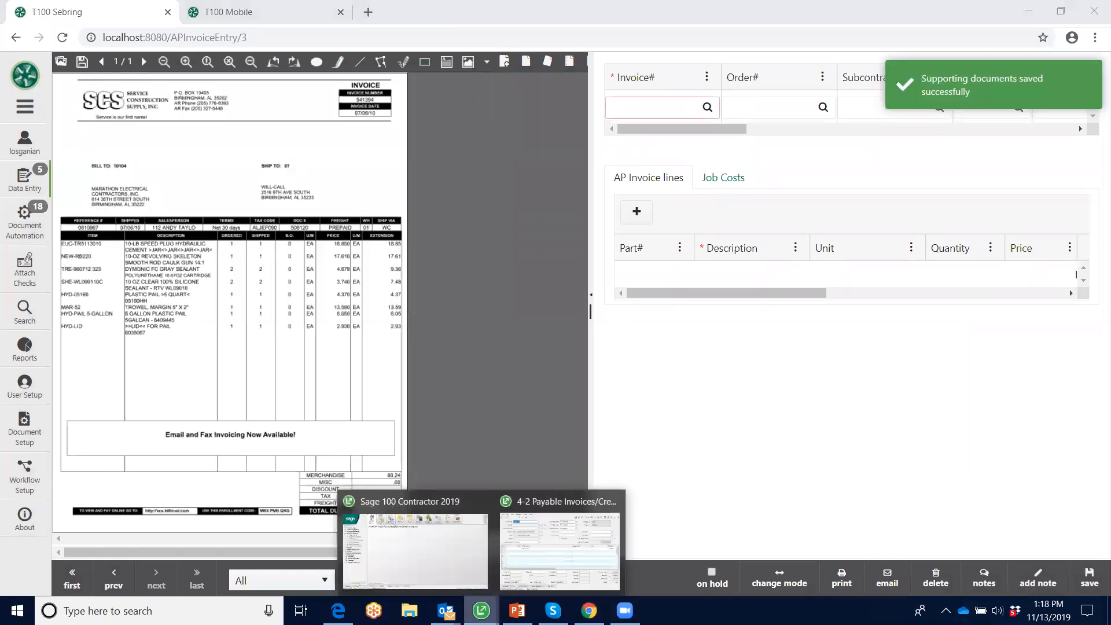
{"action": "left_click", "coordinate": [565, 570]}
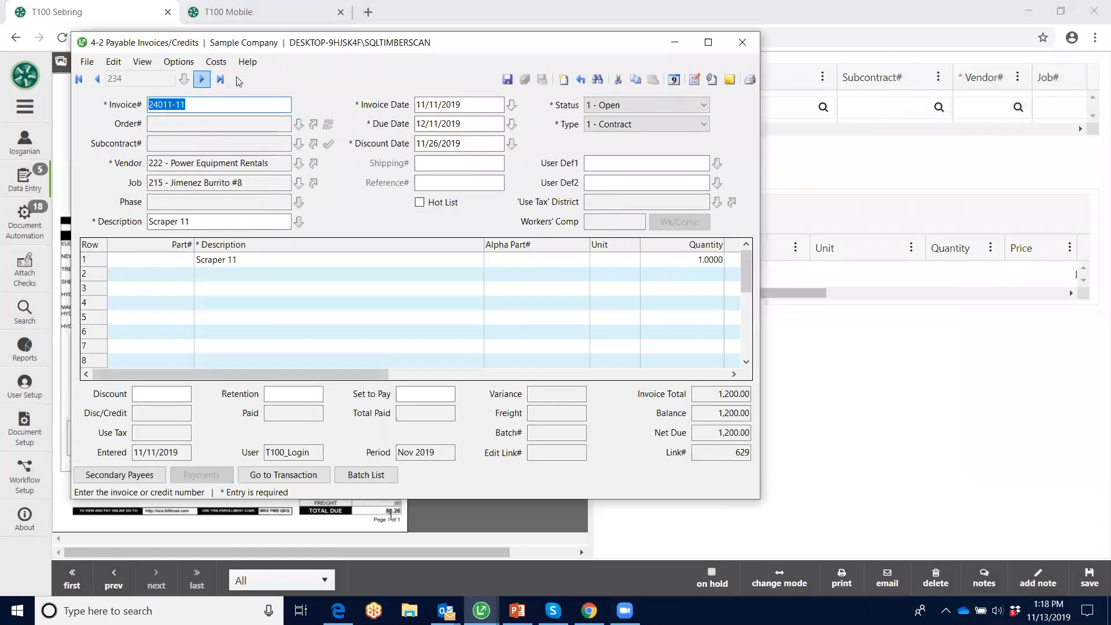
{"action": "left_click", "coordinate": [222, 80]}
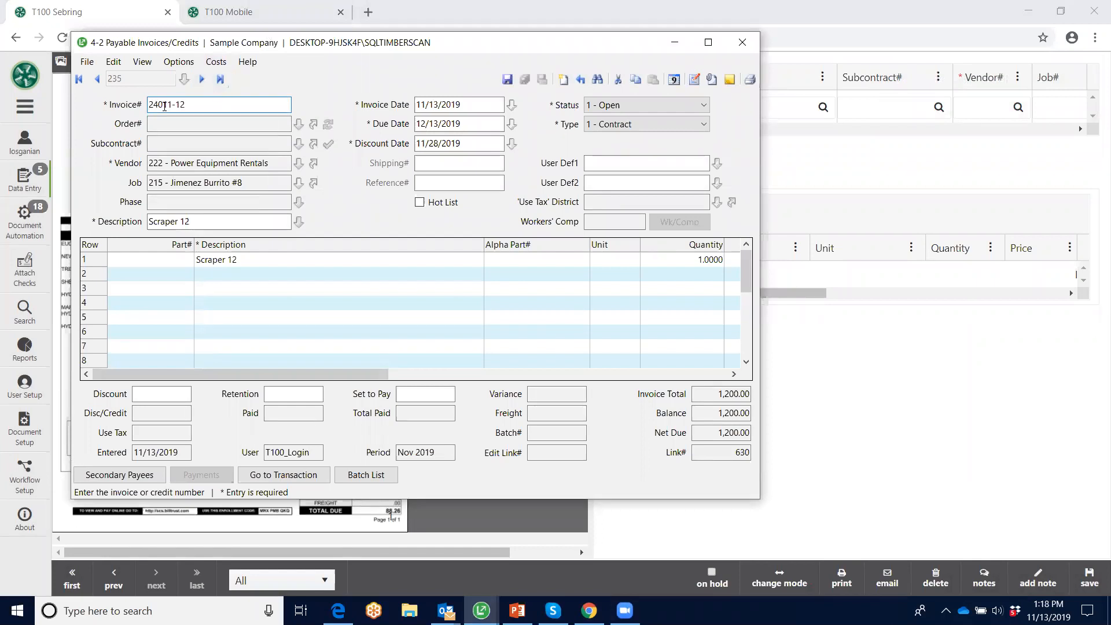
Step: Open the AP Invoices attachment of invoice 24011-12, view both of its pages, and close the viewer and attachment list
{"action": "left_click", "coordinate": [712, 79]}
{"action": "left_click", "coordinate": [189, 148]}
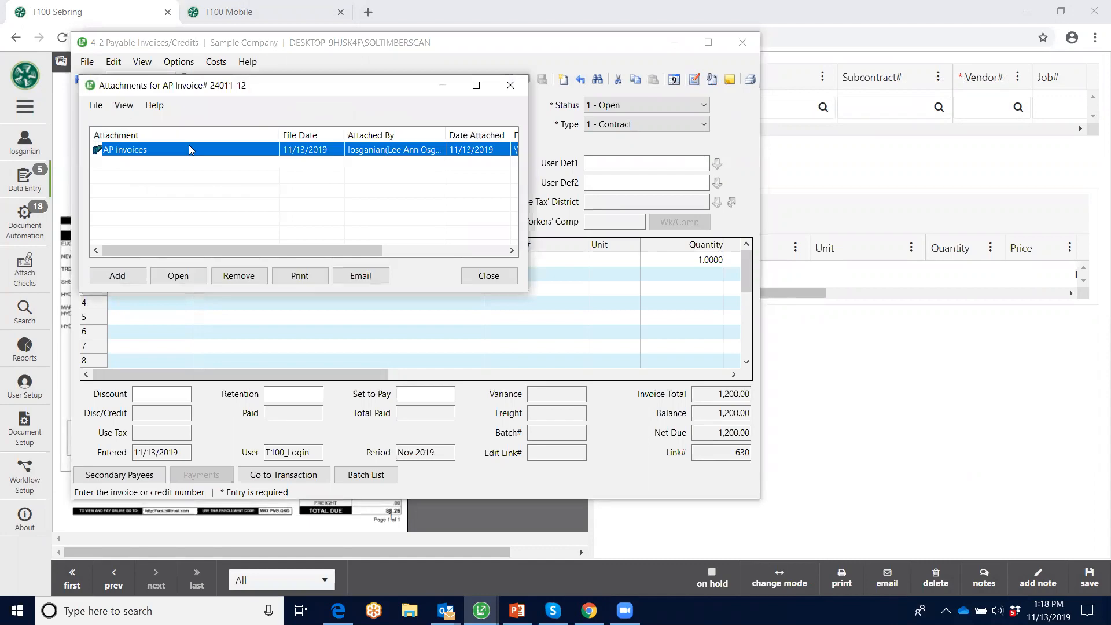
{"action": "left_click", "coordinate": [193, 278]}
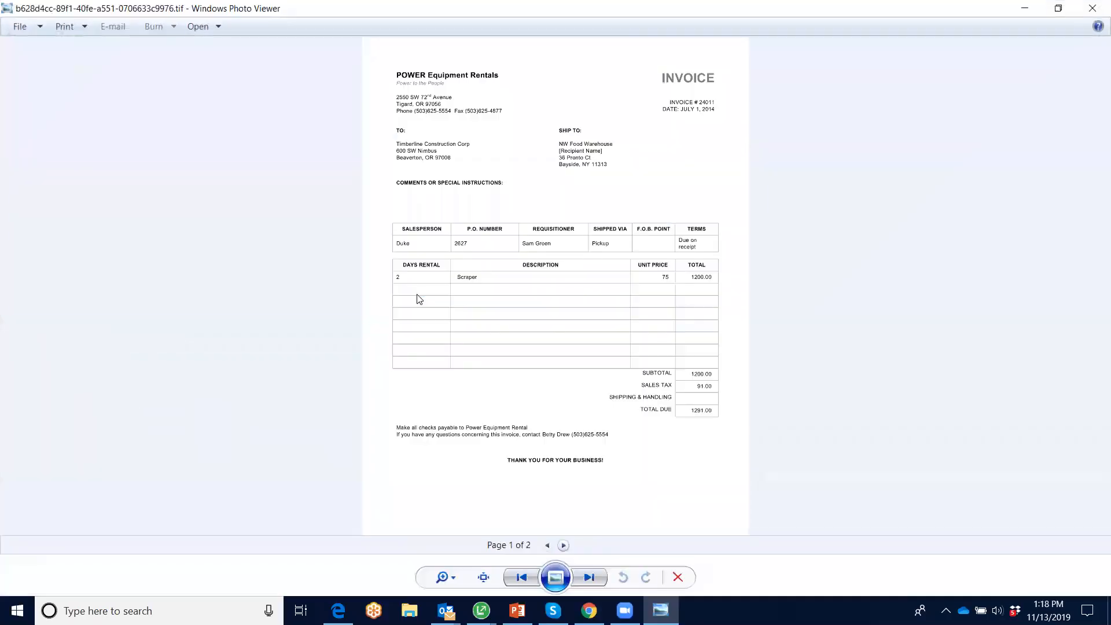
{"action": "left_click", "coordinate": [564, 545]}
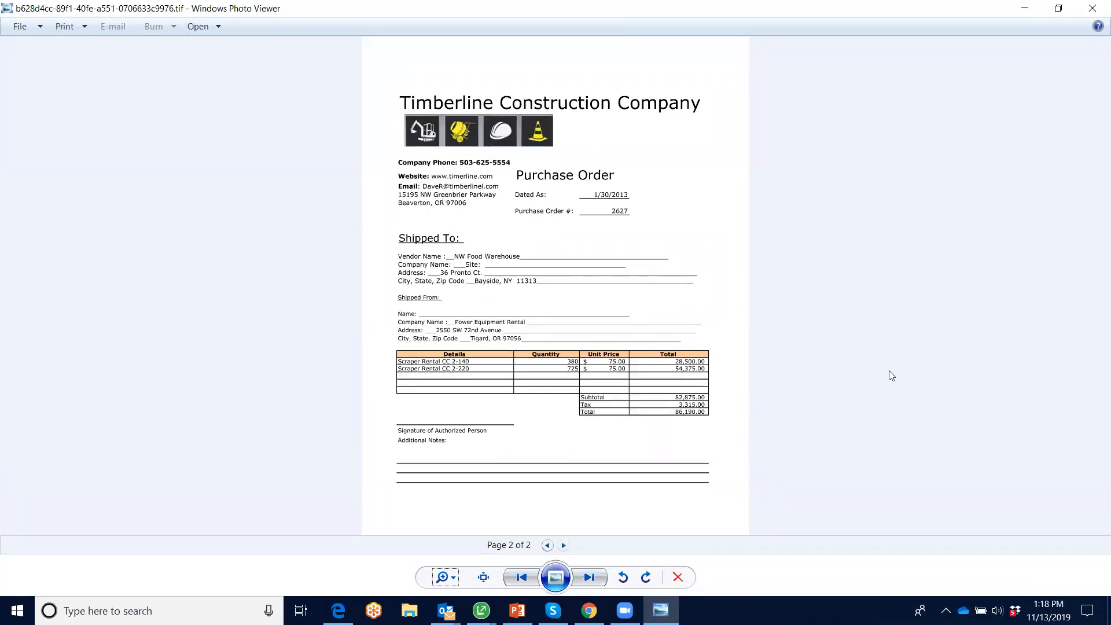
{"action": "left_click", "coordinate": [1093, 8]}
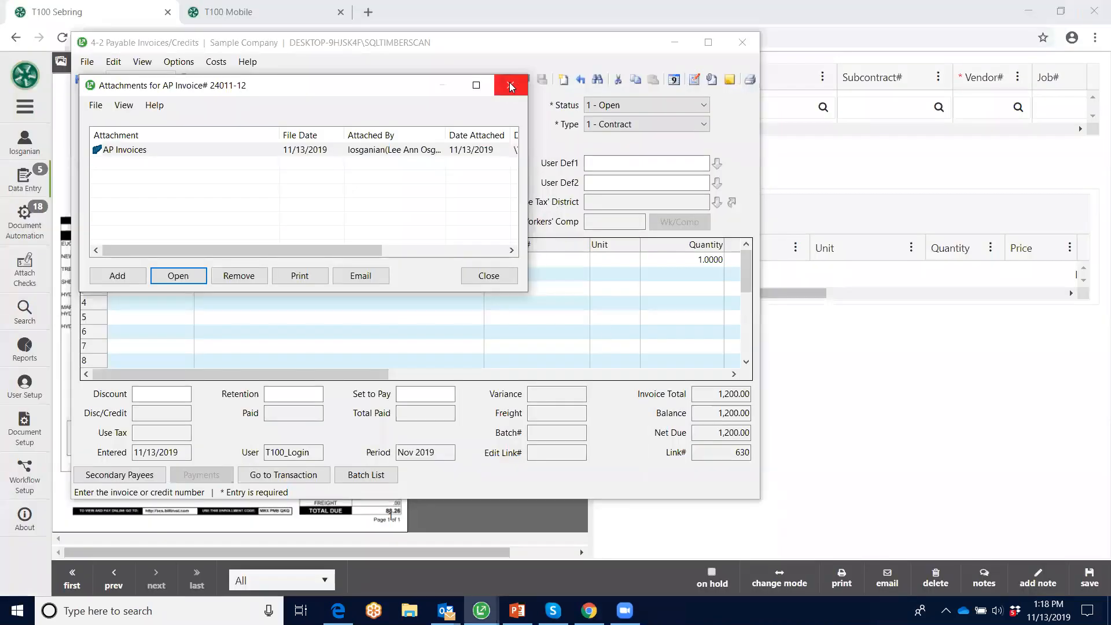
{"action": "left_click", "coordinate": [509, 85]}
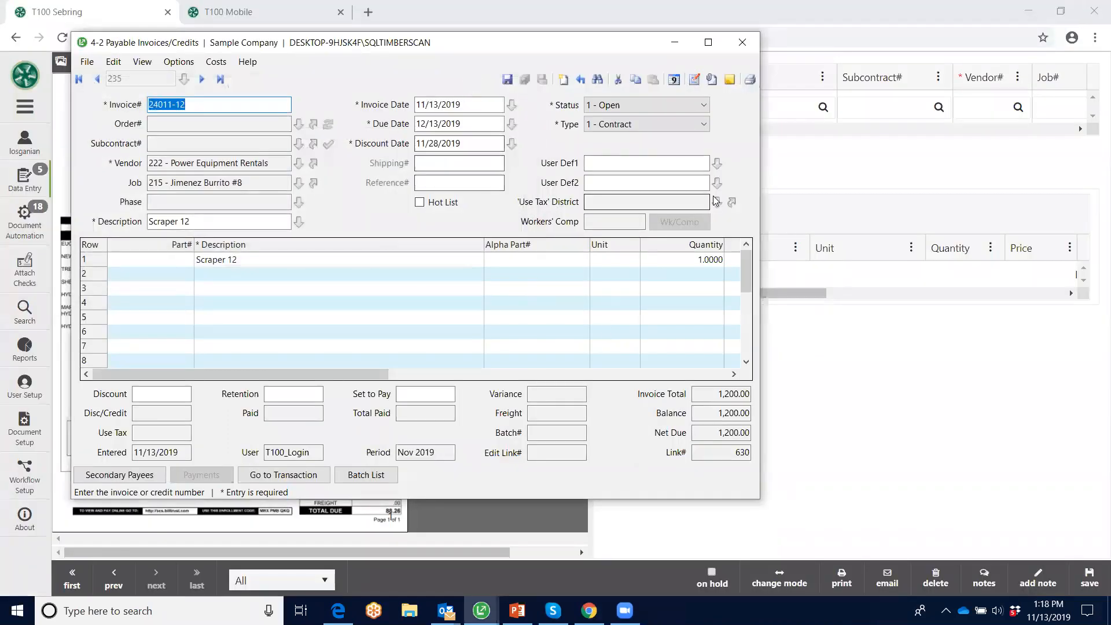
Step: Check the available status options for invoice 24011-12 without changing them, and minimize the payable invoices window
{"action": "left_click", "coordinate": [705, 106]}
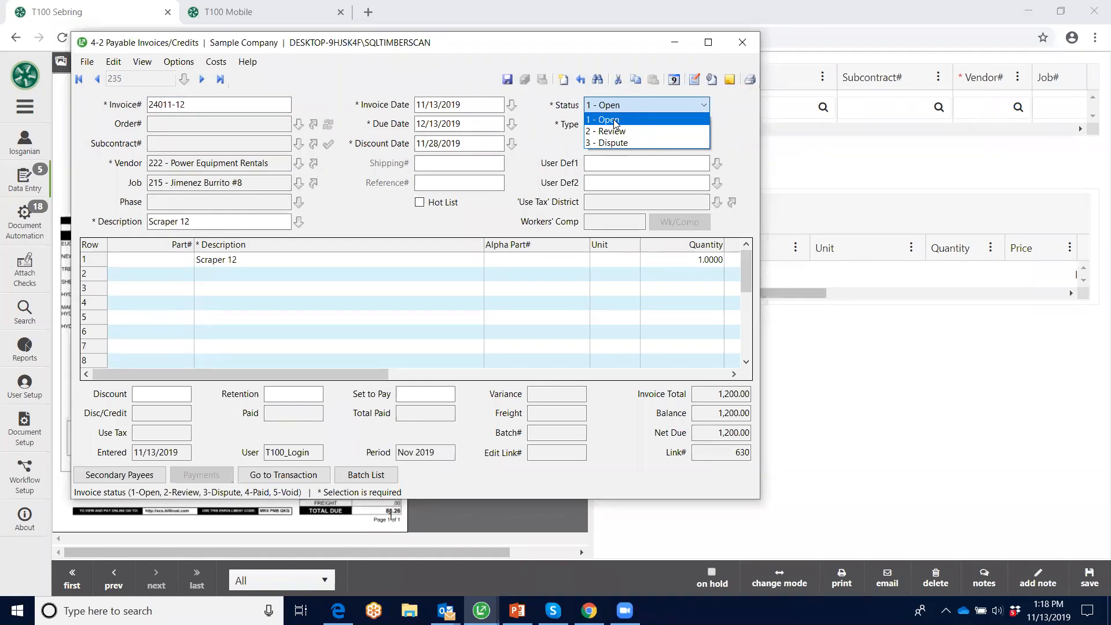
{"action": "left_click", "coordinate": [719, 110]}
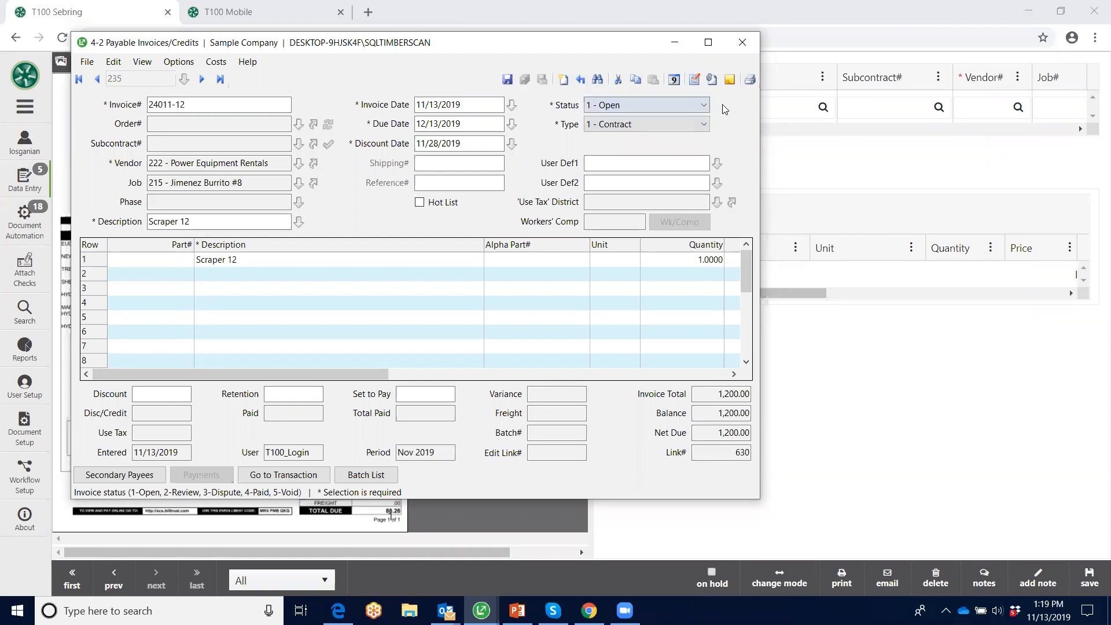
{"action": "left_click", "coordinate": [673, 45]}
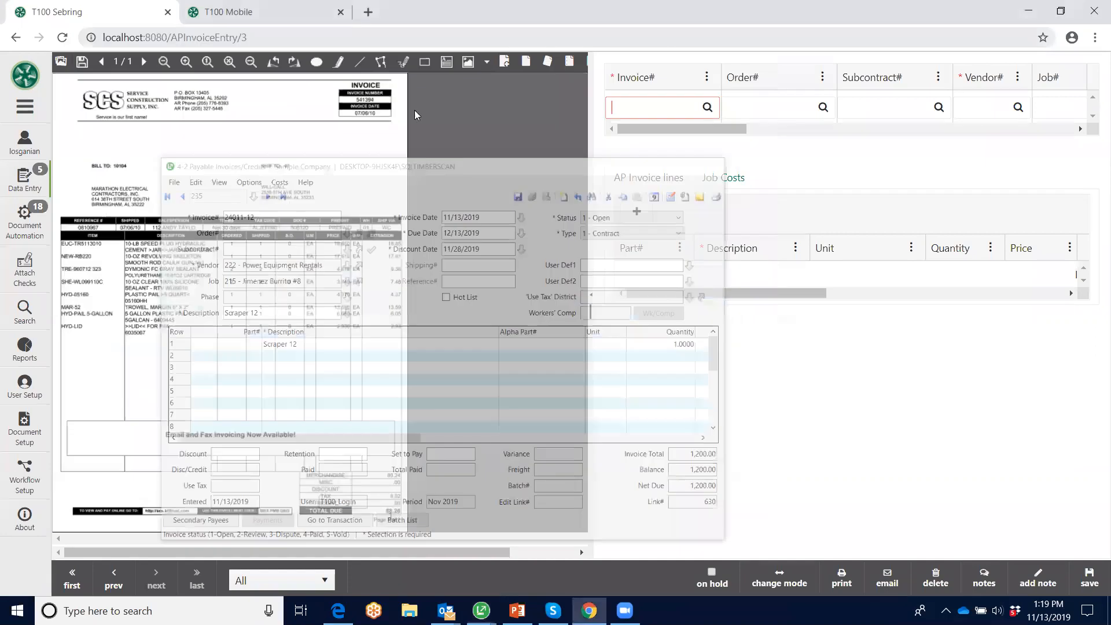
Step: Open the Invoice Status By User Report in TimberScan 100 and read through both pages
{"action": "left_click", "coordinate": [25, 107]}
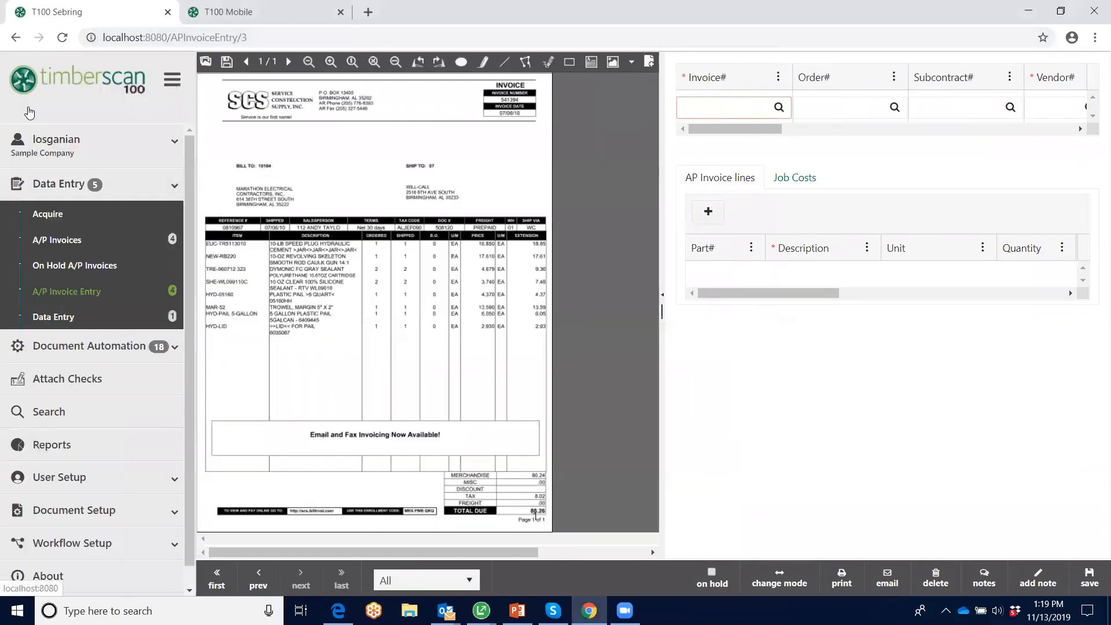
{"action": "left_click", "coordinate": [53, 447]}
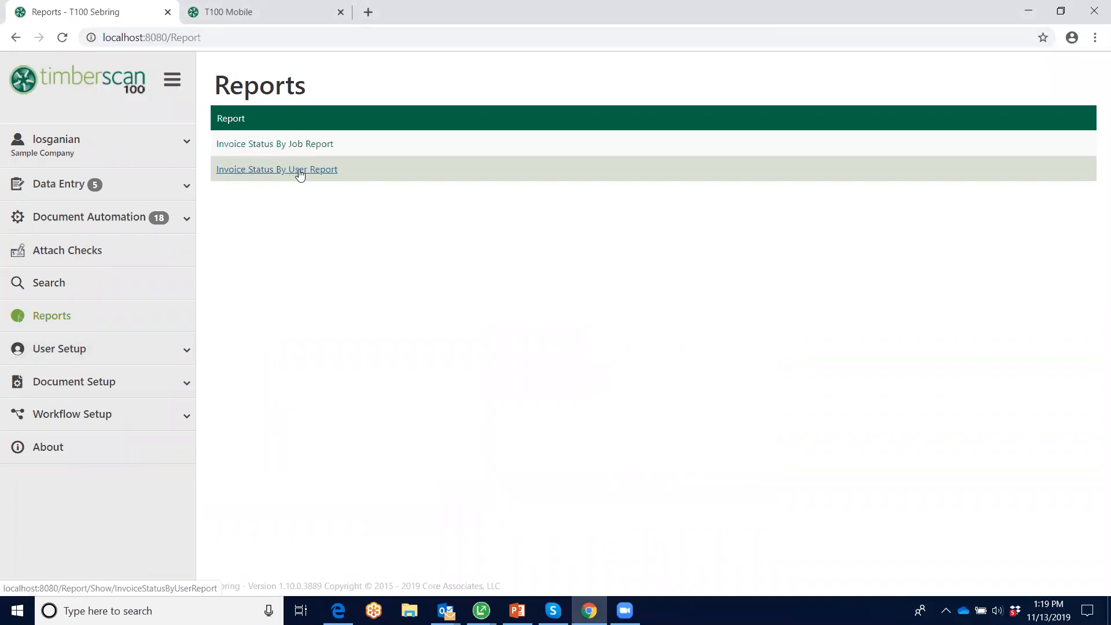
{"action": "left_click", "coordinate": [262, 174]}
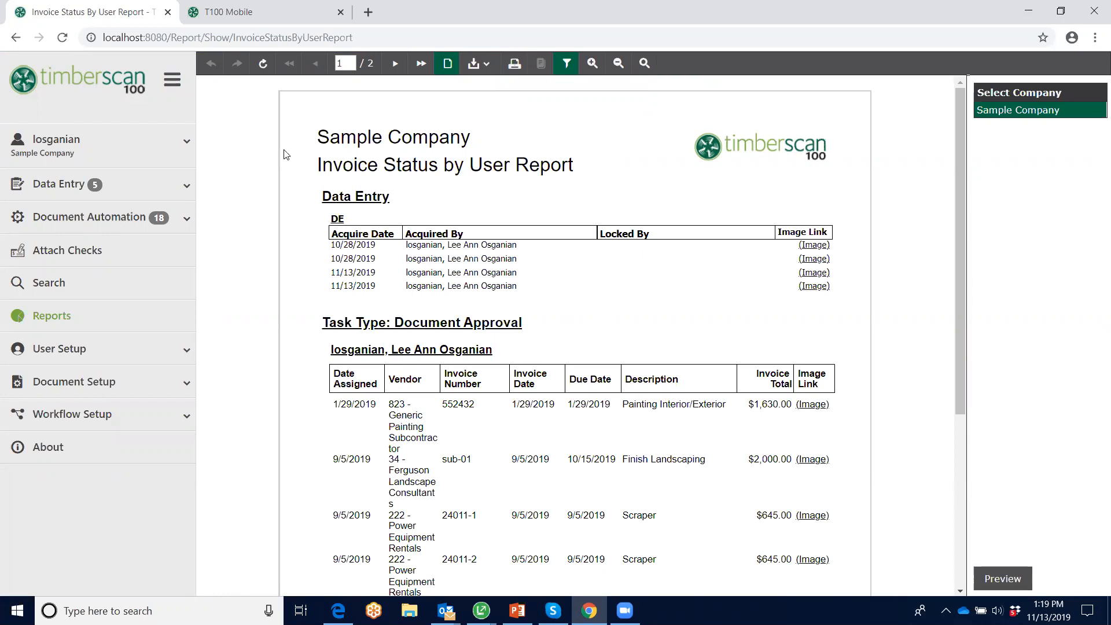
{"action": "left_click_drag", "start_coordinate": [957, 220], "coordinate": [968, 292]}
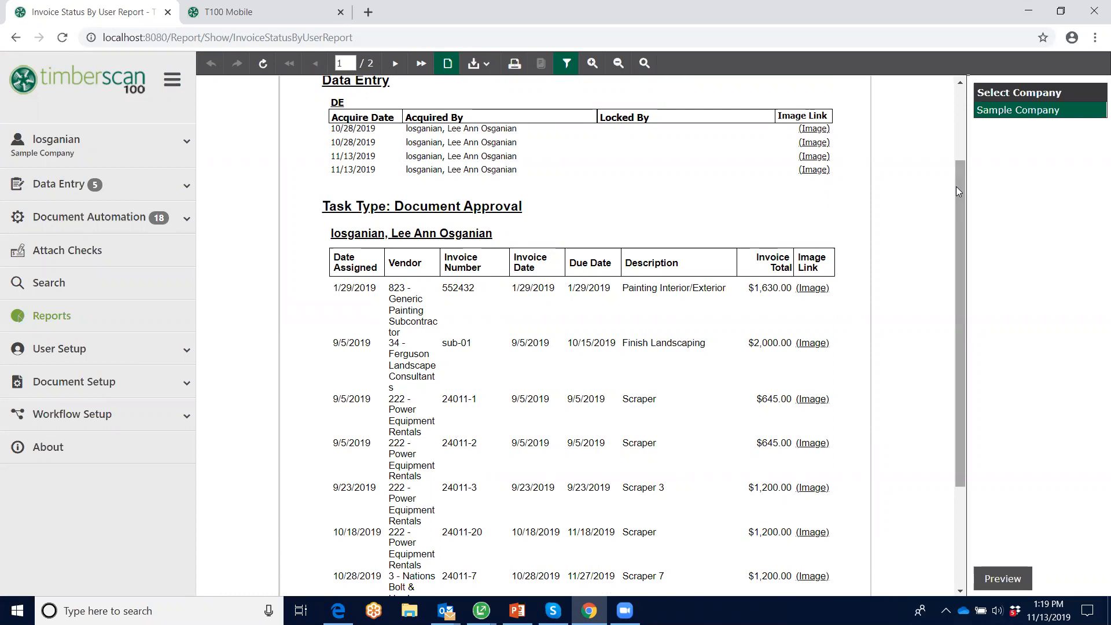
{"action": "left_click_drag", "start_coordinate": [962, 186], "coordinate": [967, 258]}
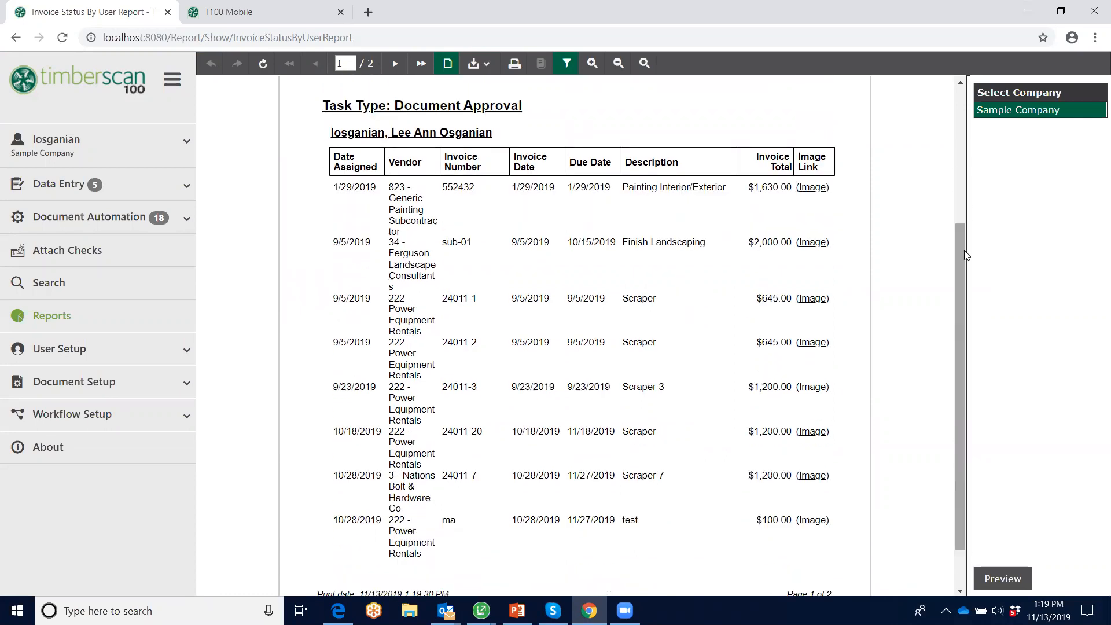
{"action": "left_click", "coordinate": [394, 64]}
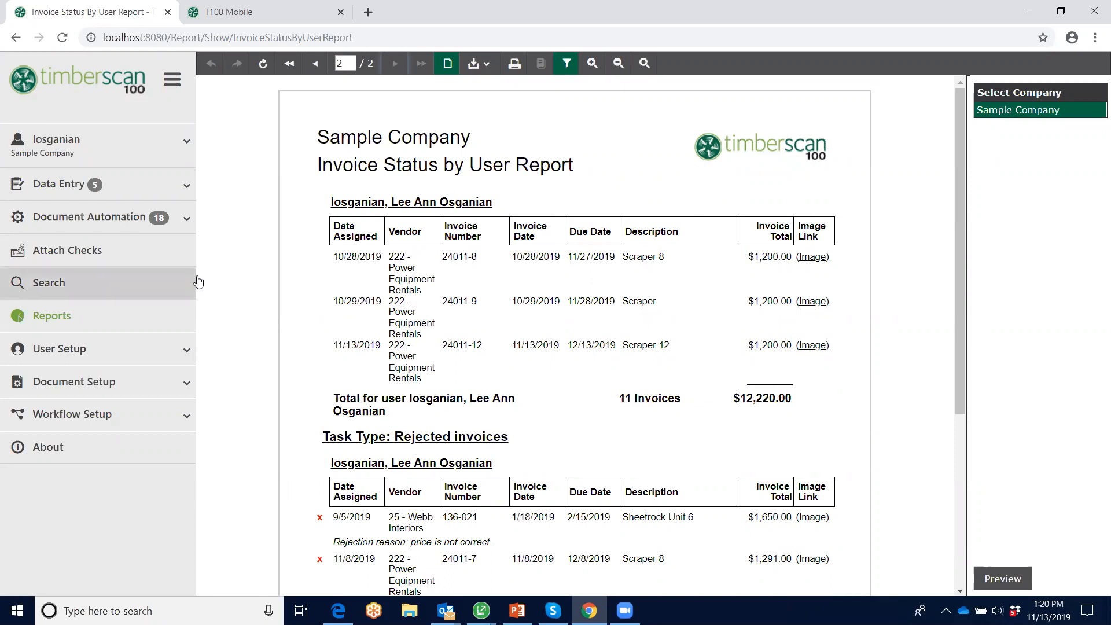
Step: Open the Workflow Execution Status page and expand the AP Invoices document type
{"action": "left_click", "coordinate": [187, 222]}
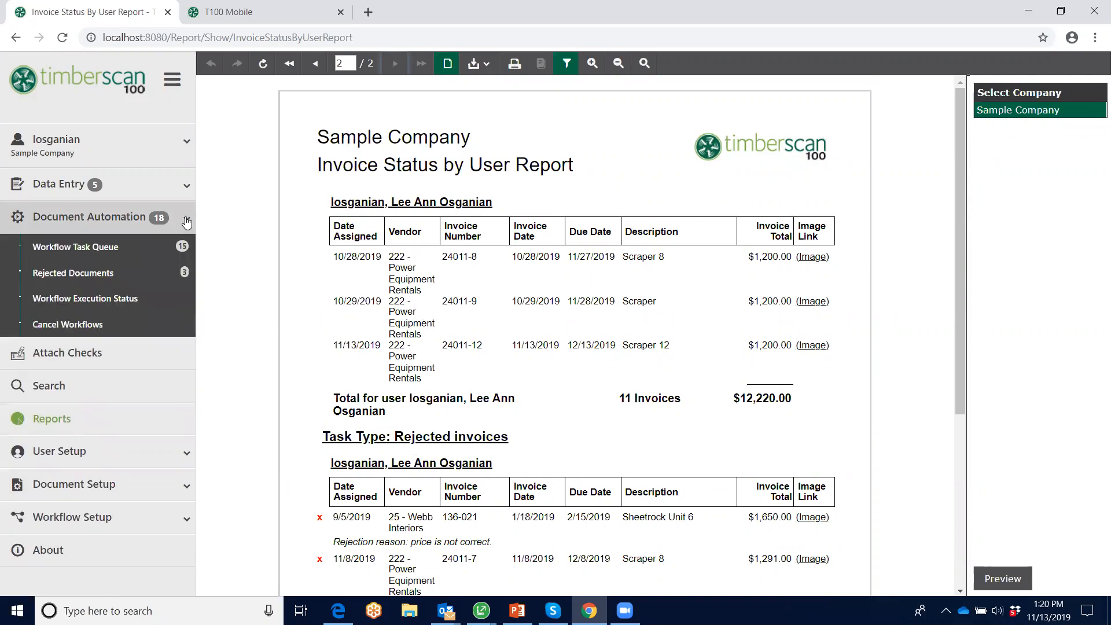
{"action": "left_click", "coordinate": [88, 299]}
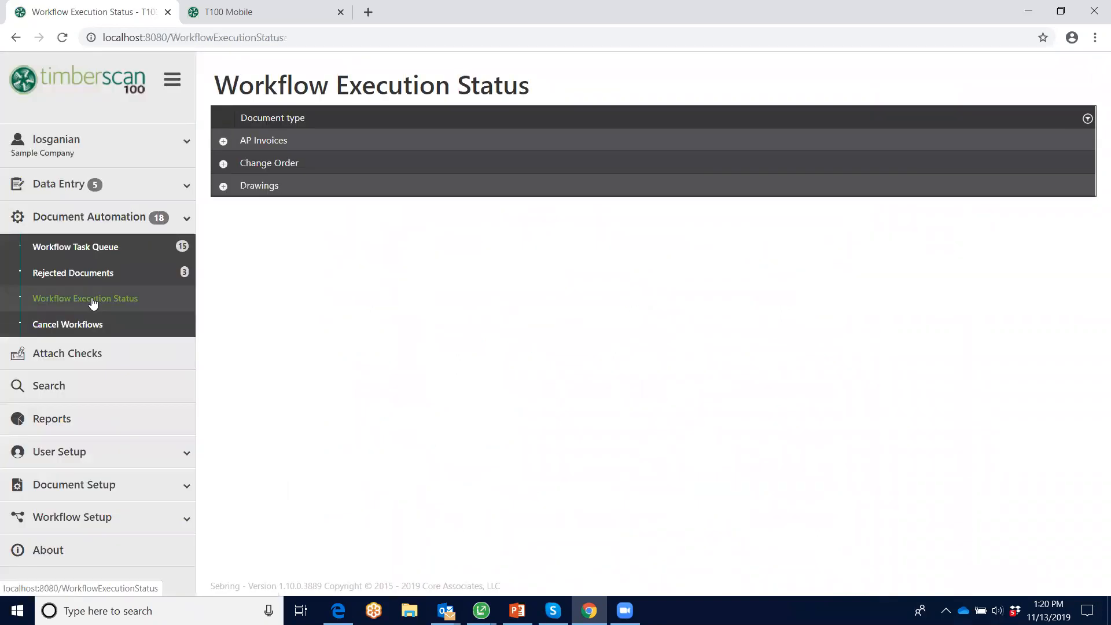
{"action": "left_click", "coordinate": [172, 81]}
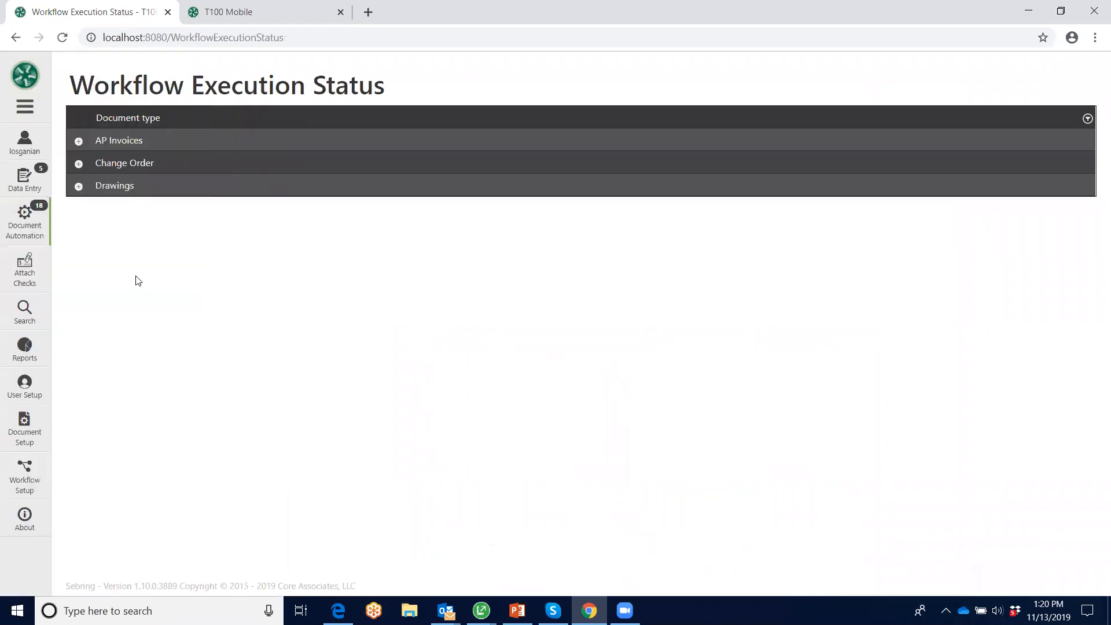
{"action": "left_click", "coordinate": [78, 141]}
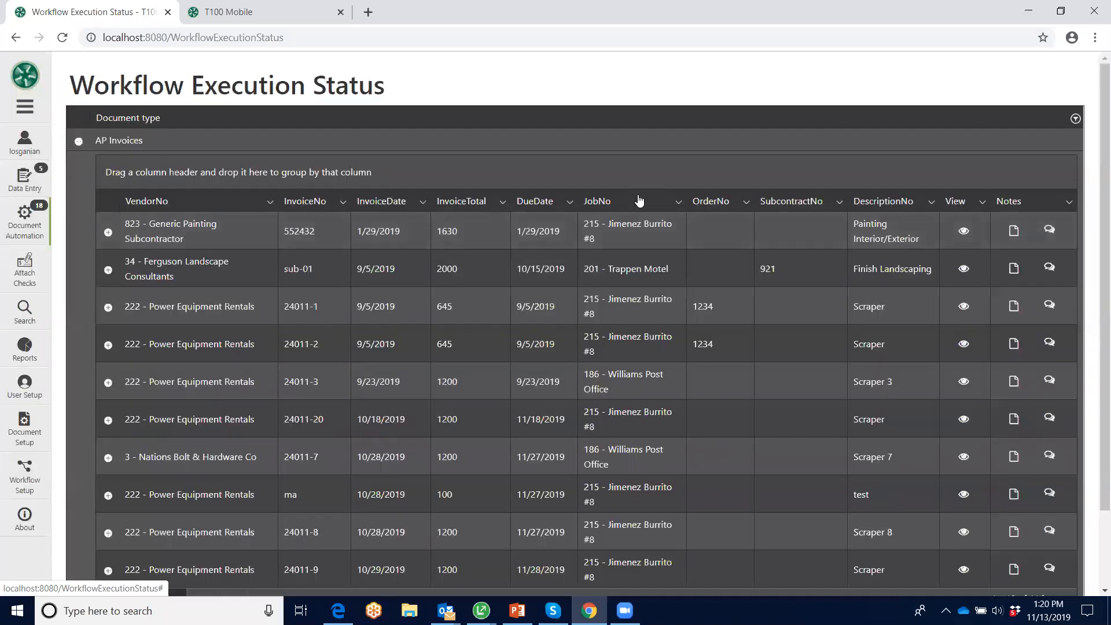
Step: Look at the sort, column and filter options of the JobNo column without applying any
{"action": "left_click", "coordinate": [678, 203]}
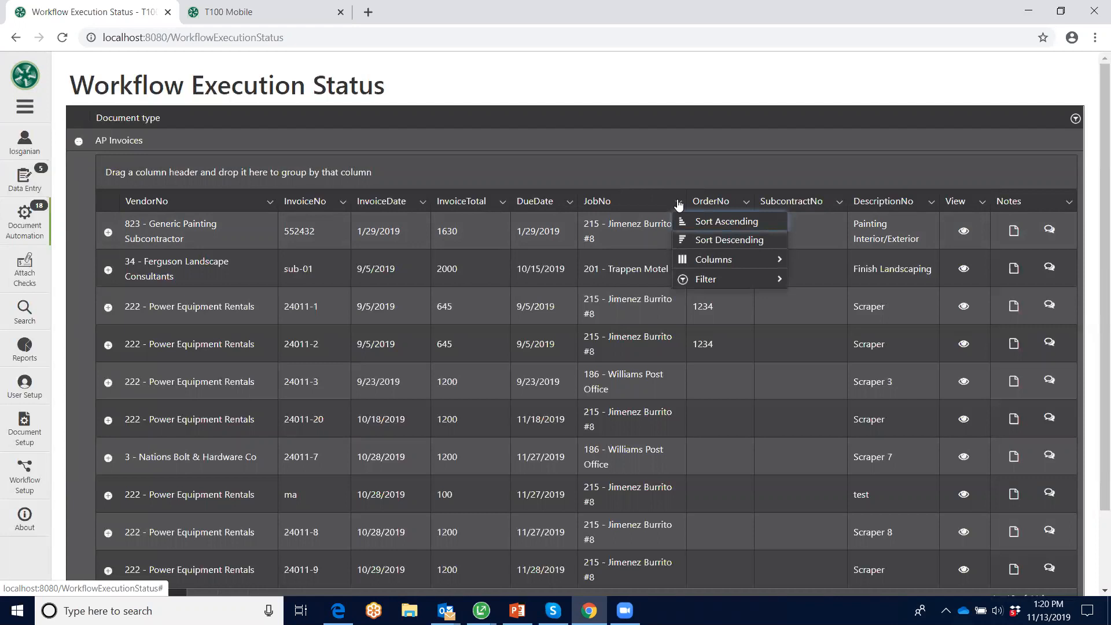
{"action": "mouse_move", "coordinate": [723, 260]}
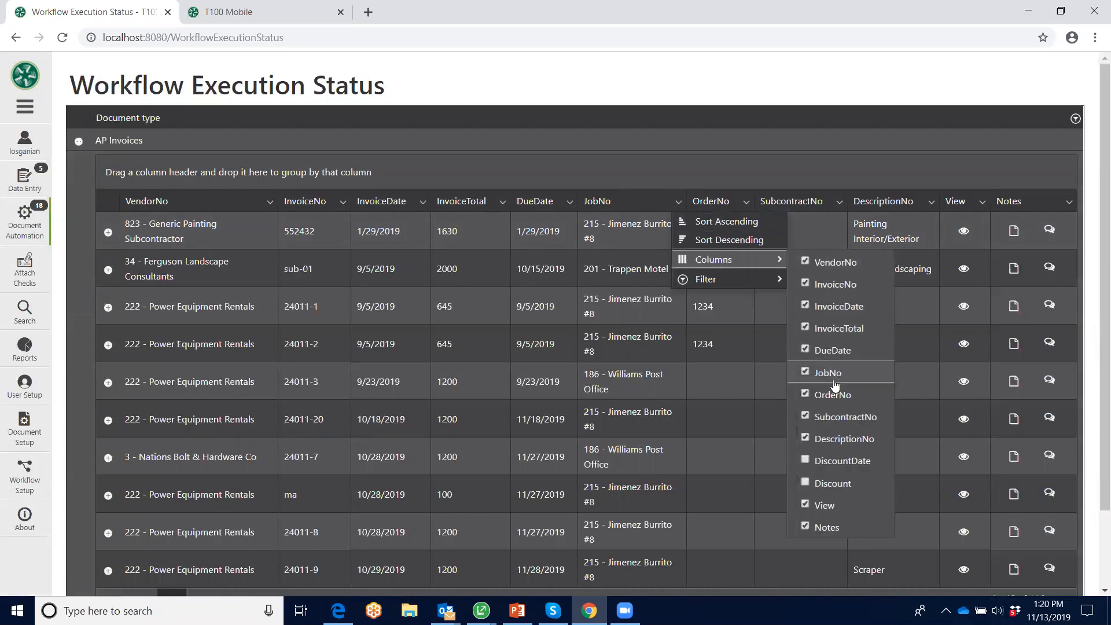
{"action": "mouse_move", "coordinate": [728, 279]}
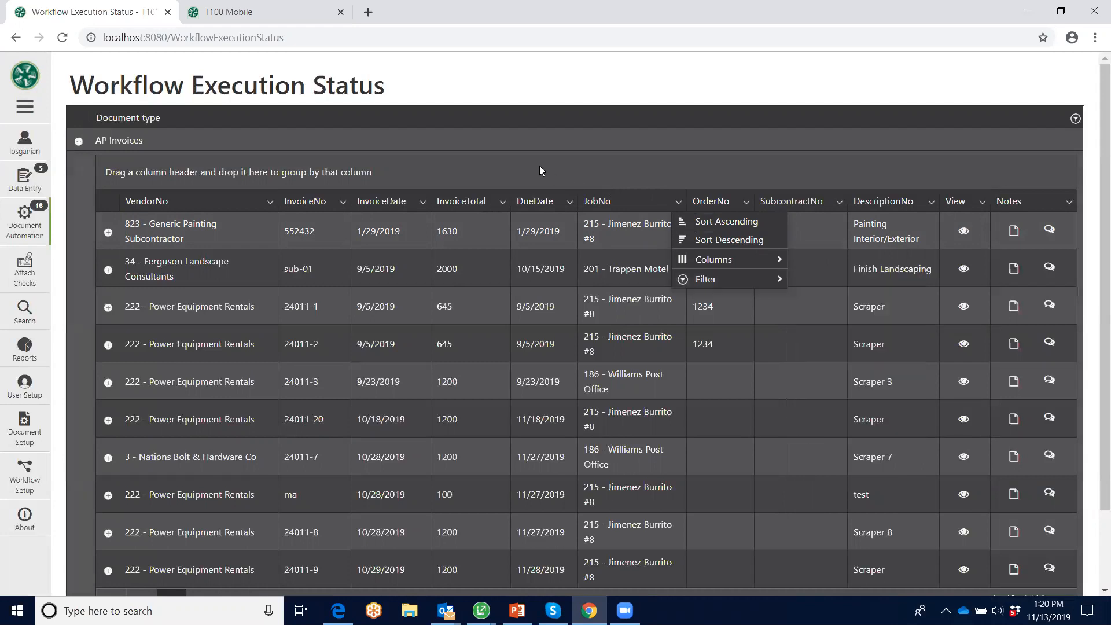
{"action": "left_click", "coordinate": [492, 140]}
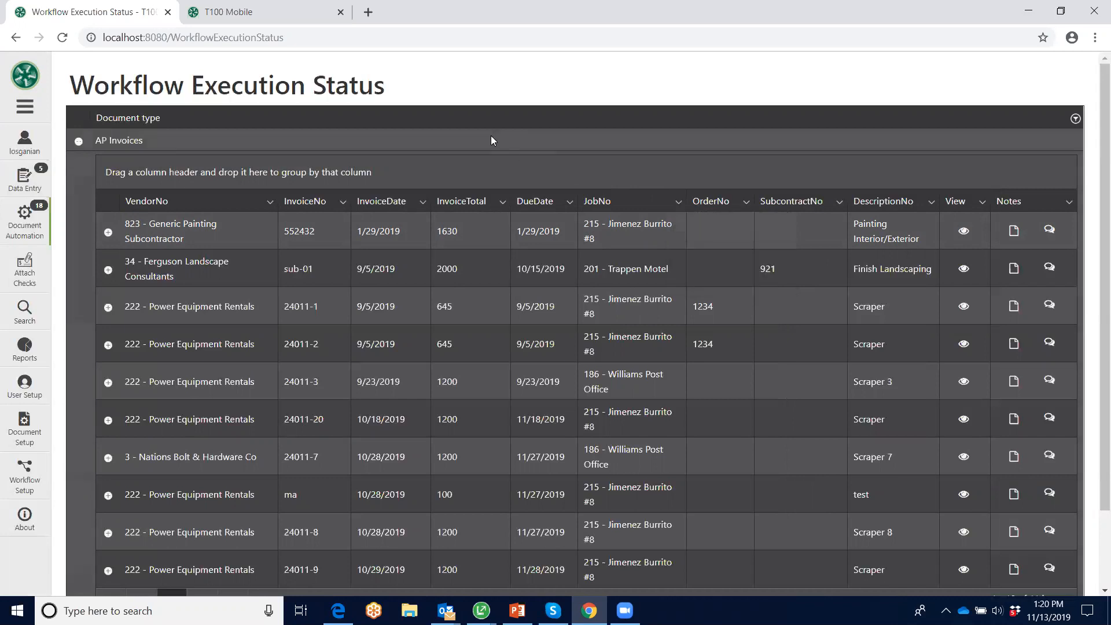
Step: Group the AP invoices by VendorNo and, within each vendor, by JobNo
{"action": "left_click_drag", "start_coordinate": [188, 206], "coordinate": [175, 171]}
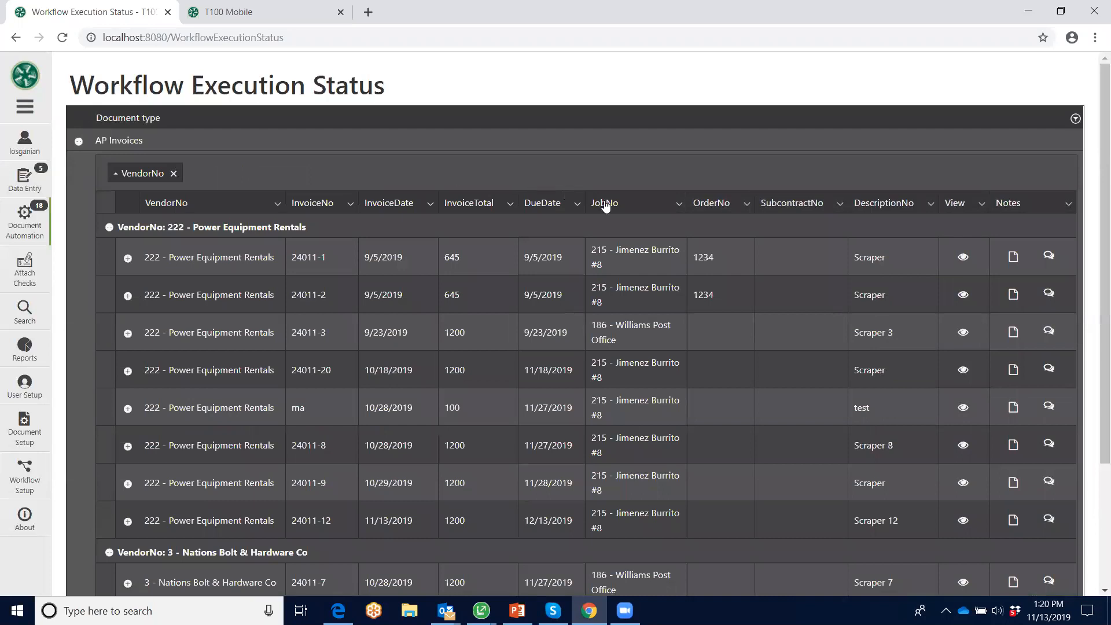
{"action": "left_click_drag", "start_coordinate": [607, 204], "coordinate": [316, 172]}
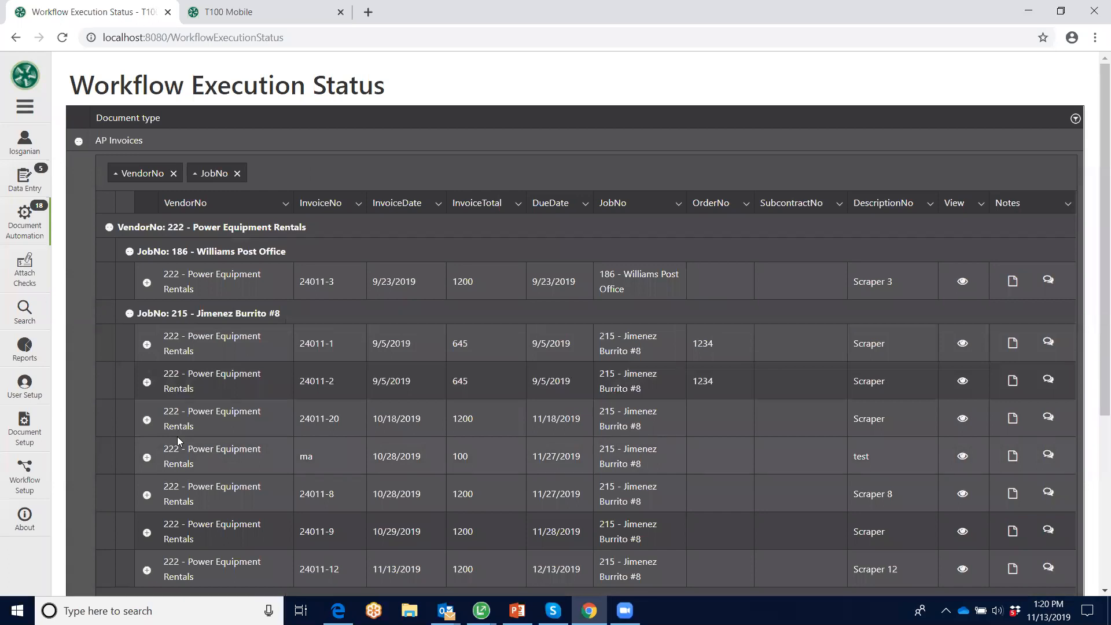
Step: Expand the workflow details of invoice 24011-3 for job 186, and view its document image before closing the viewer
{"action": "left_click", "coordinate": [147, 283]}
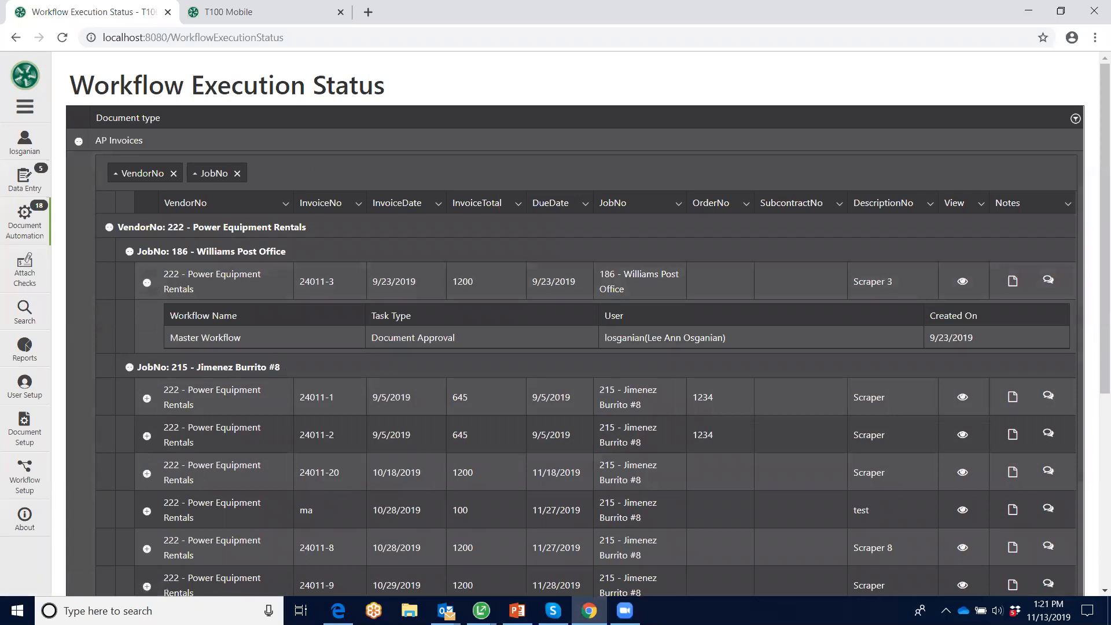
{"action": "left_click", "coordinate": [963, 281]}
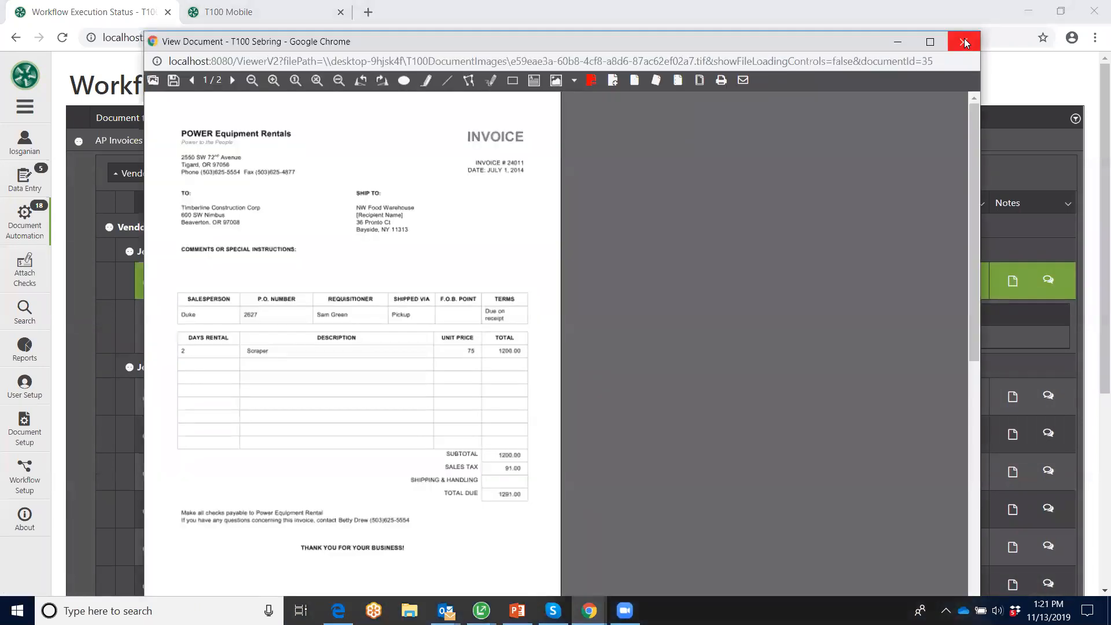
{"action": "left_click", "coordinate": [964, 38]}
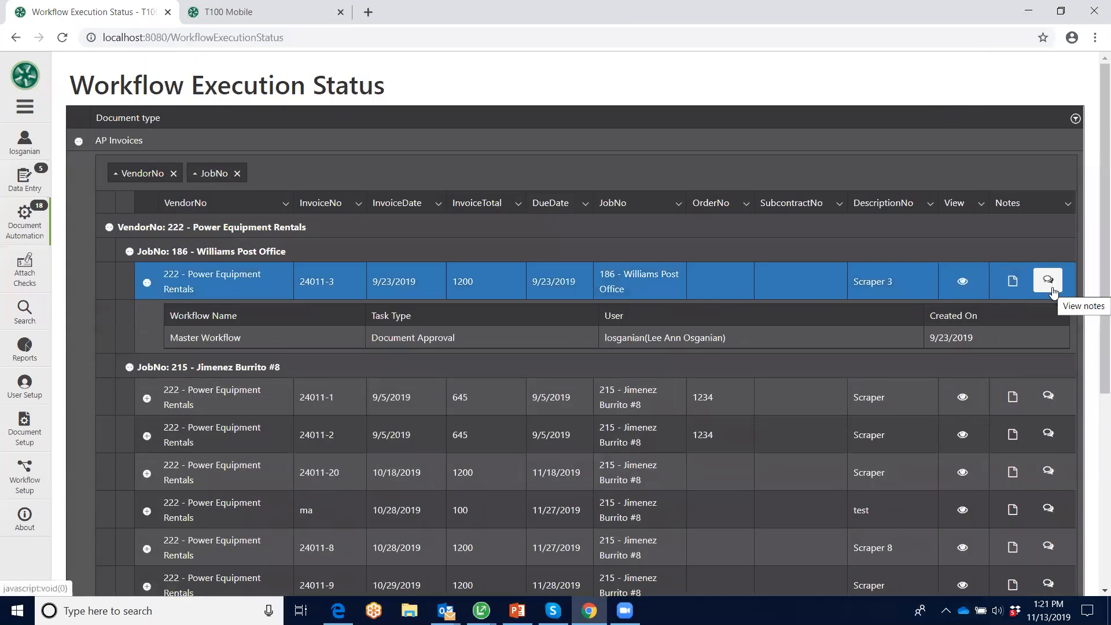
Step: Remove the JobNo and VendorNo groupings from the AP invoices list
{"action": "left_click", "coordinate": [237, 173]}
{"action": "left_click", "coordinate": [174, 173]}
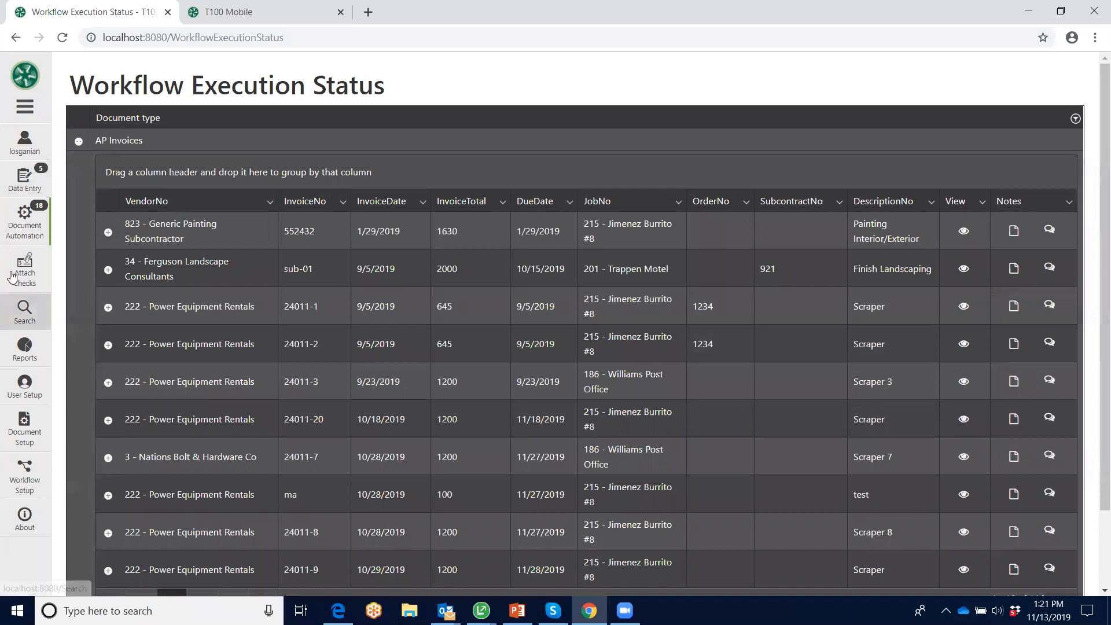
Step: Open the Workflow Task Queue and look over the document approval cards
{"action": "left_click", "coordinate": [25, 108]}
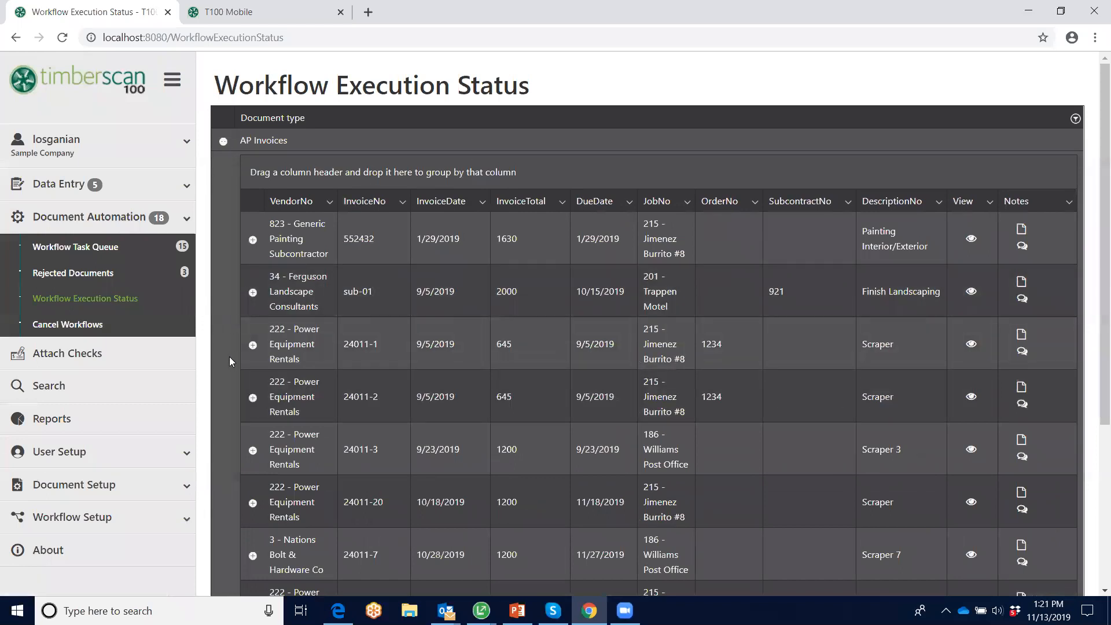
{"action": "left_click", "coordinate": [83, 248]}
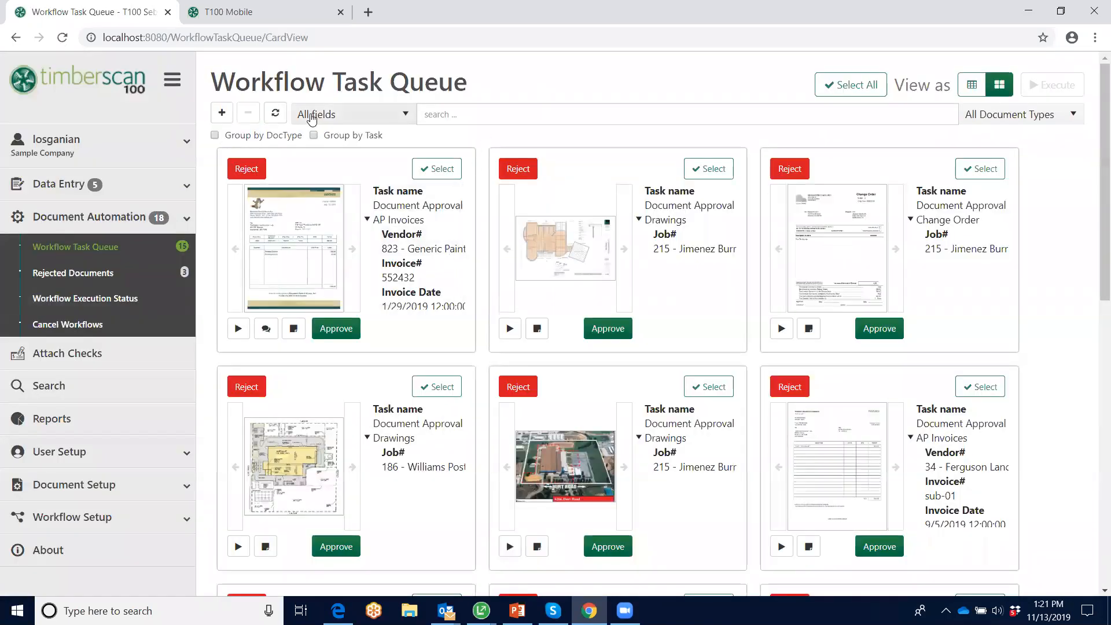
{"action": "left_click_drag", "start_coordinate": [1095, 101], "coordinate": [1094, 133]}
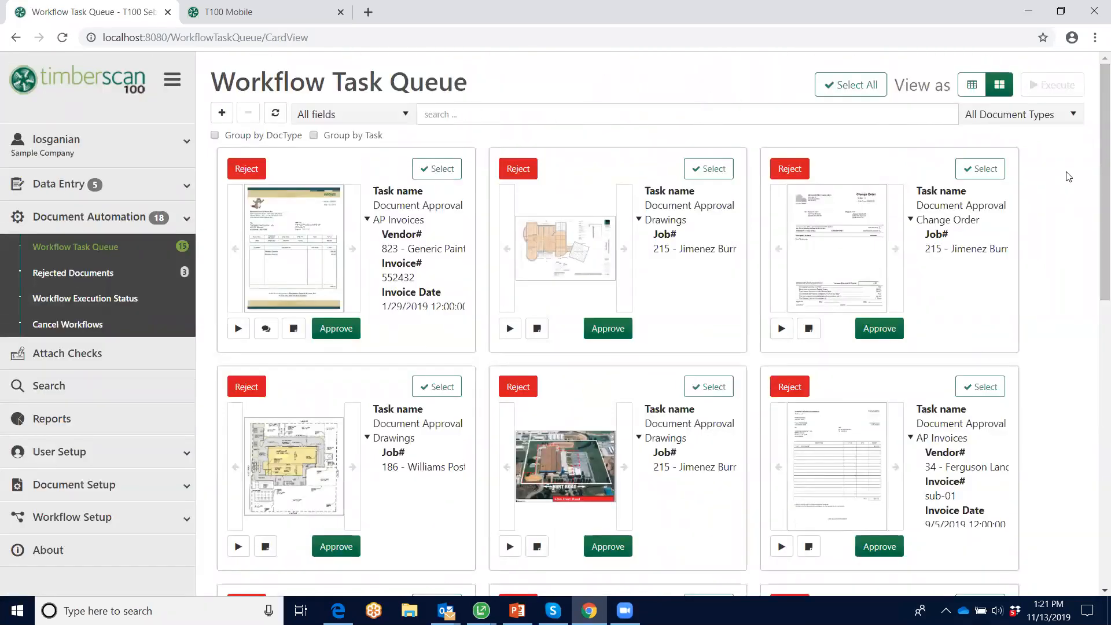
Step: Filter the task queue to Change Order documents and to Drawings, and return it to all document types
{"action": "left_click", "coordinate": [1035, 118]}
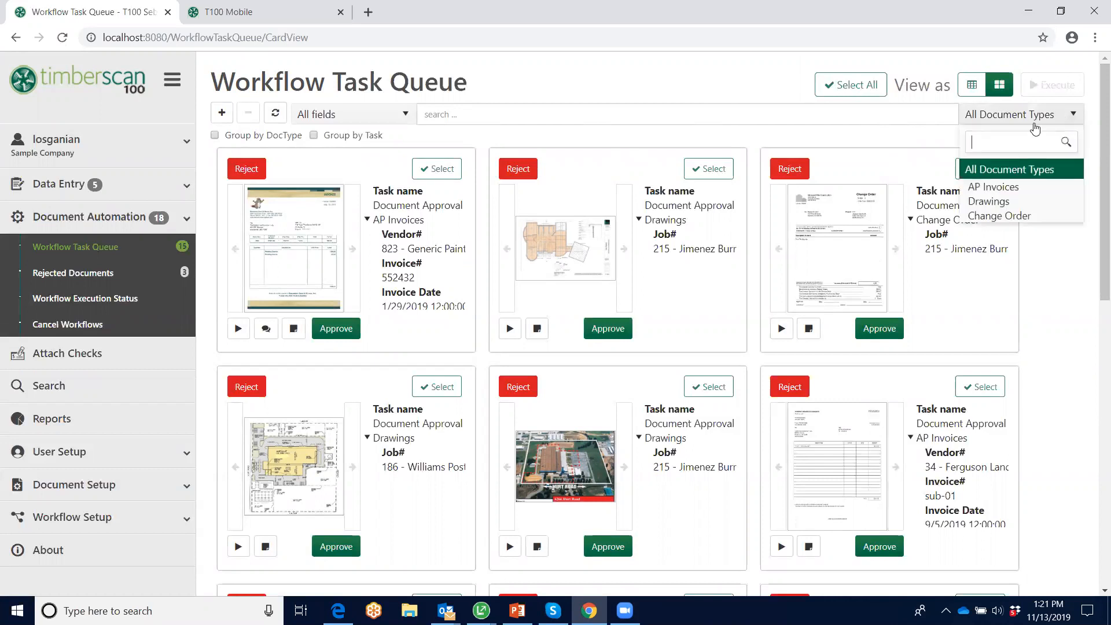
{"action": "left_click", "coordinate": [997, 216]}
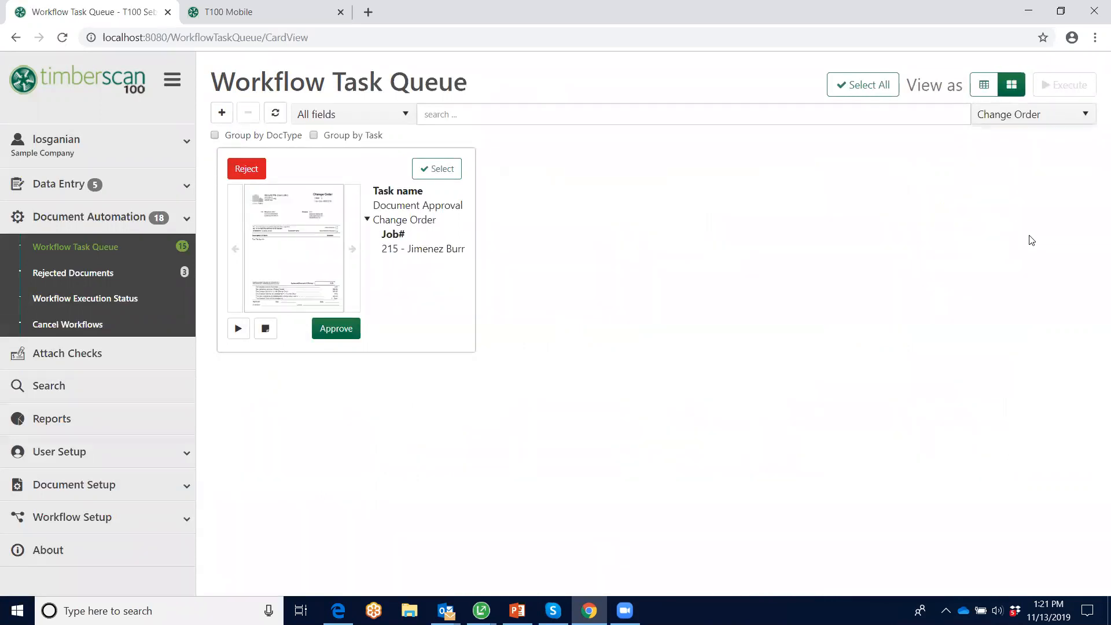
{"action": "left_click", "coordinate": [1084, 114]}
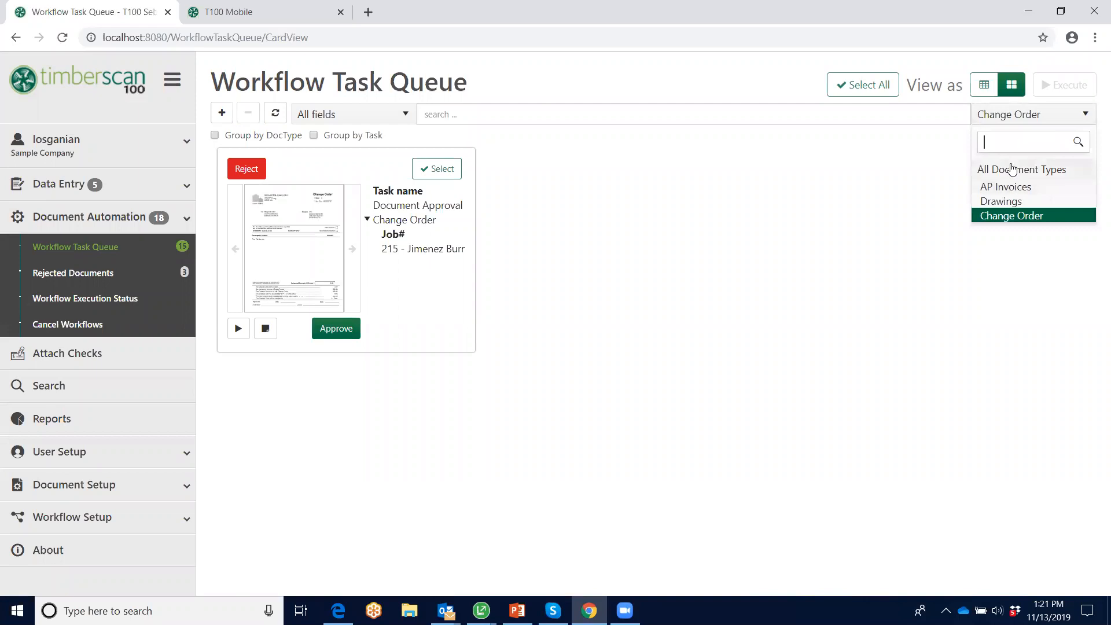
{"action": "left_click", "coordinate": [1004, 202]}
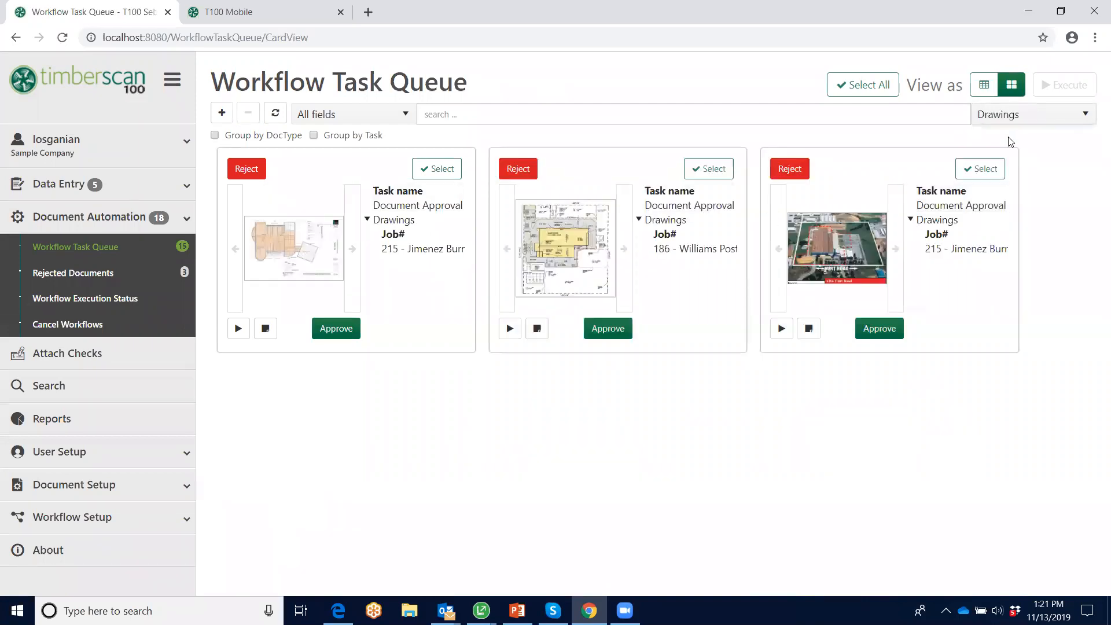
{"action": "left_click", "coordinate": [1084, 114]}
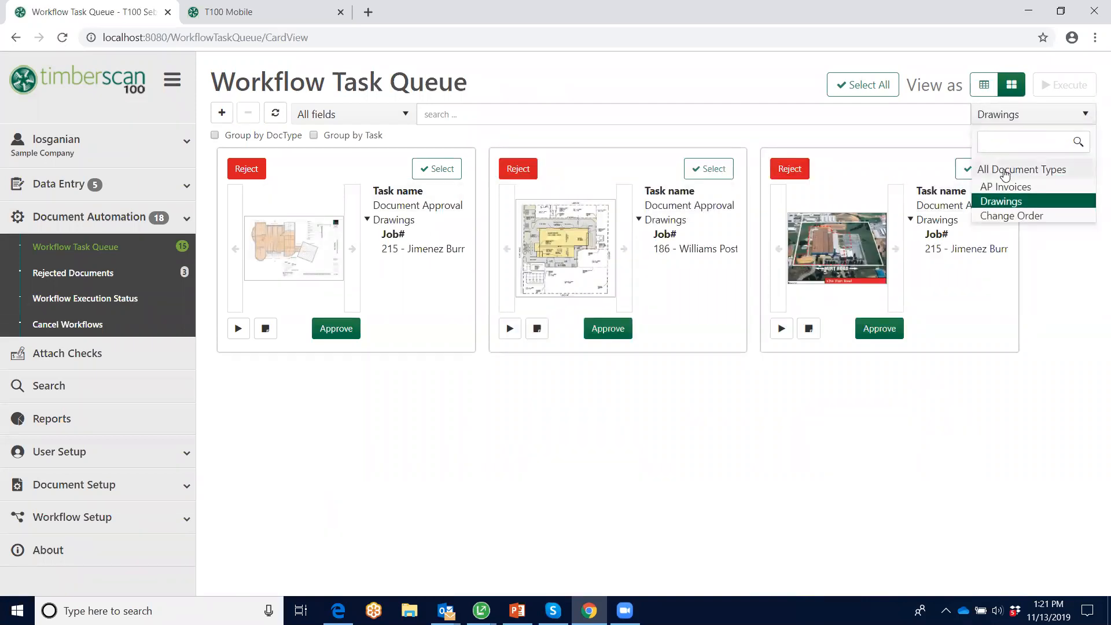
{"action": "left_click", "coordinate": [1005, 170]}
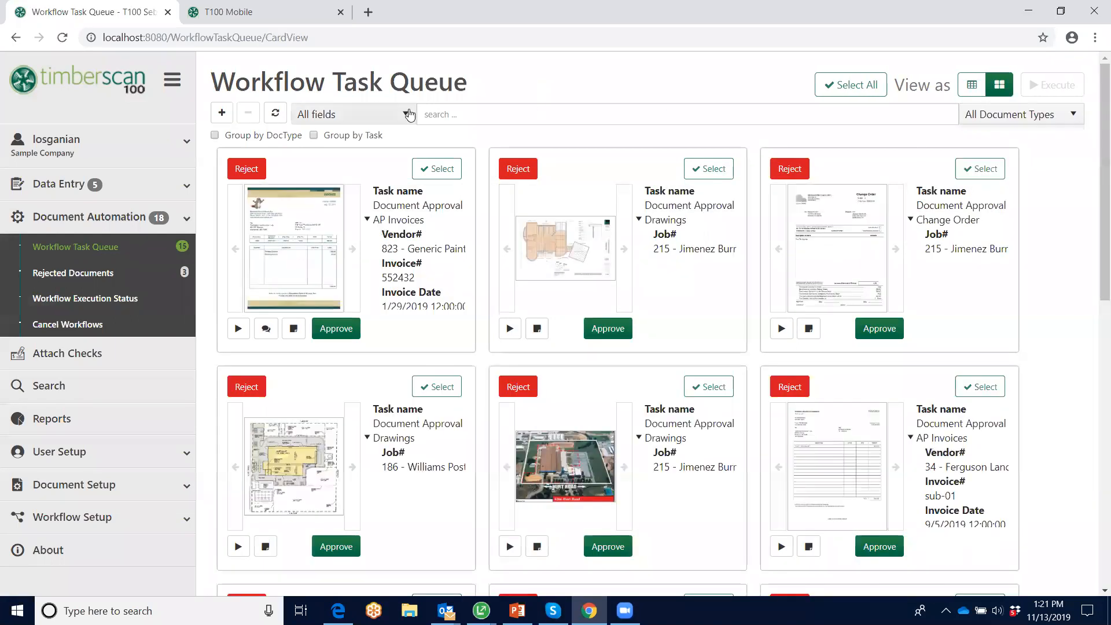
Step: Search the task queue by Job# for 215
{"action": "left_click", "coordinate": [406, 117]}
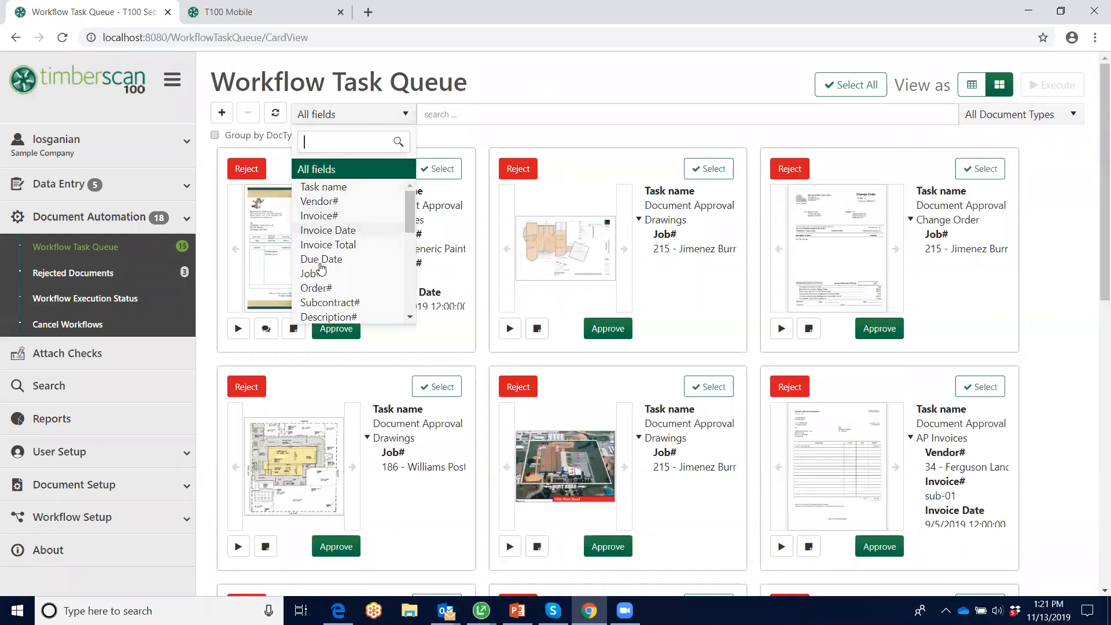
{"action": "left_click", "coordinate": [346, 273]}
{"action": "left_click", "coordinate": [469, 117]}
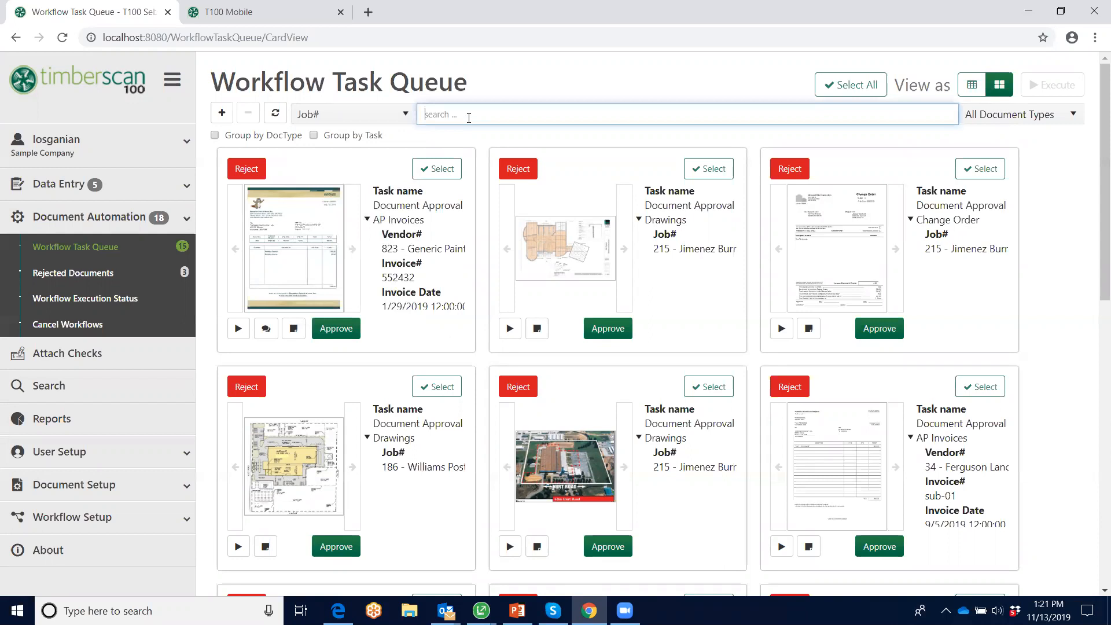
{"action": "type", "text": "214"}
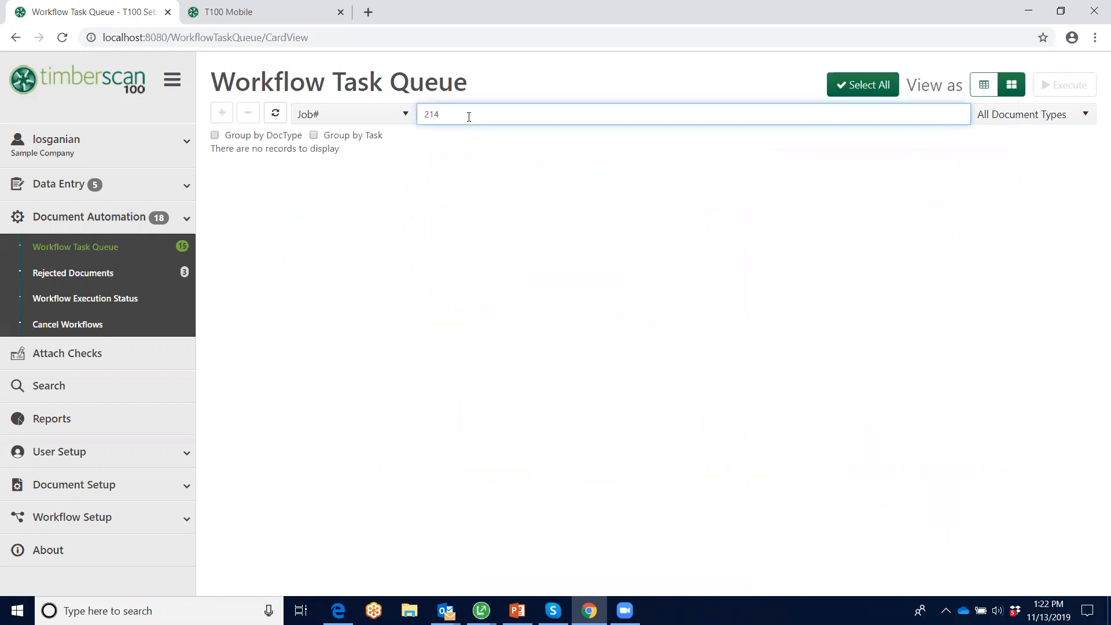
{"action": "key", "text": "BackSpace"}
{"action": "type", "text": "5"}
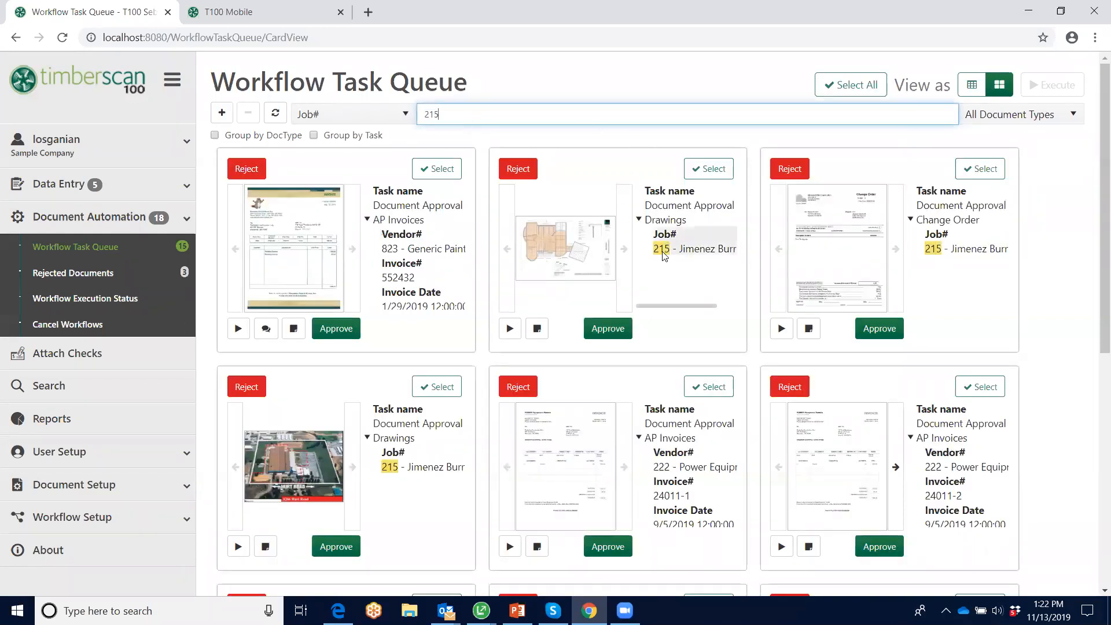
Step: Clear the job search text and set the search scope back to all fields
{"action": "left_click_drag", "start_coordinate": [451, 109], "coordinate": [409, 110]}
{"action": "key", "text": "BackSpace"}
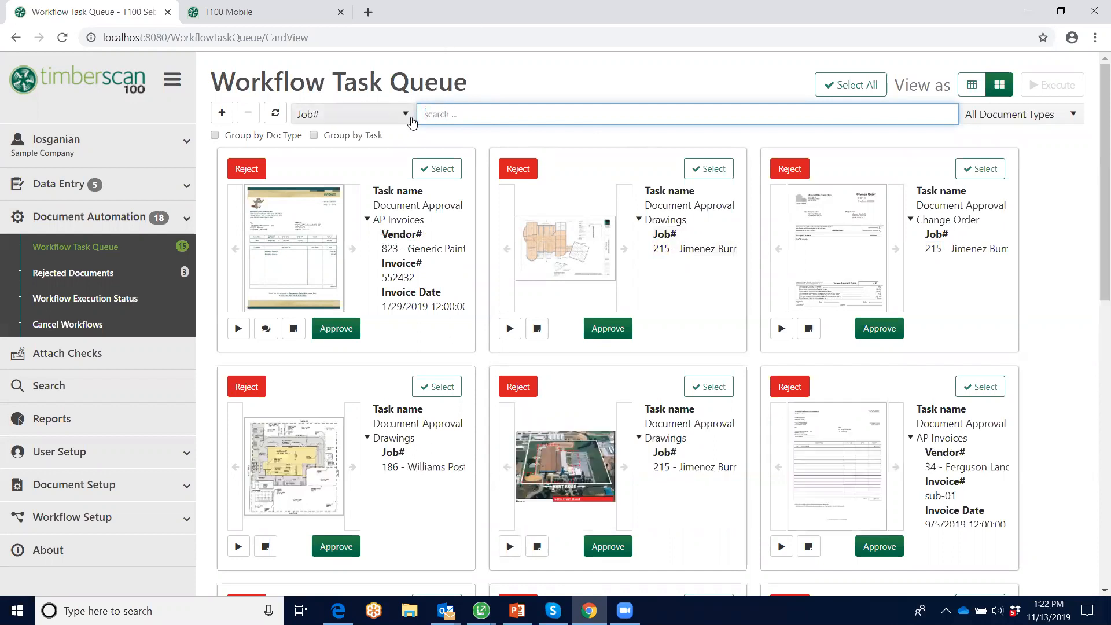
{"action": "left_click", "coordinate": [405, 114]}
{"action": "left_click", "coordinate": [319, 171]}
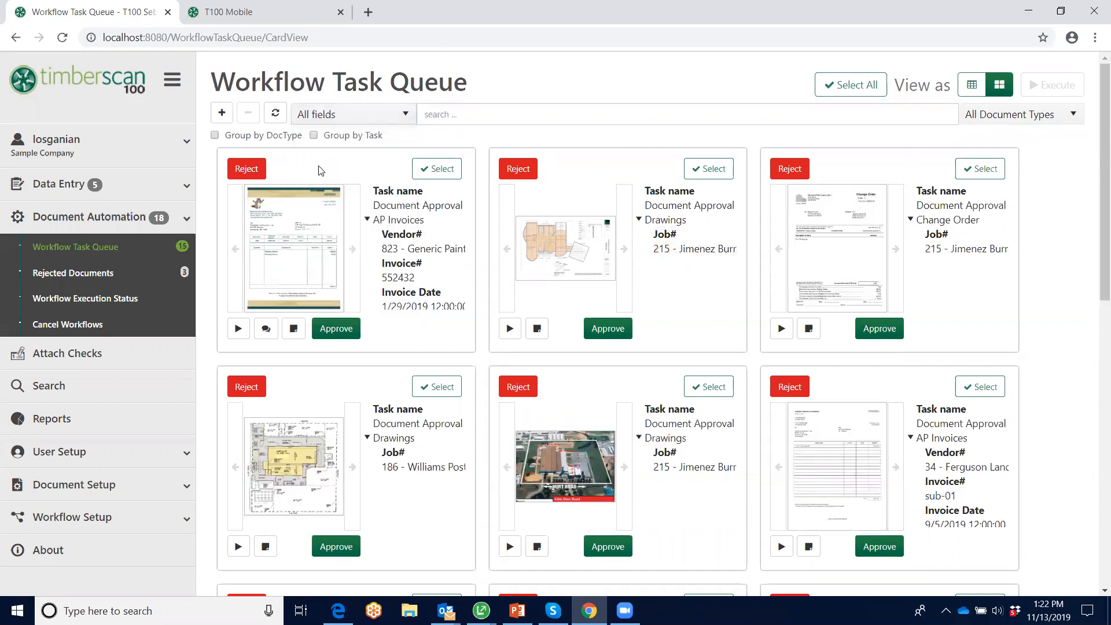
Step: Look through the card details of invoice 24011-12 at the end of the queue and expand its job costs
{"action": "left_click_drag", "start_coordinate": [1103, 136], "coordinate": [1103, 478]}
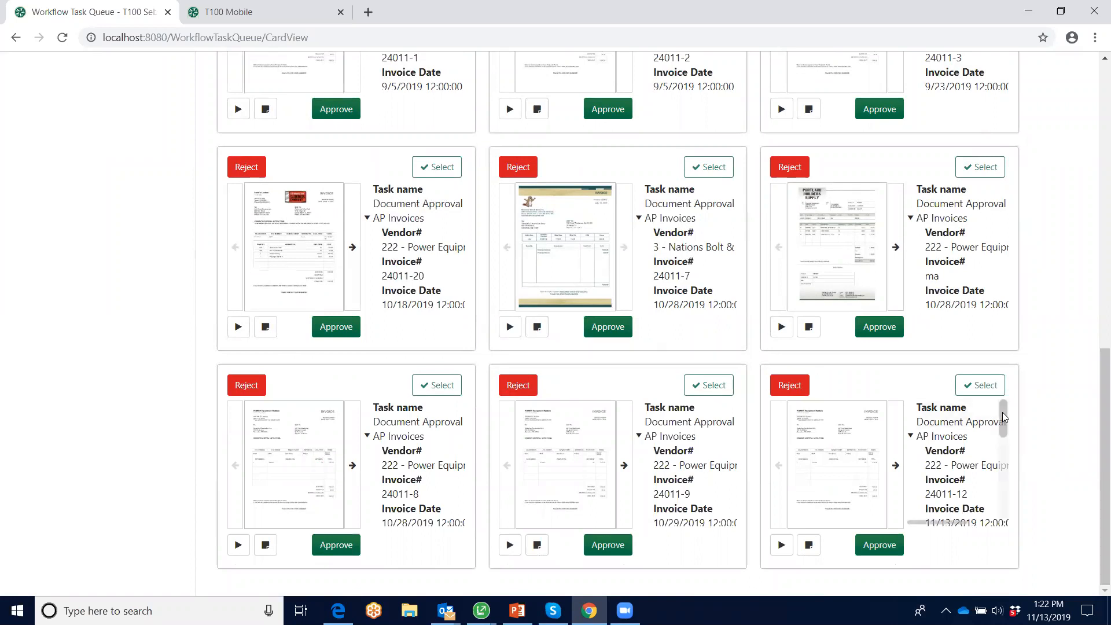
{"action": "left_click_drag", "start_coordinate": [1005, 413], "coordinate": [1003, 509]}
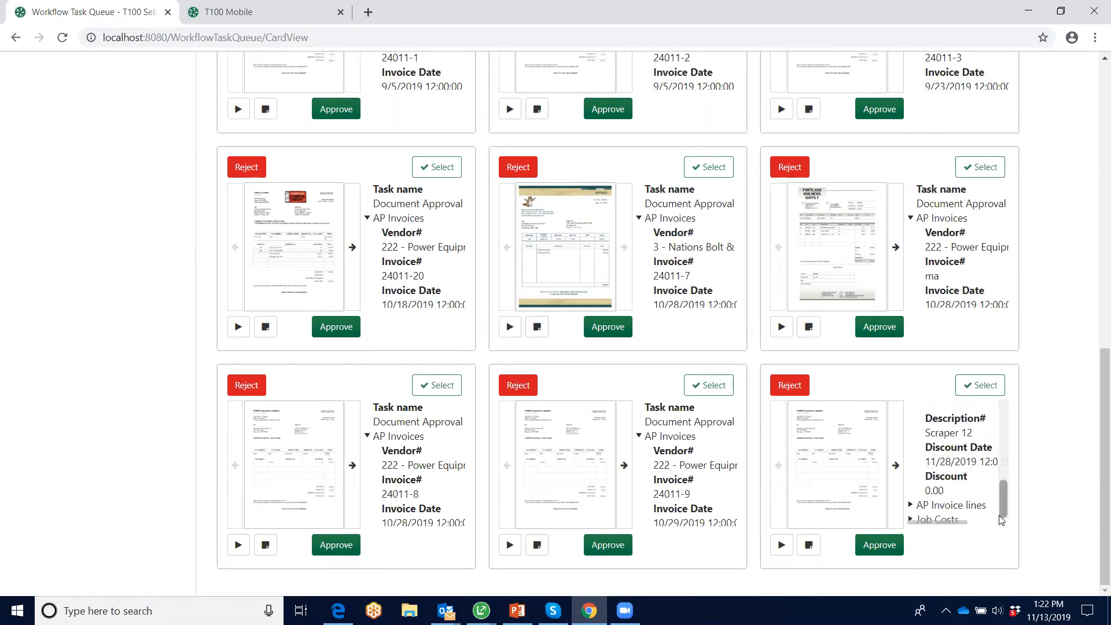
{"action": "left_click", "coordinate": [911, 519]}
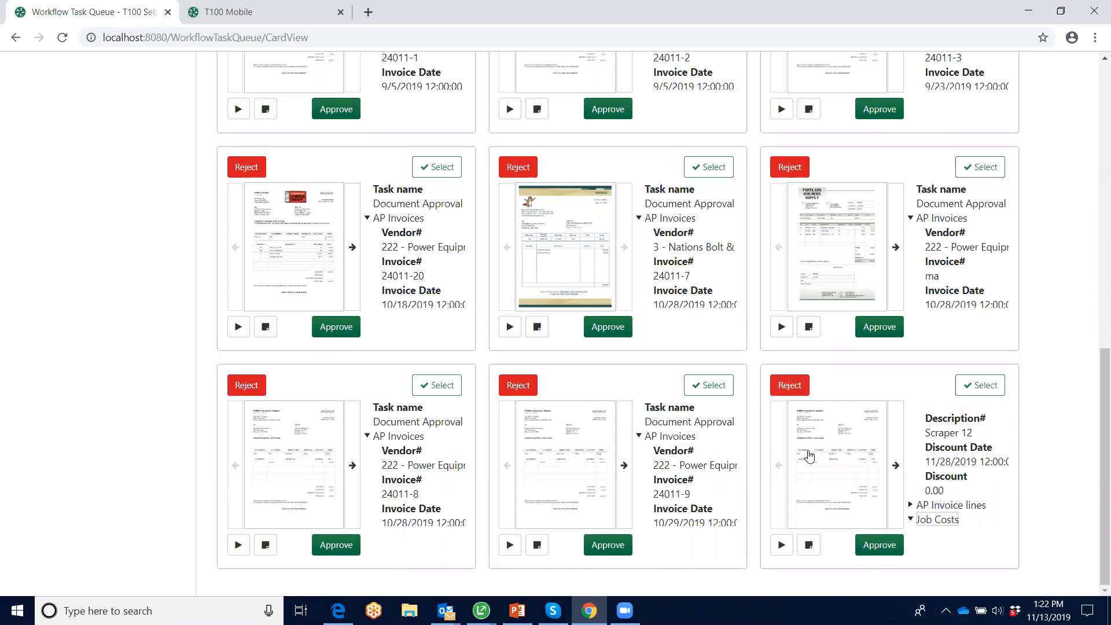
Step: Open the approval task for invoice 24011-12 and examine its enlarged document image and AP invoice lines
{"action": "left_click", "coordinate": [781, 546]}
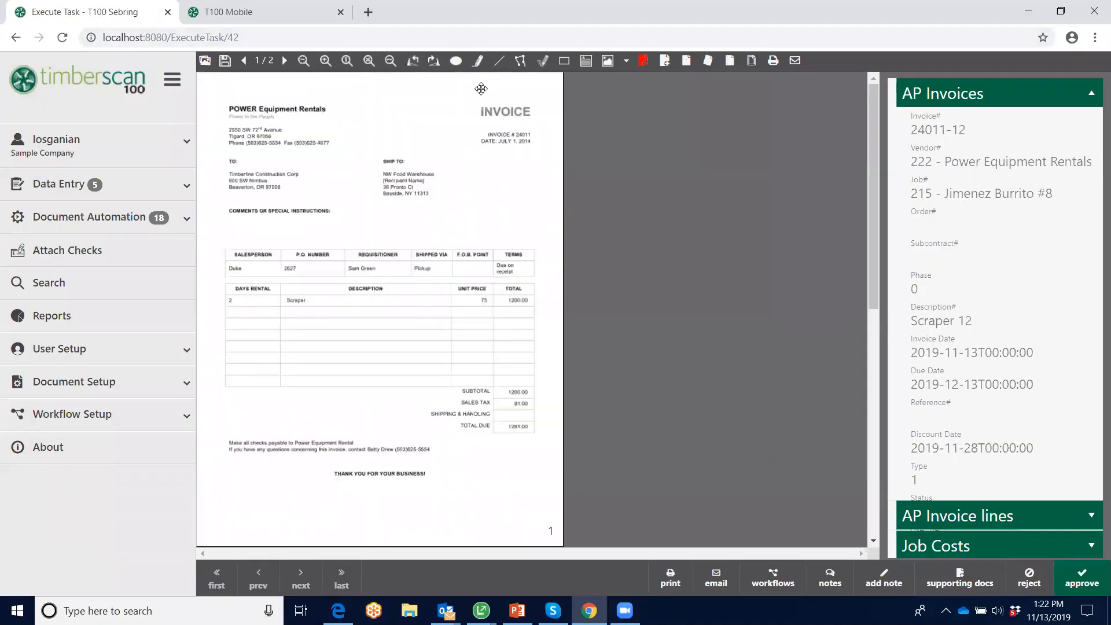
{"action": "left_click", "coordinate": [326, 61]}
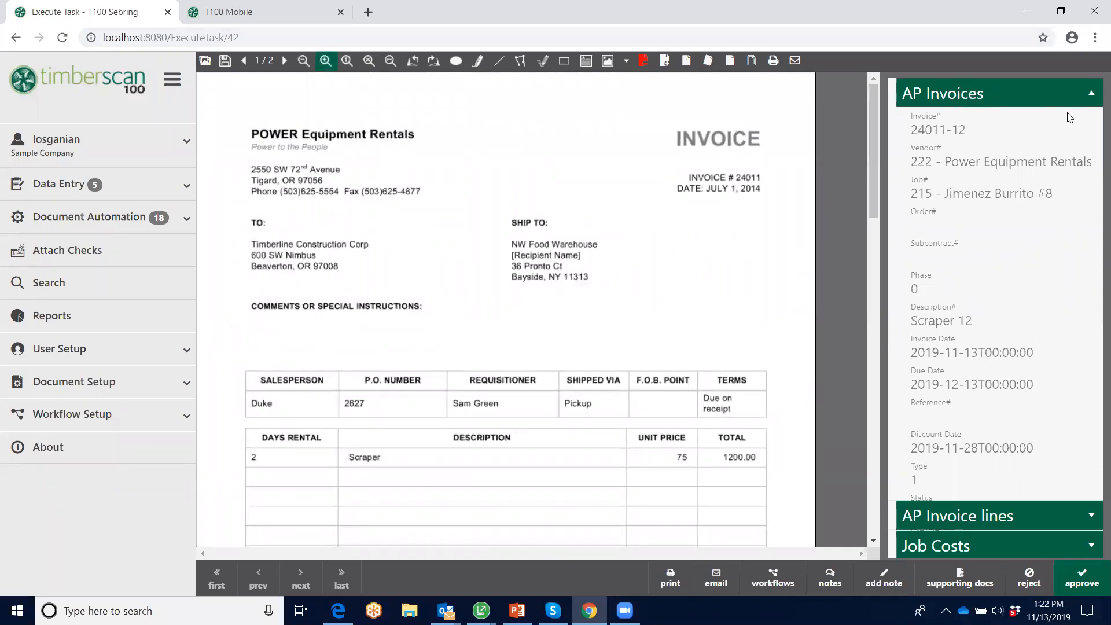
{"action": "left_click", "coordinate": [1093, 517]}
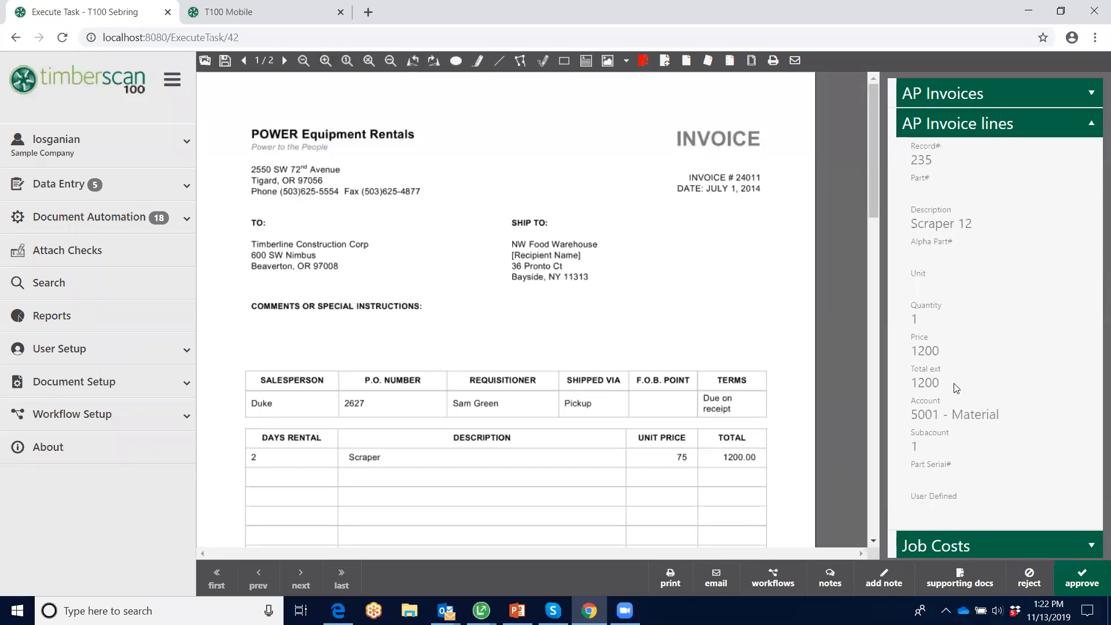
Step: In the job costs of invoice 24011-12, set the cost code to 1020 - Contingency and save it
{"action": "left_click", "coordinate": [1090, 548]}
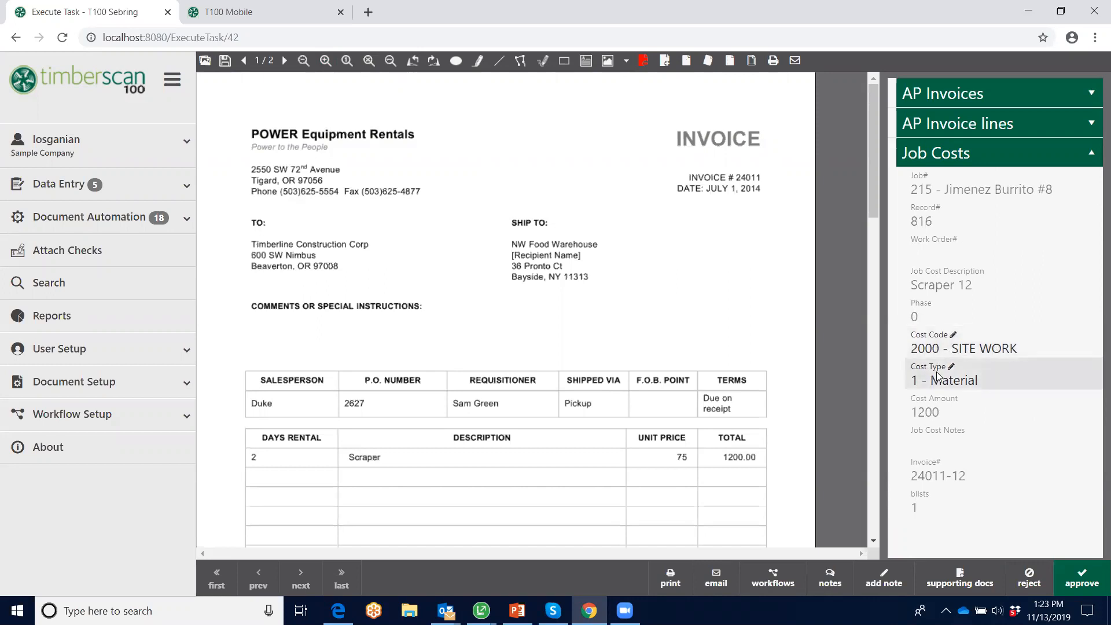
{"action": "left_click", "coordinate": [987, 350]}
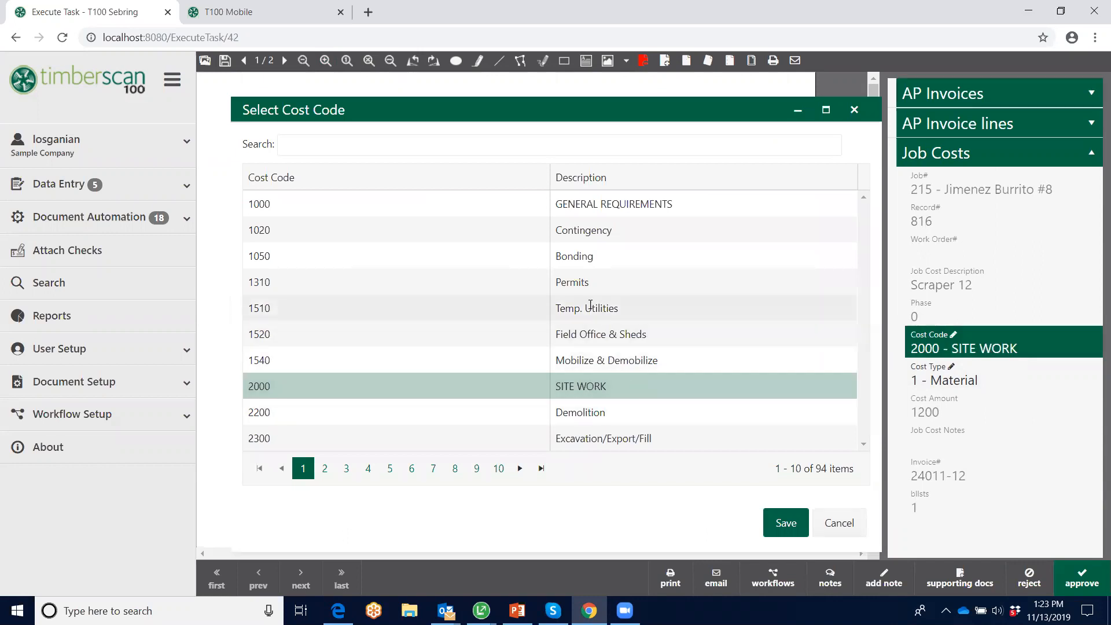
{"action": "left_click", "coordinate": [587, 232]}
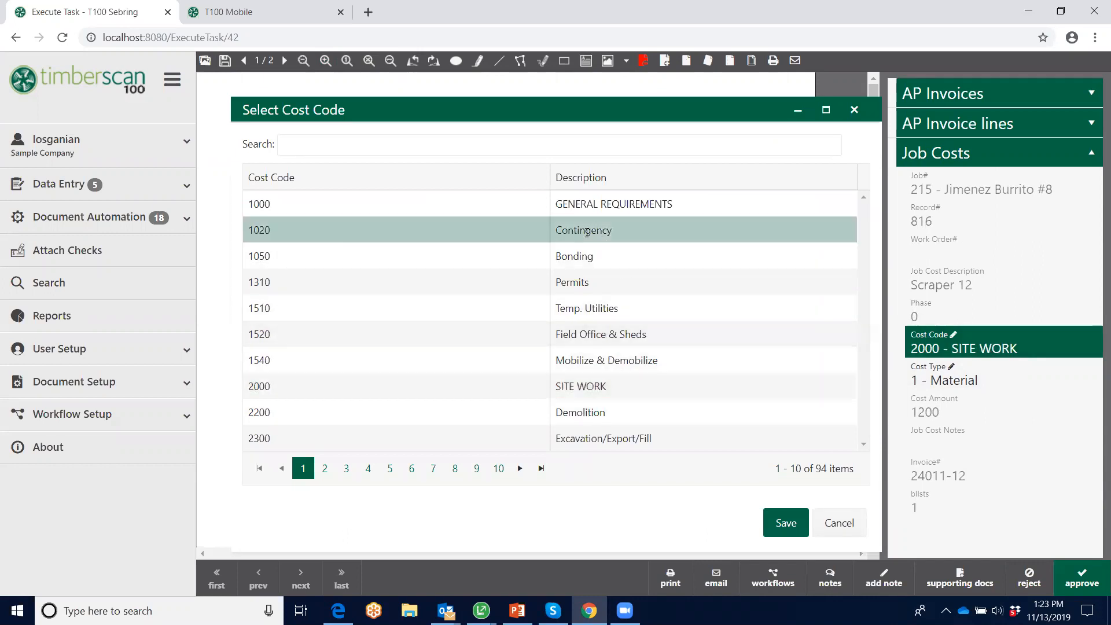
{"action": "left_click", "coordinate": [786, 524]}
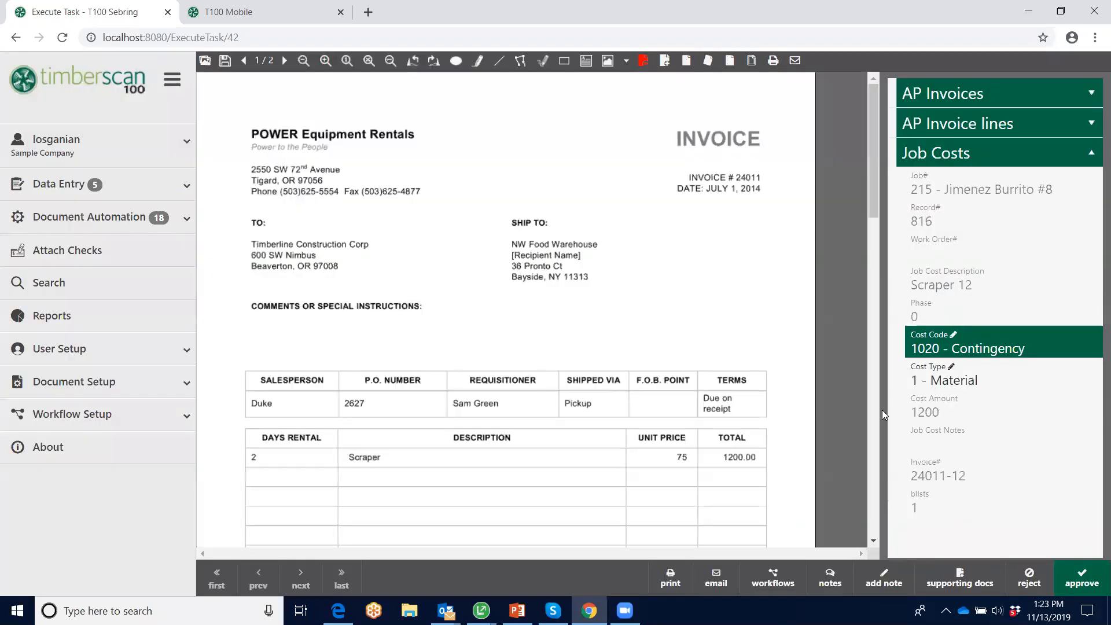
Step: Switch to Sage 100 Contractor, check the cost code in the payable invoice's job costs, and return to TimberScan 100
{"action": "mouse_move", "coordinate": [482, 608]}
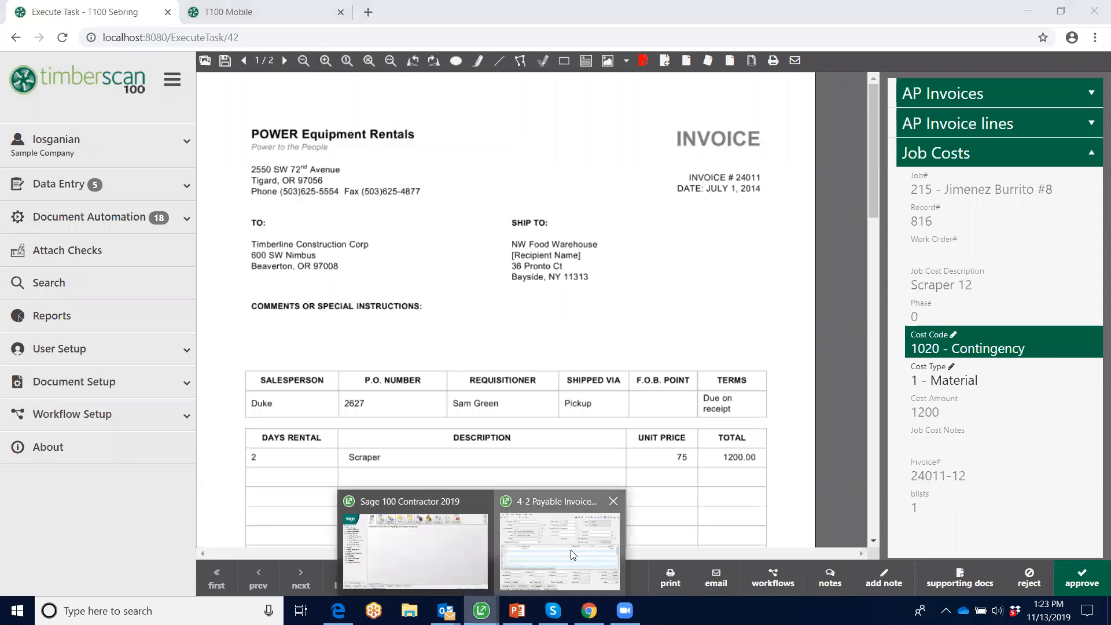
{"action": "left_click", "coordinate": [571, 554]}
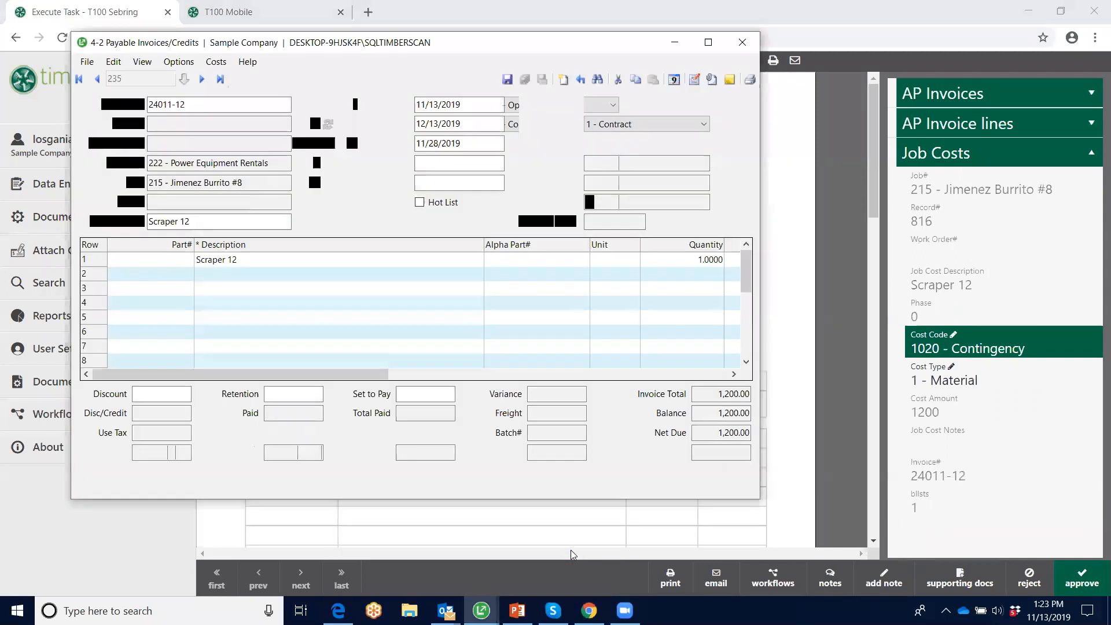
{"action": "left_click", "coordinate": [214, 62]}
{"action": "left_click", "coordinate": [238, 75]}
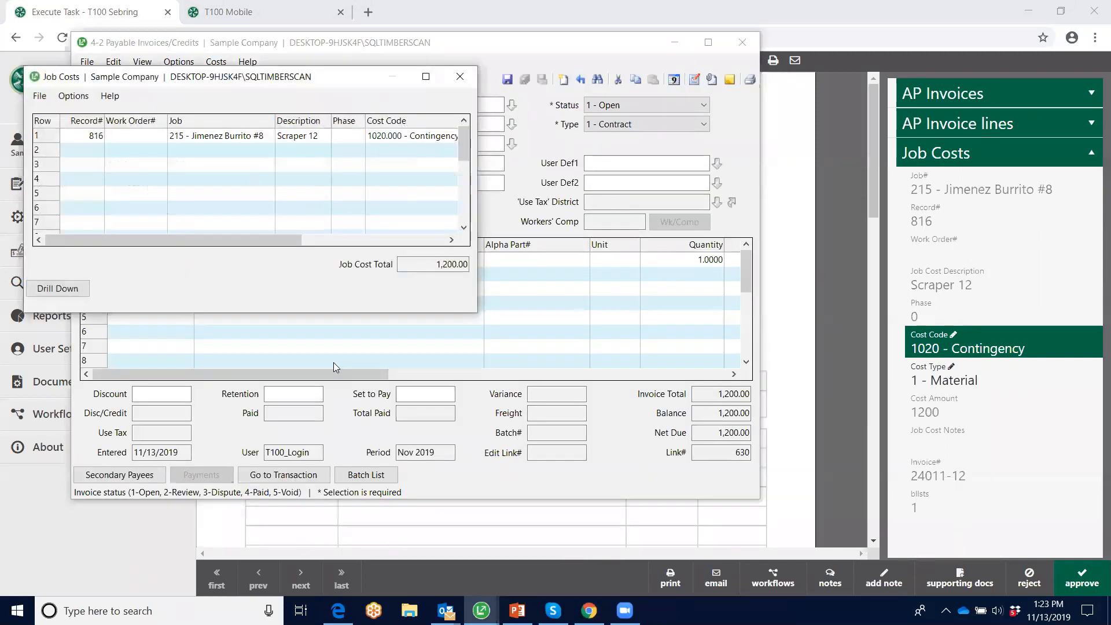
{"action": "left_click_drag", "start_coordinate": [230, 243], "coordinate": [297, 167]}
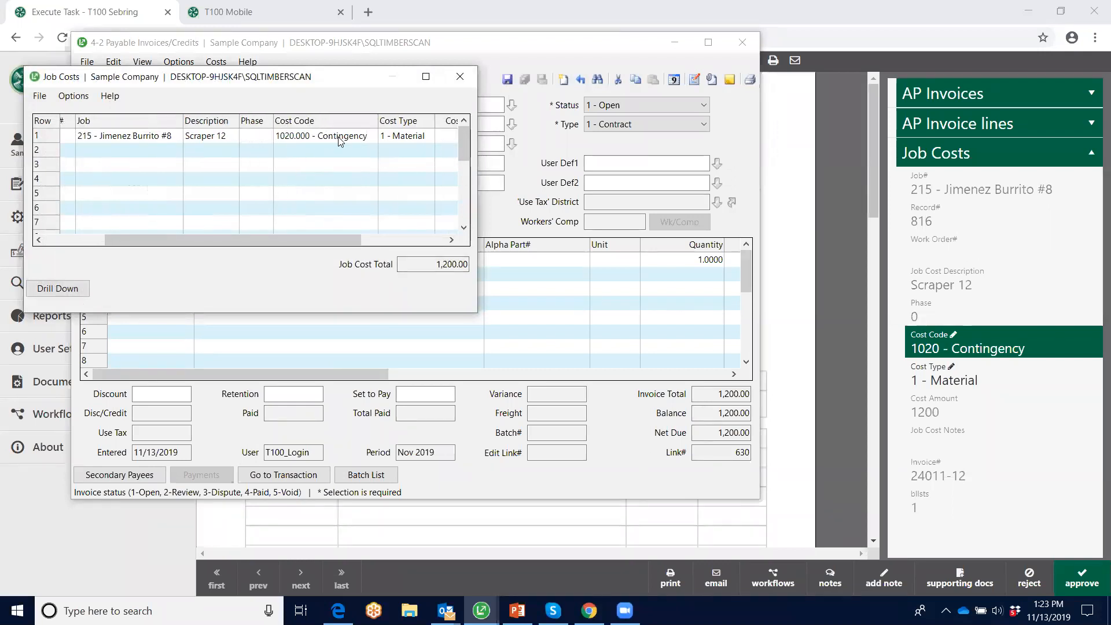
{"action": "left_click", "coordinate": [460, 76]}
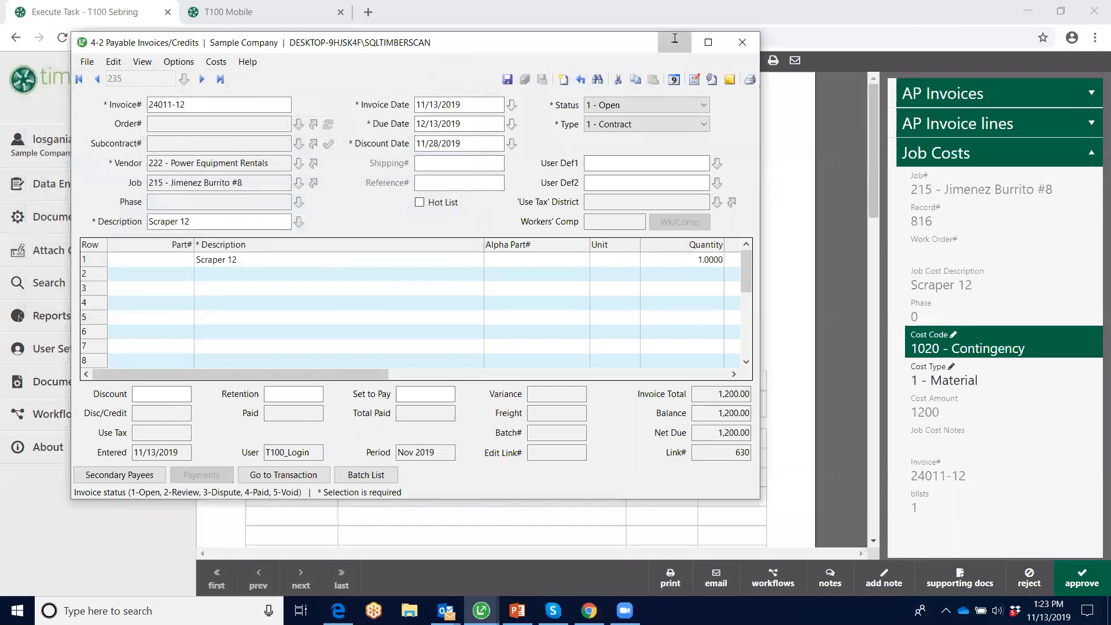
{"action": "left_click", "coordinate": [675, 38]}
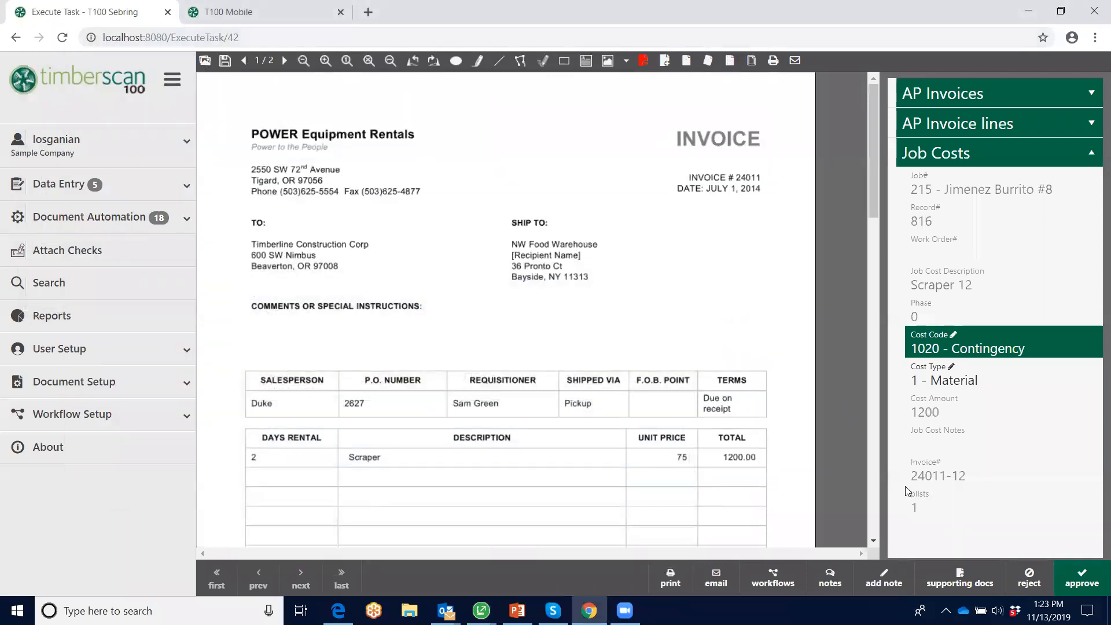
Step: Review the invoice's notes with the logs shown, and approve the invoice
{"action": "left_click", "coordinate": [835, 581]}
{"action": "left_click", "coordinate": [212, 118]}
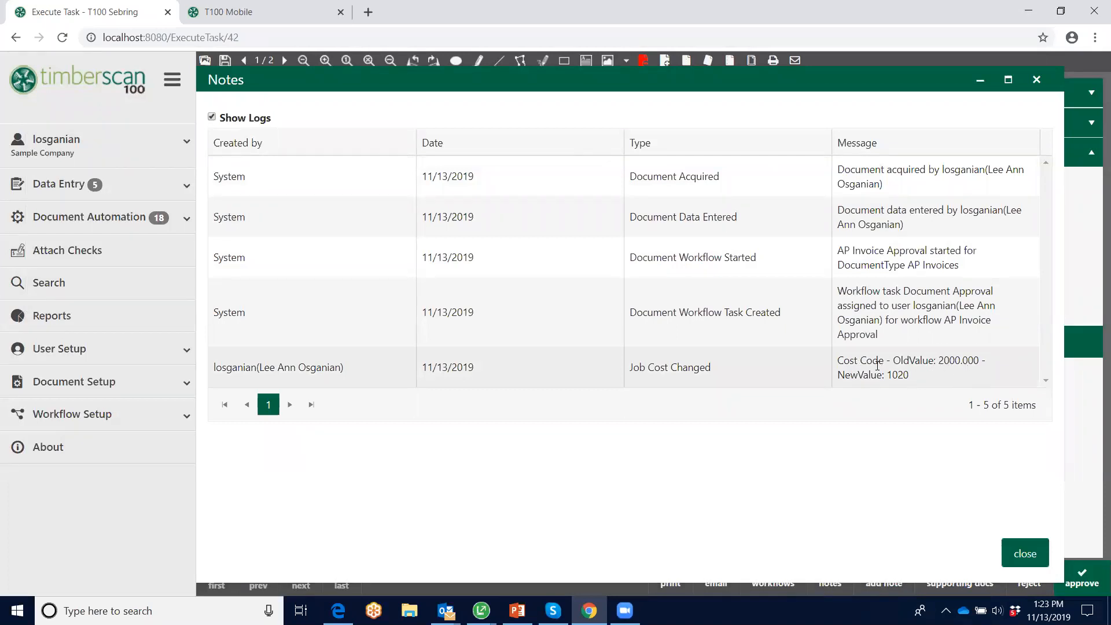
{"action": "left_click", "coordinate": [1036, 80]}
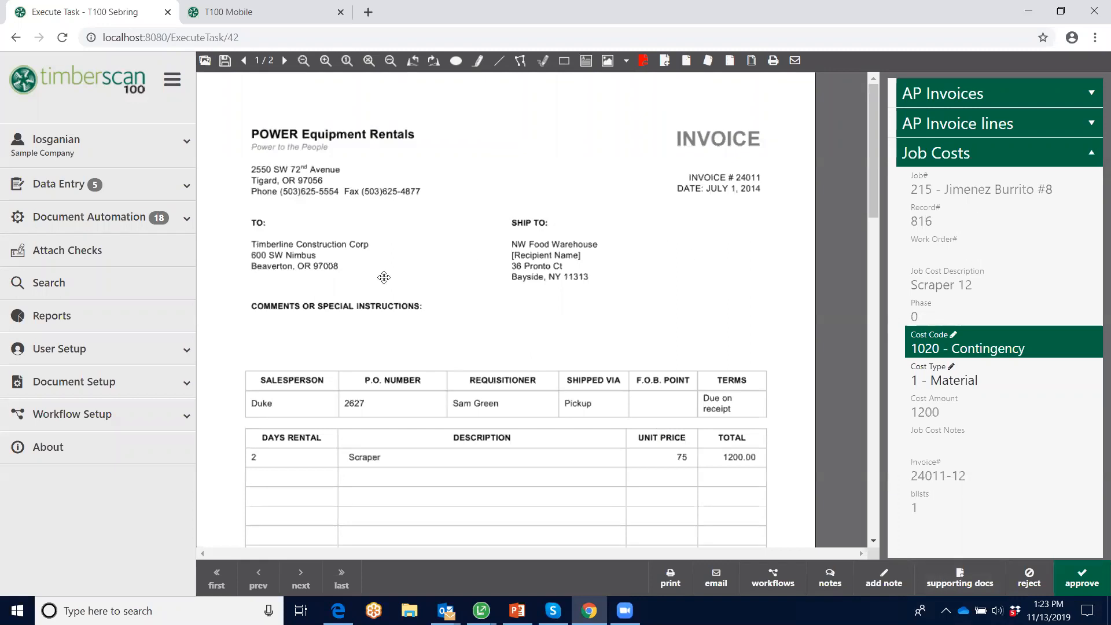
{"action": "left_click", "coordinate": [1084, 584]}
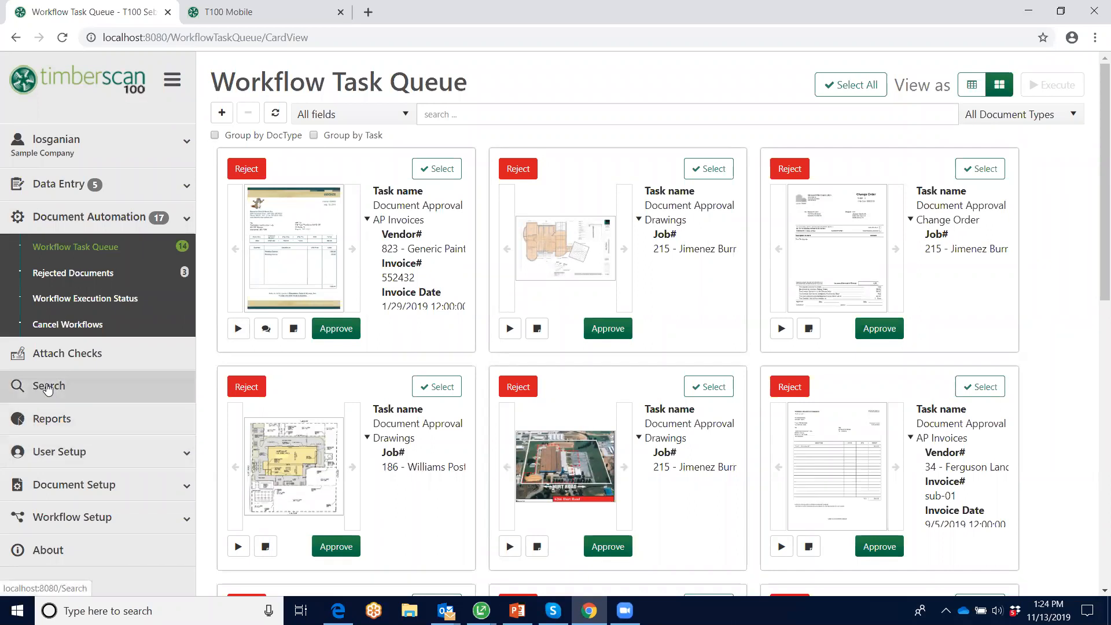
Step: Open the document search and set the category to AP and the document type to AP Invoices
{"action": "left_click", "coordinate": [48, 387]}
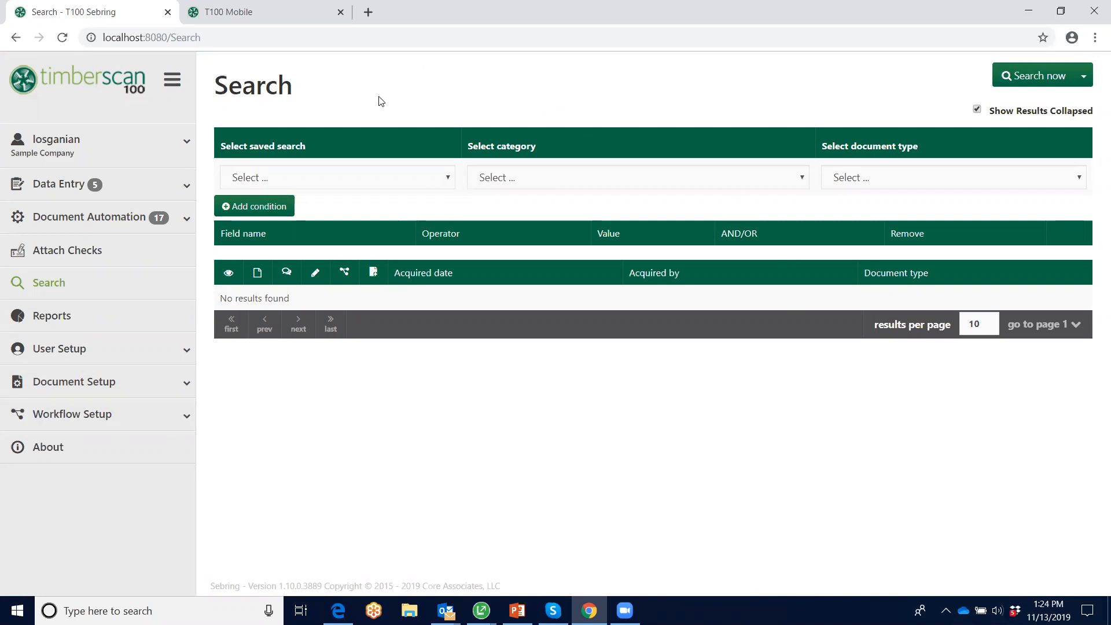
{"action": "left_click", "coordinate": [450, 180]}
{"action": "left_click", "coordinate": [415, 198]}
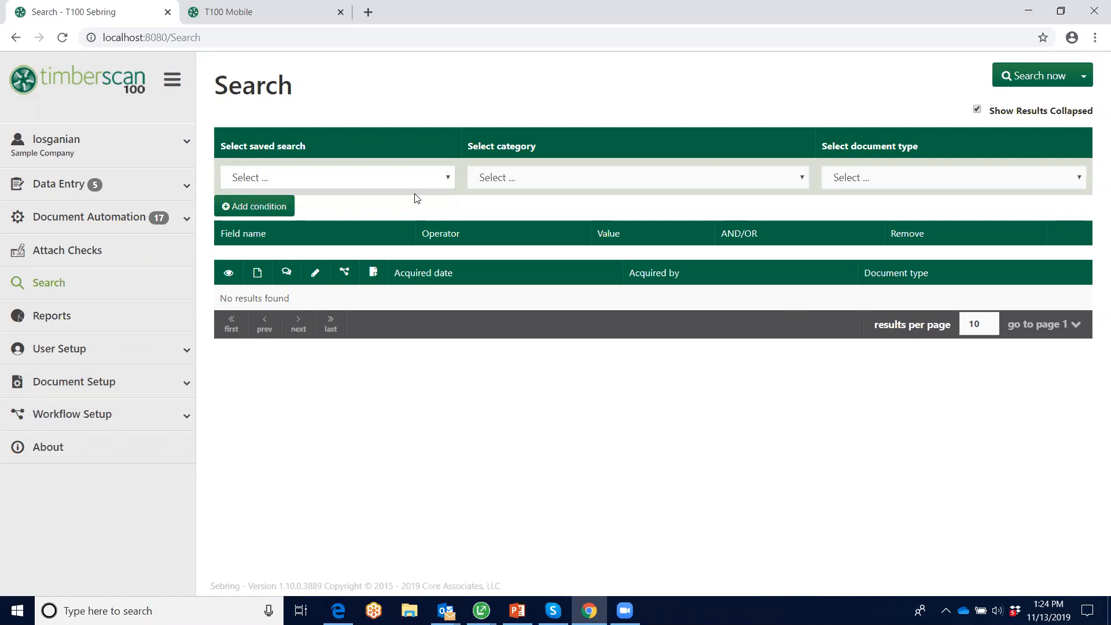
{"action": "left_click", "coordinate": [804, 182]}
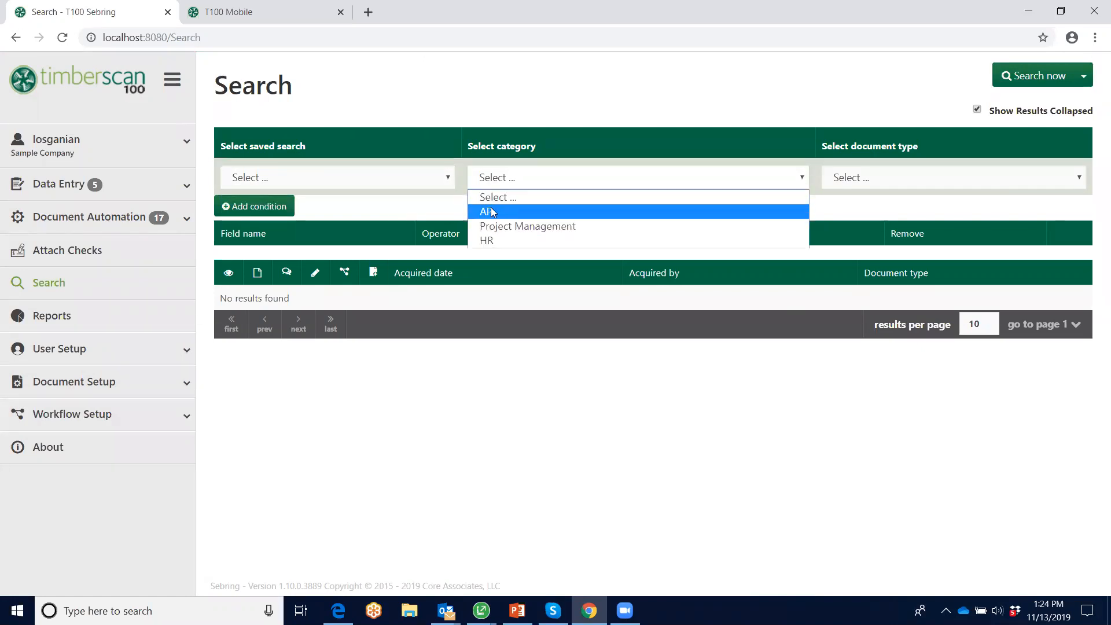
{"action": "left_click", "coordinate": [489, 212]}
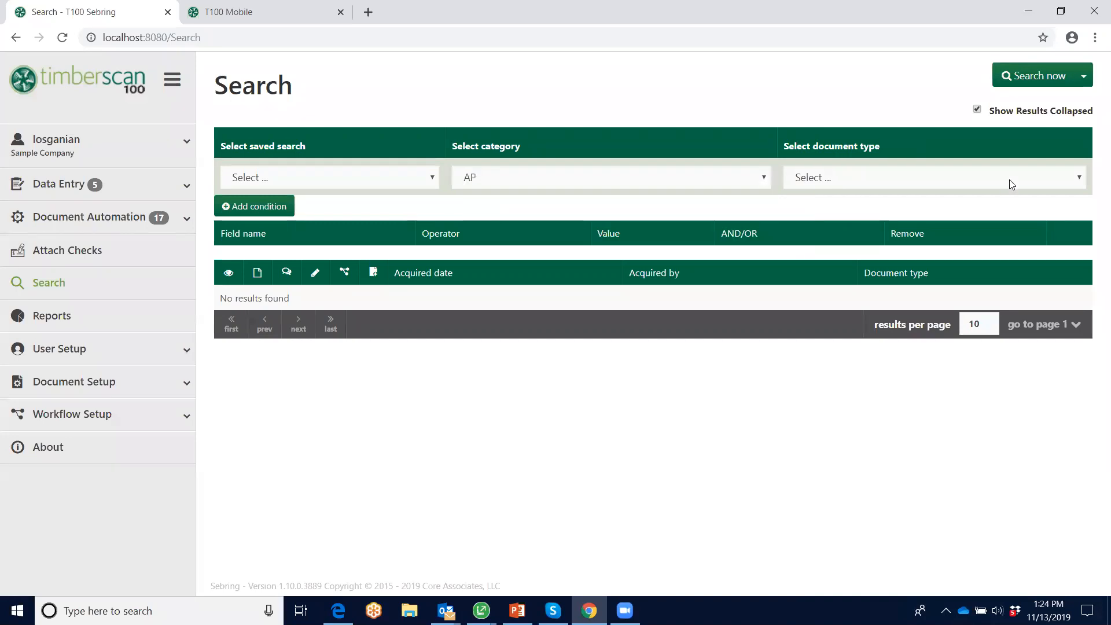
{"action": "left_click", "coordinate": [1080, 178]}
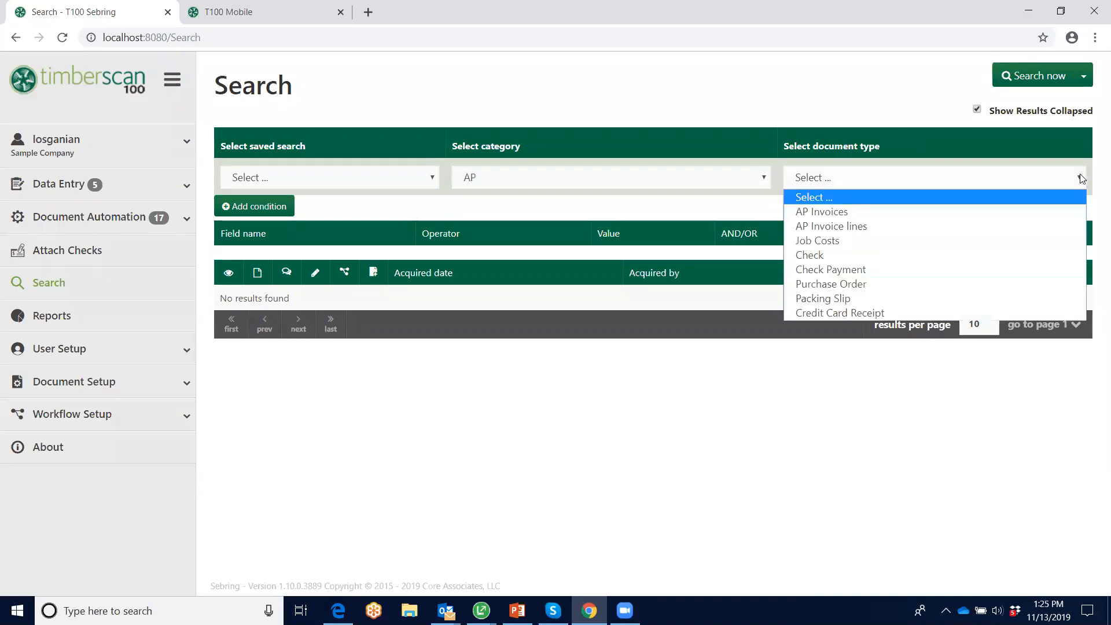
{"action": "left_click", "coordinate": [816, 213]}
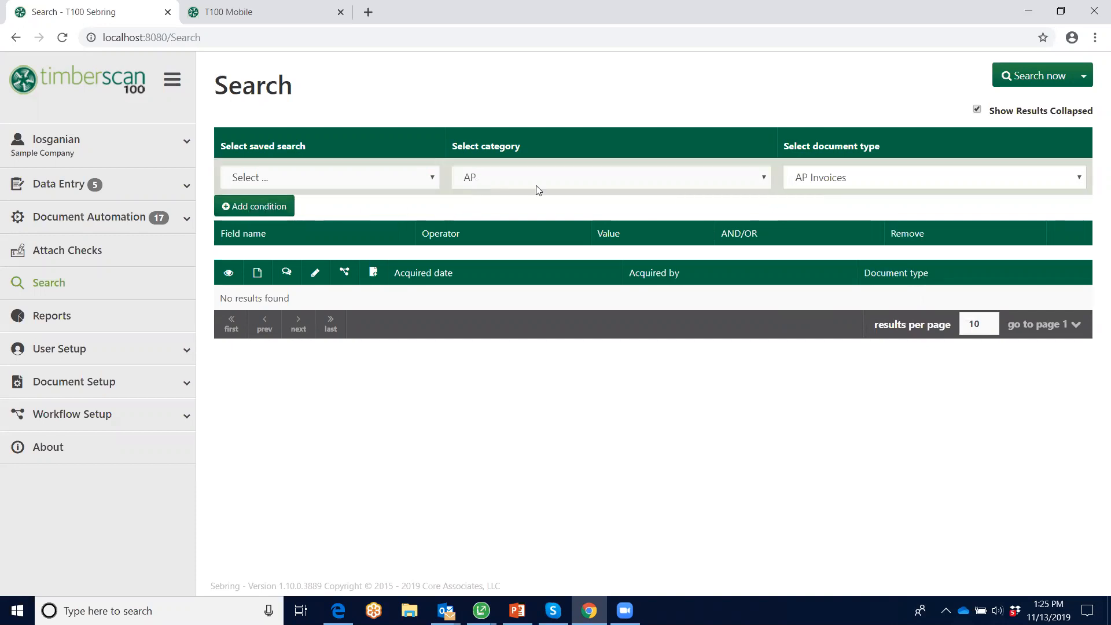
Step: Add the search condition Job# = 215 and run the search
{"action": "left_click", "coordinate": [241, 209]}
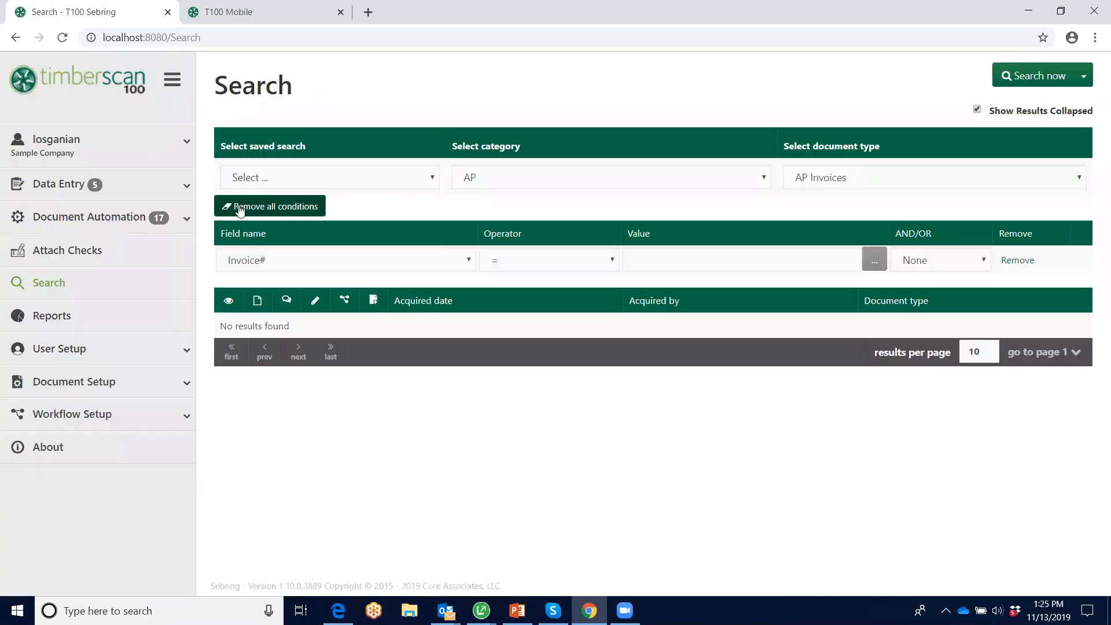
{"action": "left_click", "coordinate": [414, 261]}
{"action": "left_click", "coordinate": [242, 323]}
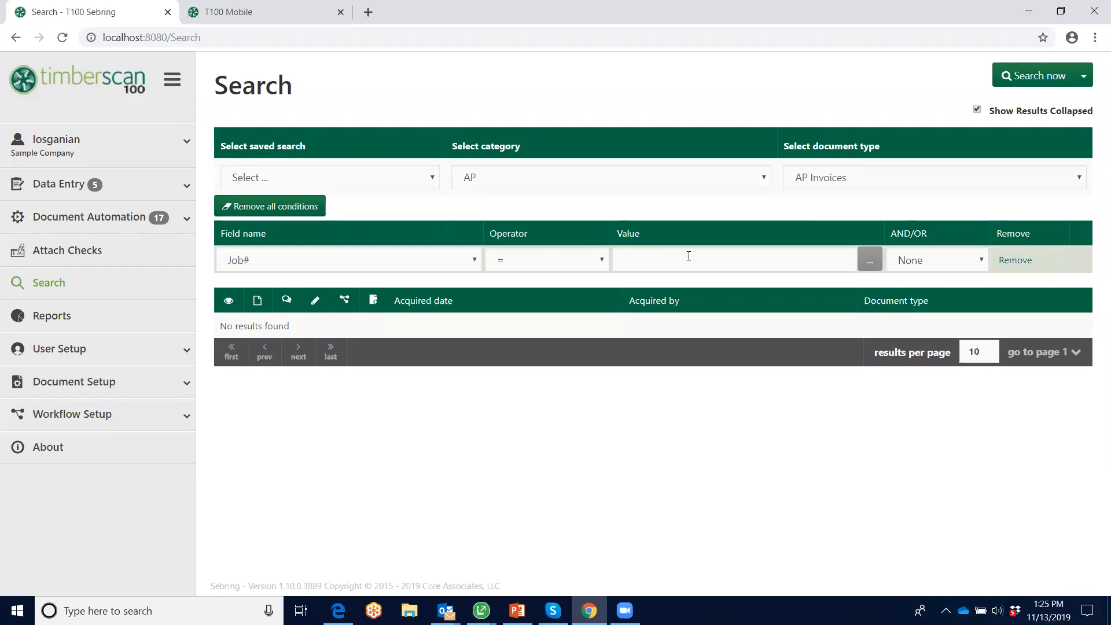
{"action": "left_click", "coordinate": [668, 257]}
{"action": "type", "text": "215"}
{"action": "left_click", "coordinate": [1028, 75]}
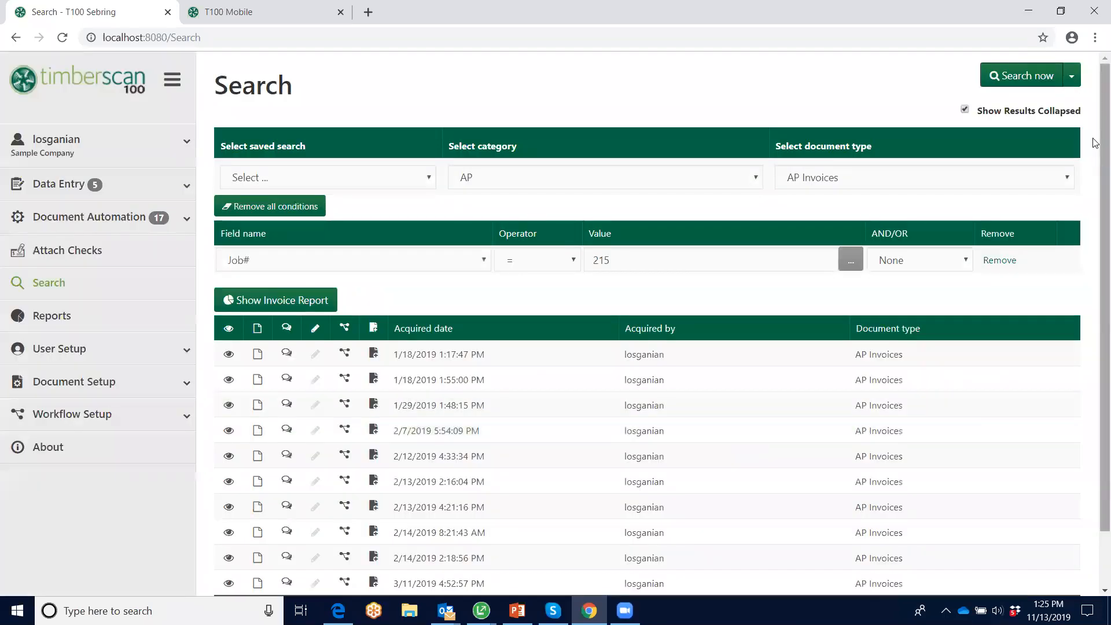
Step: Generate the invoice report from the search results and page through its invoice list and attached documents
{"action": "scroll", "coordinate": [1096, 147], "scroll_direction": "down", "scroll_amount": 1}
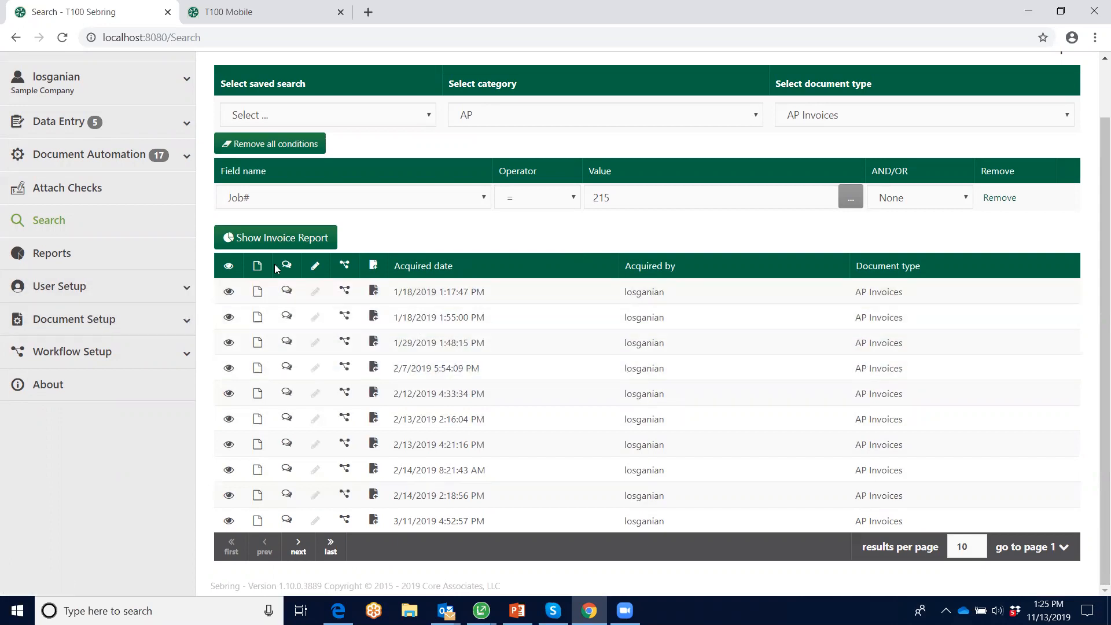
{"action": "left_click", "coordinate": [276, 239]}
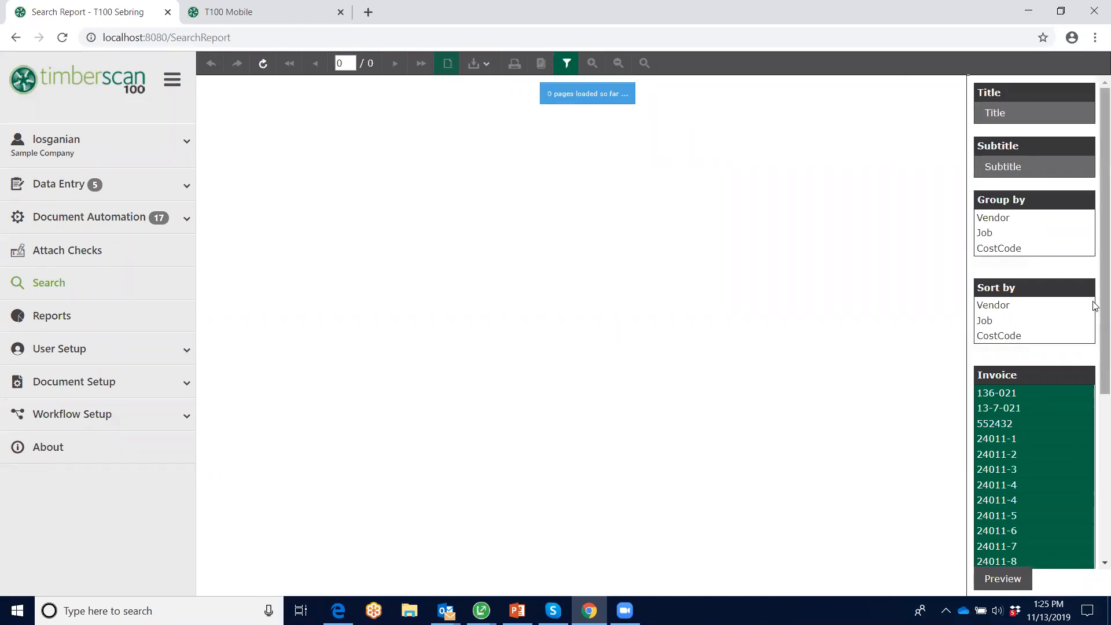
{"action": "scroll", "coordinate": [1095, 305], "scroll_direction": "down", "scroll_amount": 4}
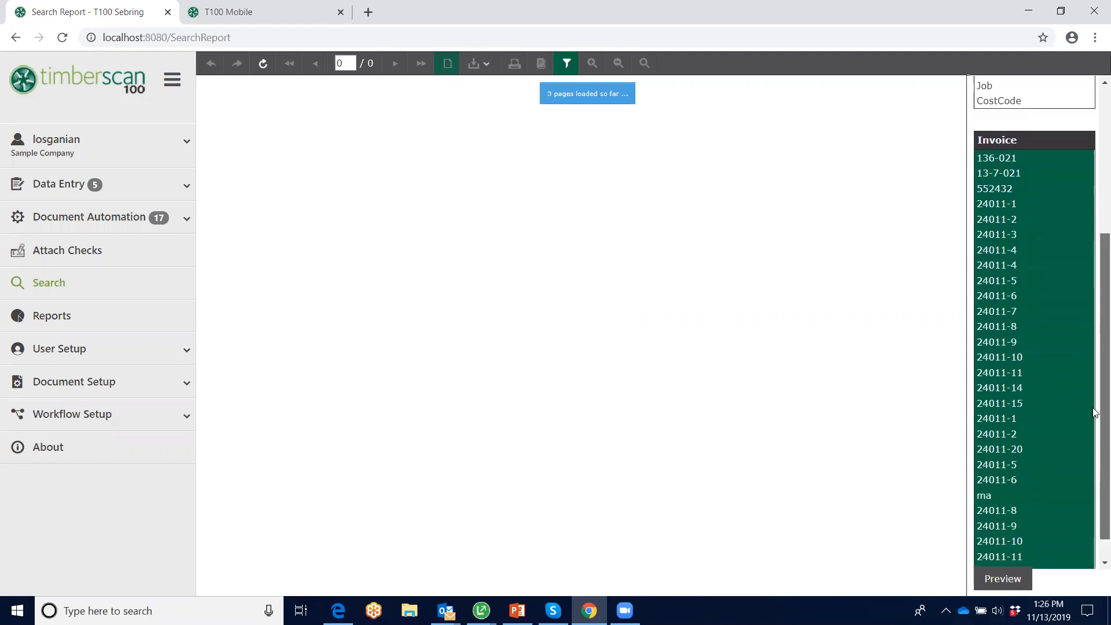
{"action": "left_click_drag", "start_coordinate": [1094, 412], "coordinate": [1094, 372]}
{"action": "left_click_drag", "start_coordinate": [963, 255], "coordinate": [969, 354]}
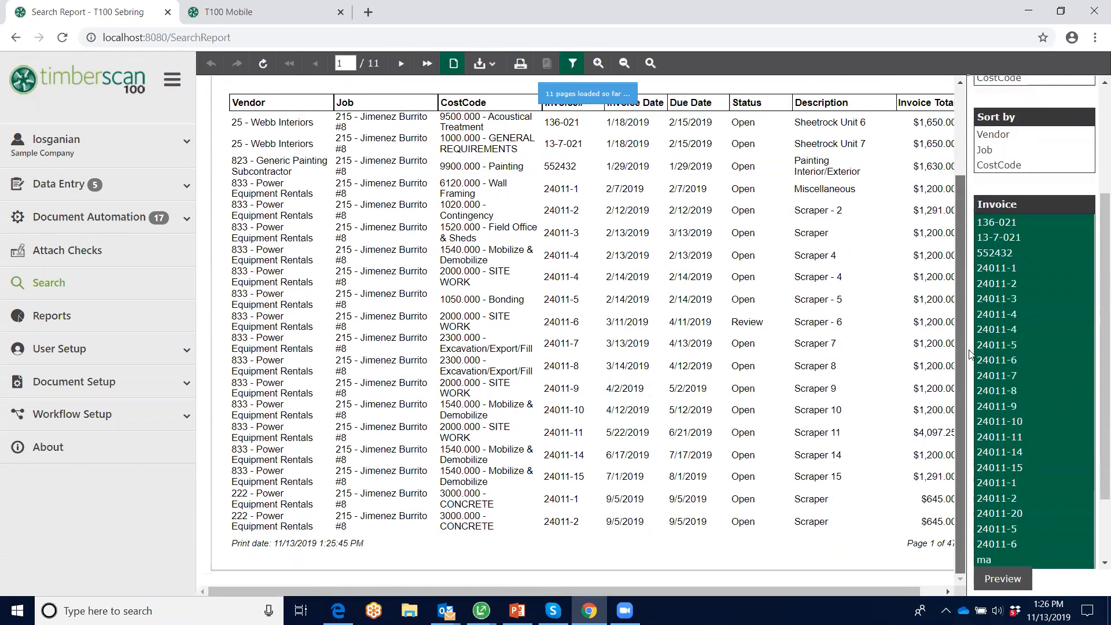
{"action": "left_click", "coordinate": [401, 64]}
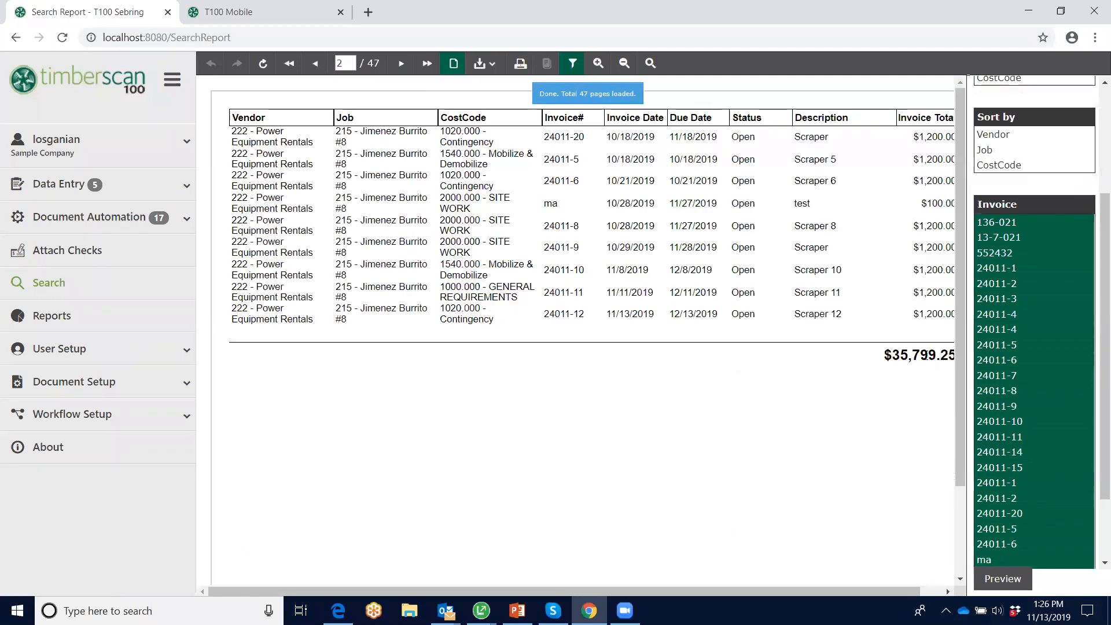
{"action": "left_click", "coordinate": [400, 63]}
{"action": "left_click", "coordinate": [403, 64]}
{"action": "left_click", "coordinate": [315, 64]}
{"action": "left_click", "coordinate": [315, 64]}
{"action": "left_click", "coordinate": [315, 64]}
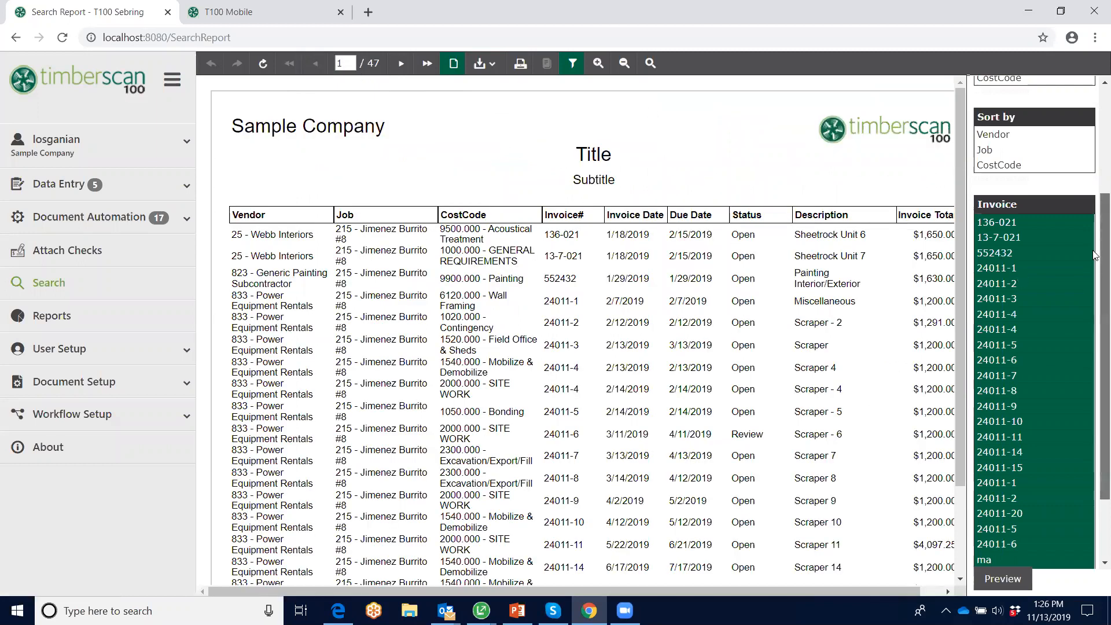
Step: Set the report's title to "Billing Back Up Report" and its subtitle to "for job 215"
{"action": "scroll", "coordinate": [1071, 231], "scroll_direction": "up", "scroll_amount": 3}
{"action": "left_click_drag", "start_coordinate": [1018, 110], "coordinate": [979, 114]}
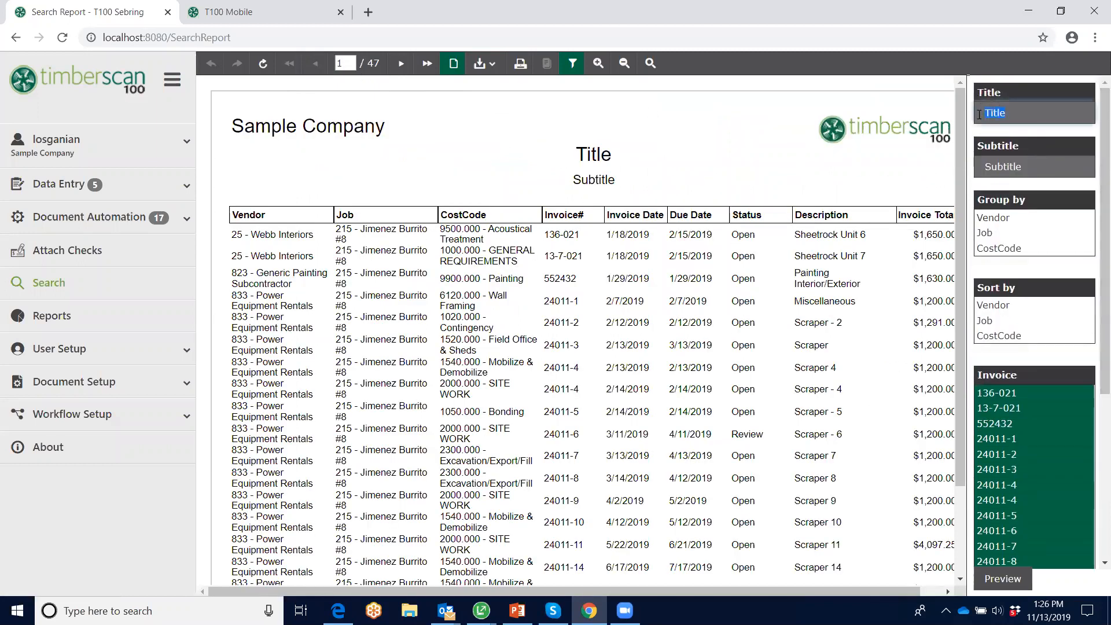
{"action": "type", "text": "Billing Back Up Report"}
{"action": "left_click", "coordinate": [1014, 167]}
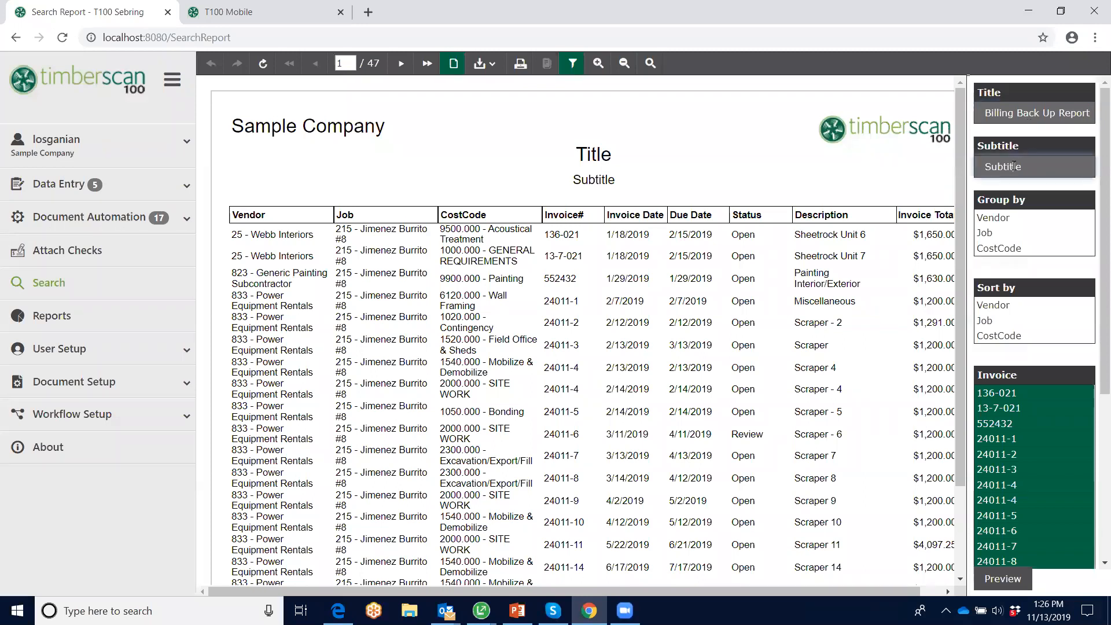
{"action": "left_click_drag", "start_coordinate": [1027, 168], "coordinate": [978, 169]}
{"action": "type", "text": "for job 215"}
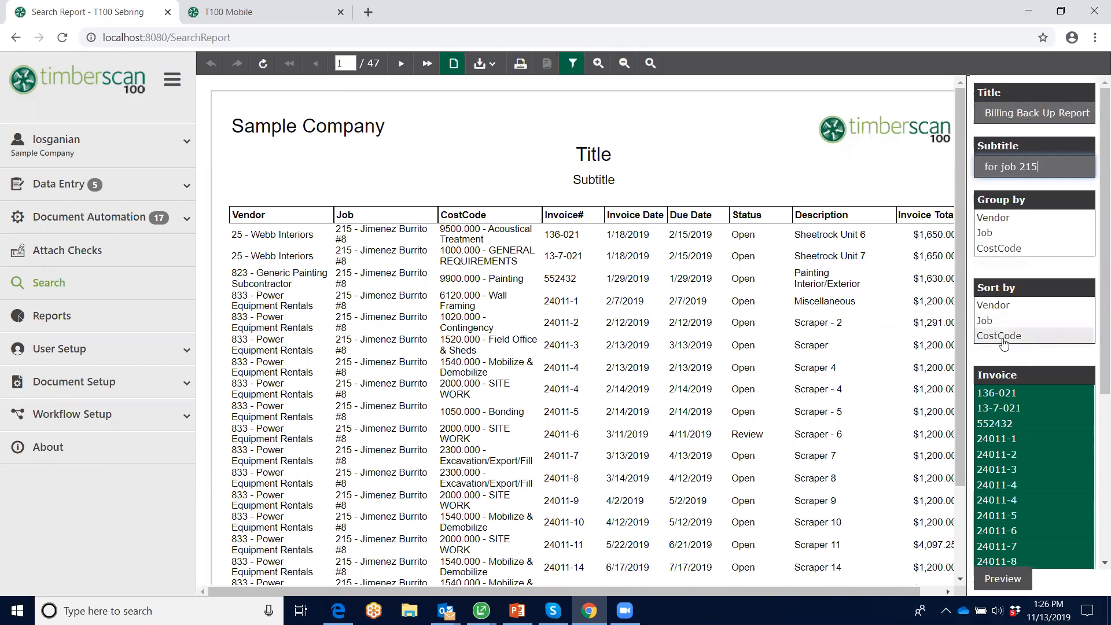
Step: Group the report by CostCode, regenerate the preview, and review its listing and attached invoice pages
{"action": "left_click", "coordinate": [1013, 248]}
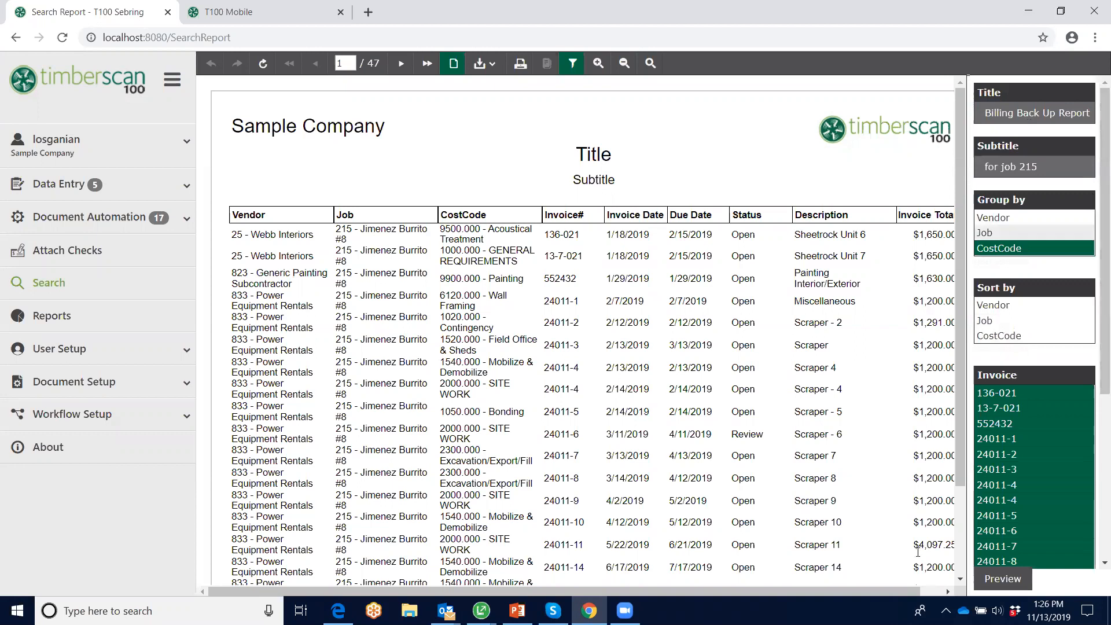
{"action": "left_click", "coordinate": [1001, 578]}
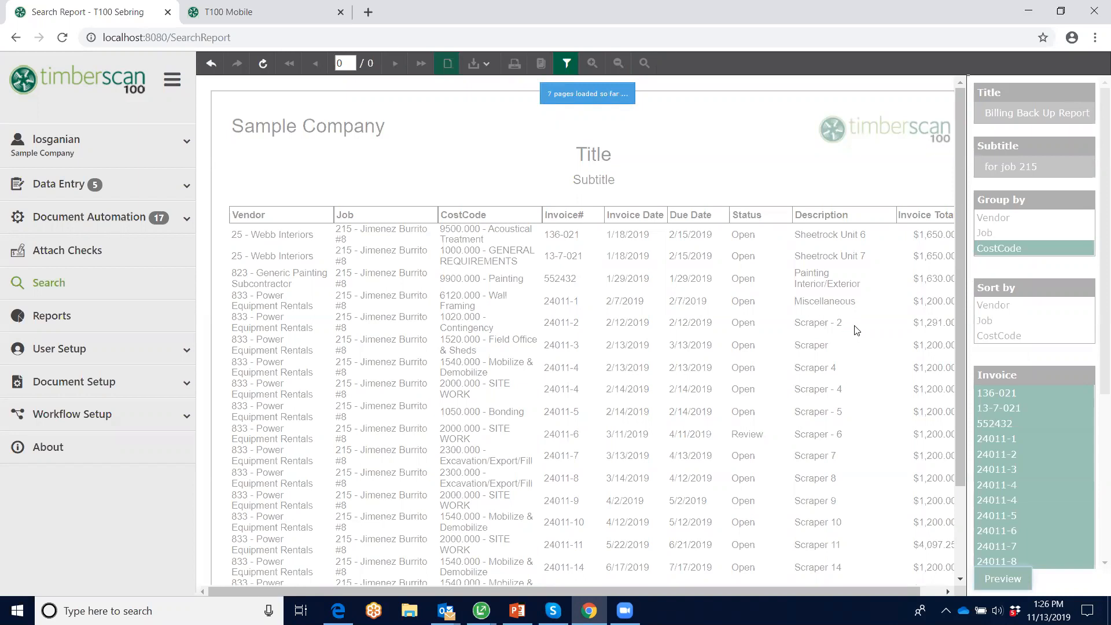
{"action": "left_click_drag", "start_coordinate": [963, 177], "coordinate": [966, 286]}
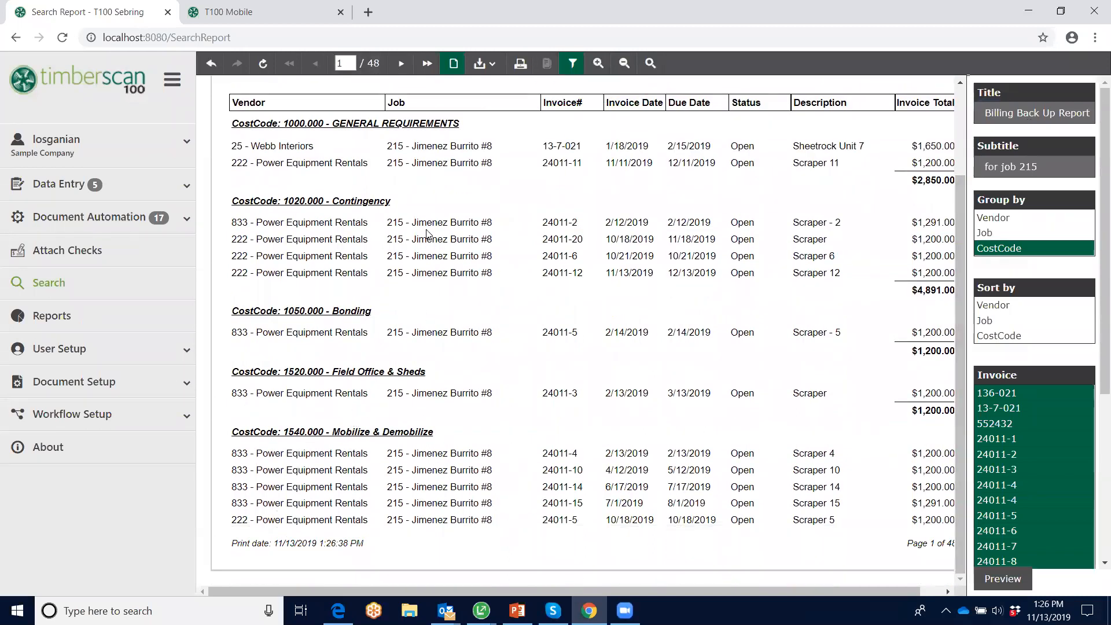
{"action": "left_click", "coordinate": [401, 64]}
{"action": "left_click", "coordinate": [401, 63]}
{"action": "left_click", "coordinate": [401, 63]}
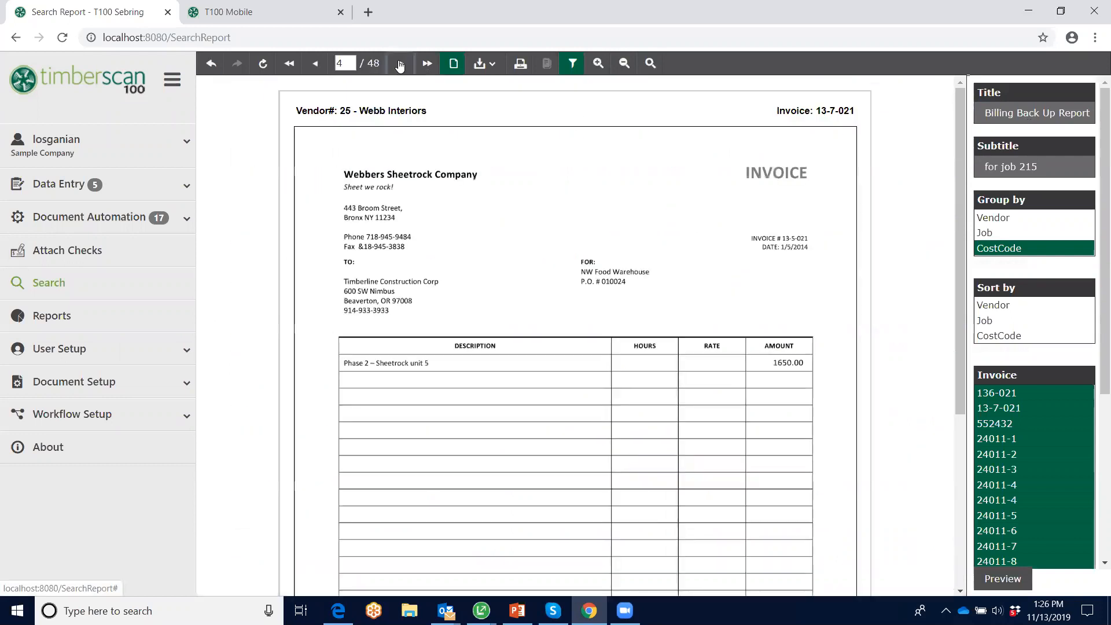
{"action": "left_click", "coordinate": [289, 63]}
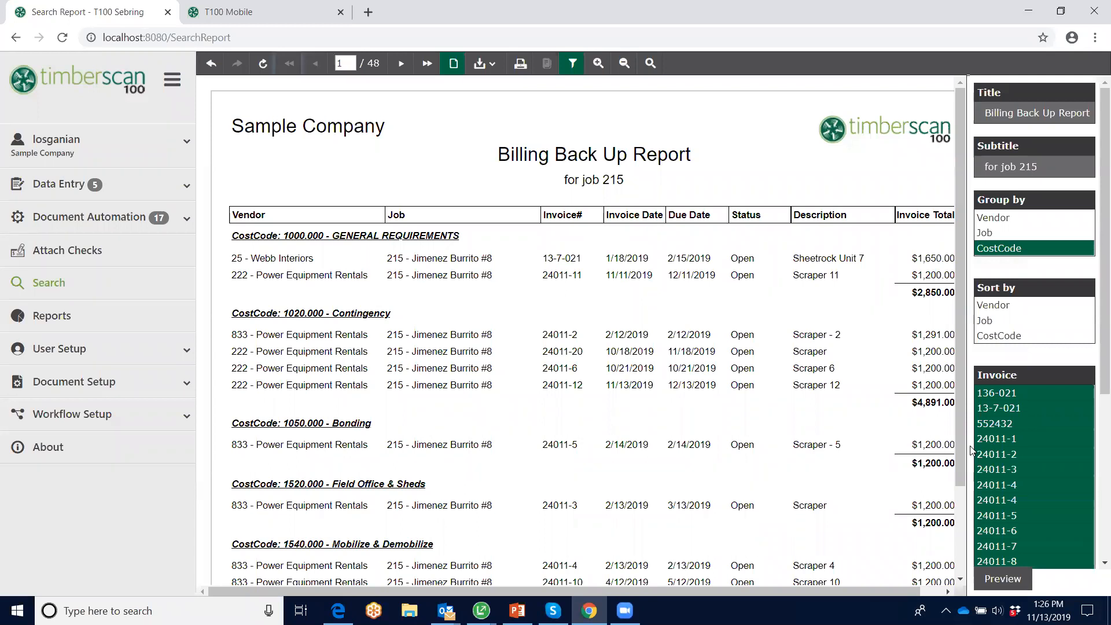
Step: Exclude invoice 24011-20 and the first listed 24011-6 from the report and regenerate the preview
{"action": "scroll", "coordinate": [993, 443], "scroll_direction": "down", "scroll_amount": 4}
{"action": "left_click", "coordinate": [993, 440], "text": "ctrl"}
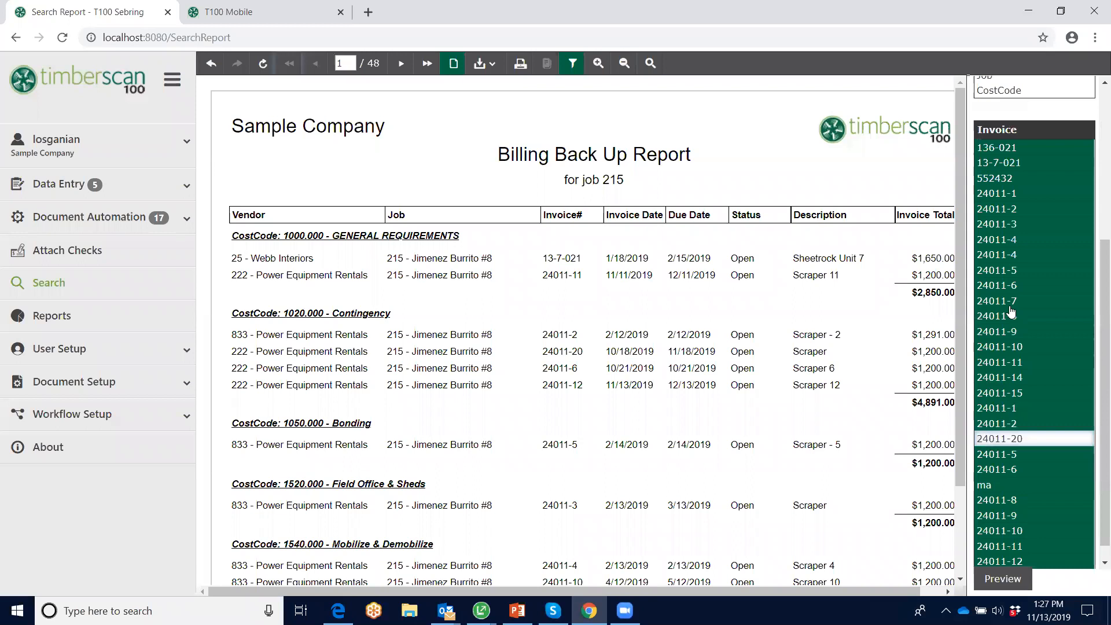
{"action": "left_click", "coordinate": [1007, 287], "text": "ctrl"}
{"action": "left_click", "coordinate": [1003, 579]}
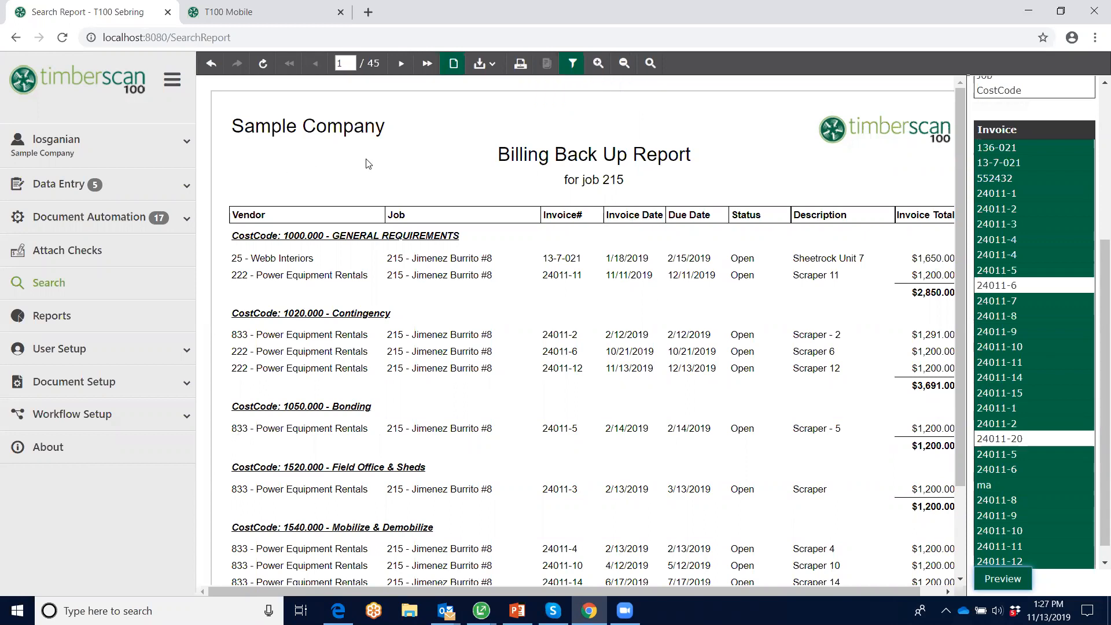
Step: Start a new document search with the category AP and the document type AP Invoices
{"action": "left_click", "coordinate": [17, 286]}
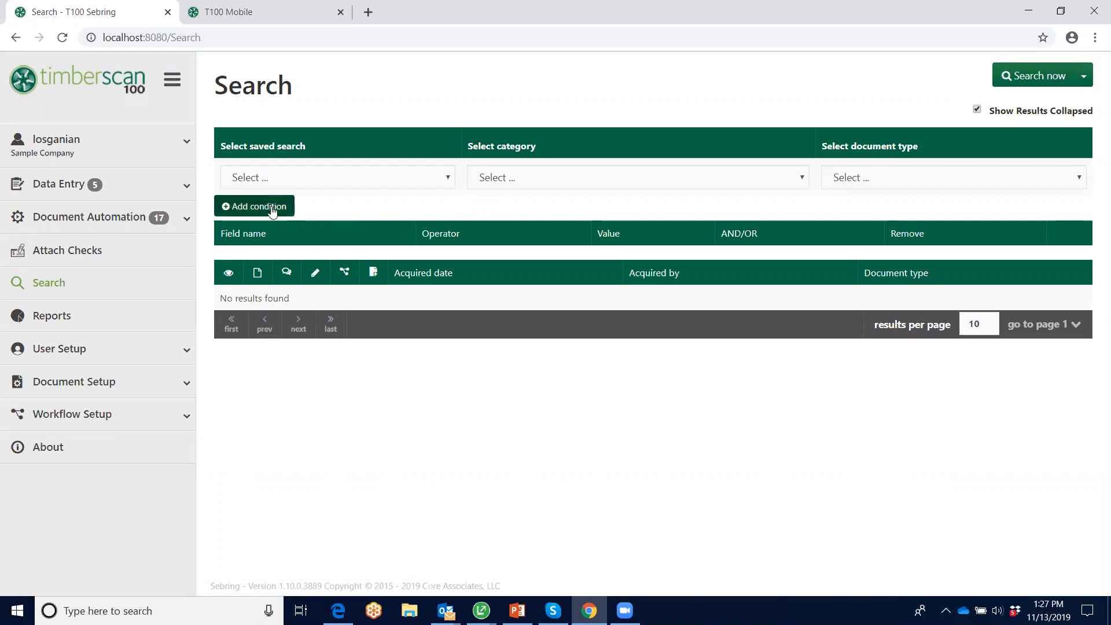
{"action": "left_click", "coordinate": [801, 178]}
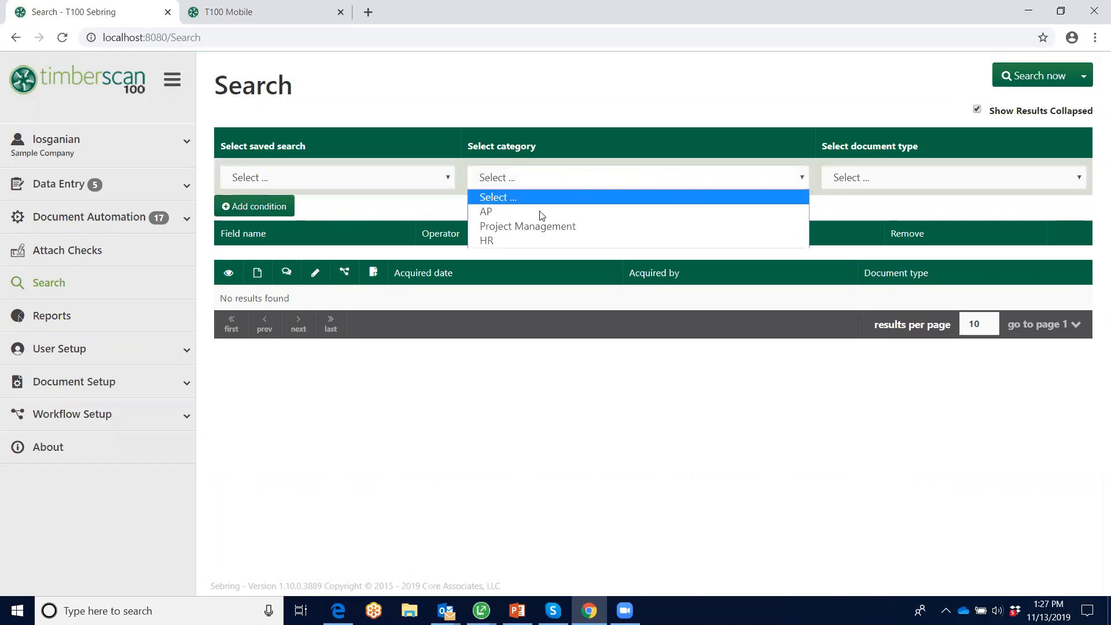
{"action": "left_click", "coordinate": [802, 211]}
{"action": "left_click", "coordinate": [1082, 177]}
{"action": "left_click", "coordinate": [821, 210]}
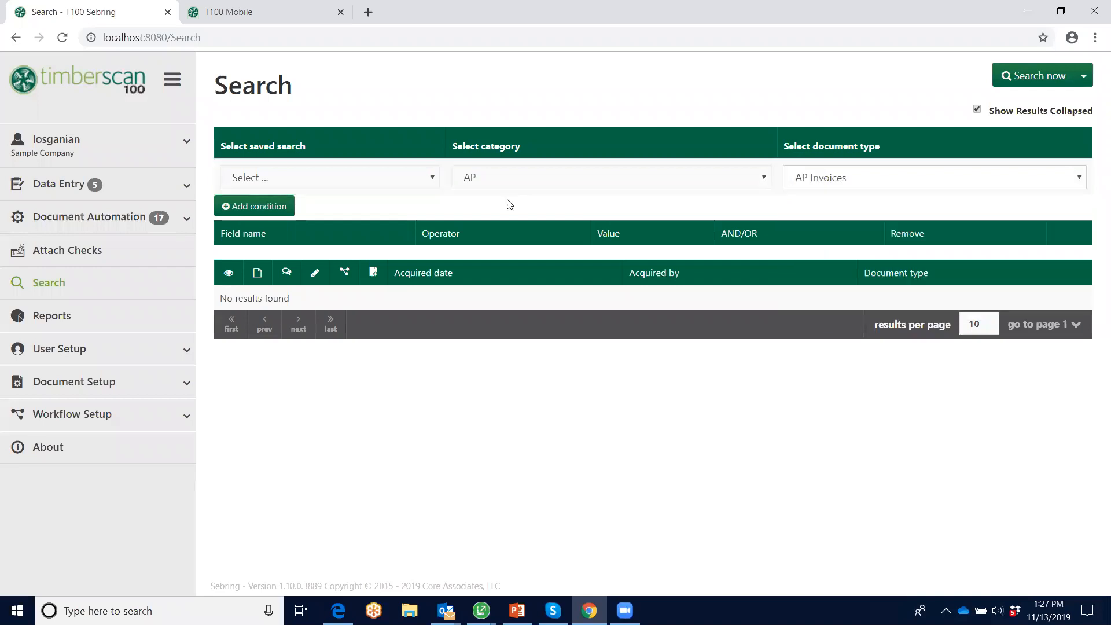
Step: Add a blank condition to the search and look through the field names available for it
{"action": "left_click", "coordinate": [259, 208]}
{"action": "left_click", "coordinate": [463, 262]}
{"action": "left_click_drag", "start_coordinate": [468, 295], "coordinate": [464, 507]}
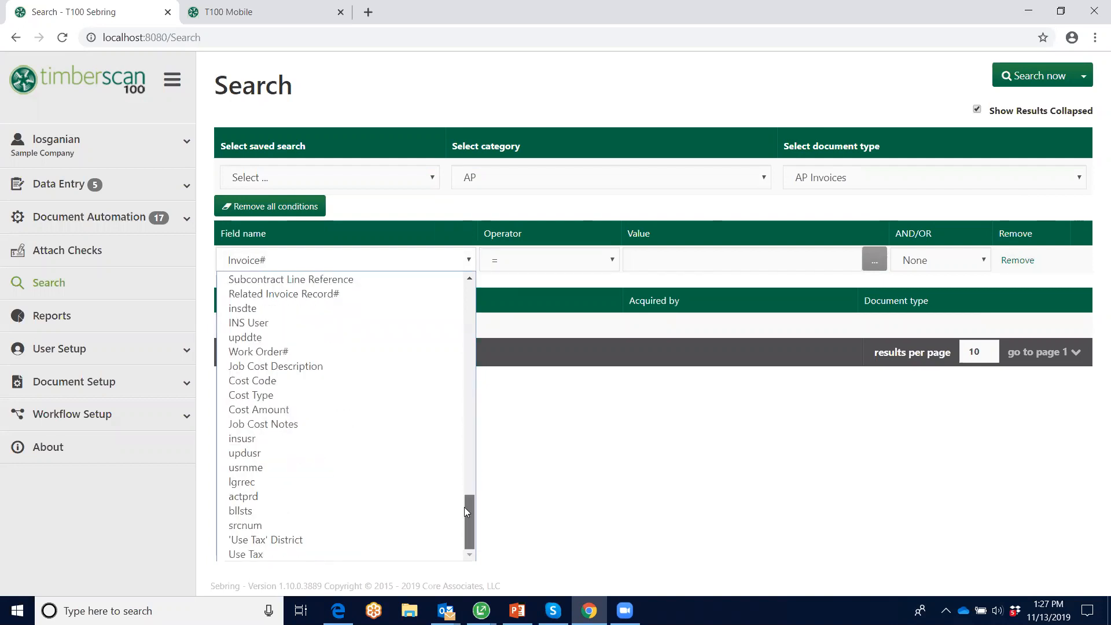
{"action": "left_click", "coordinate": [677, 496]}
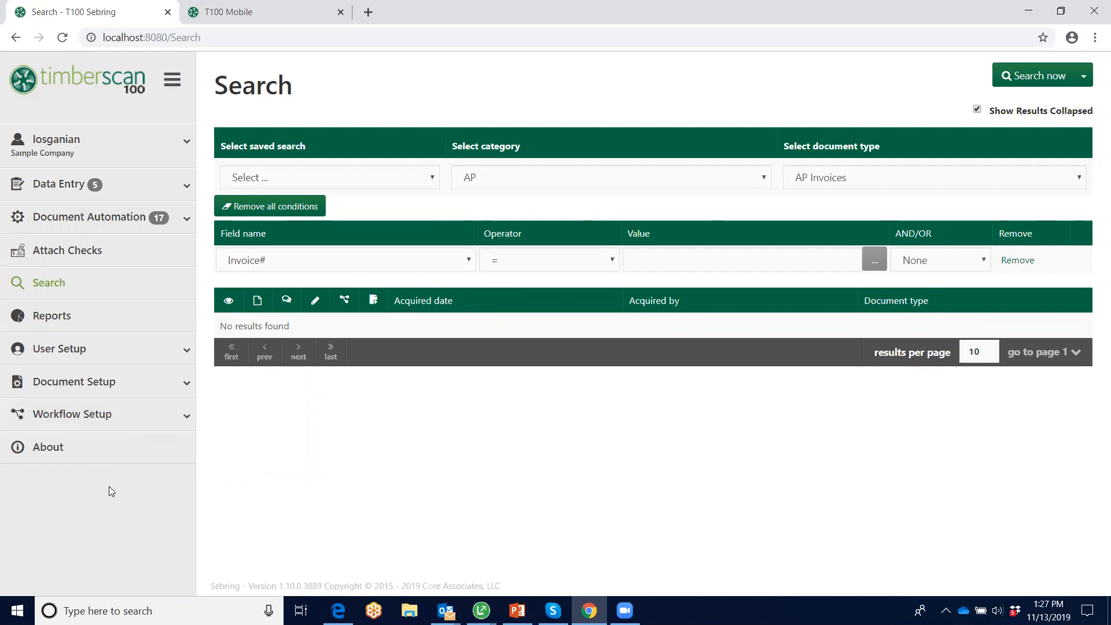
Step: Open the Attach Checks page, and switch to the Payable Invoices/Credits window in Sage 100 Contractor
{"action": "left_click", "coordinate": [64, 254]}
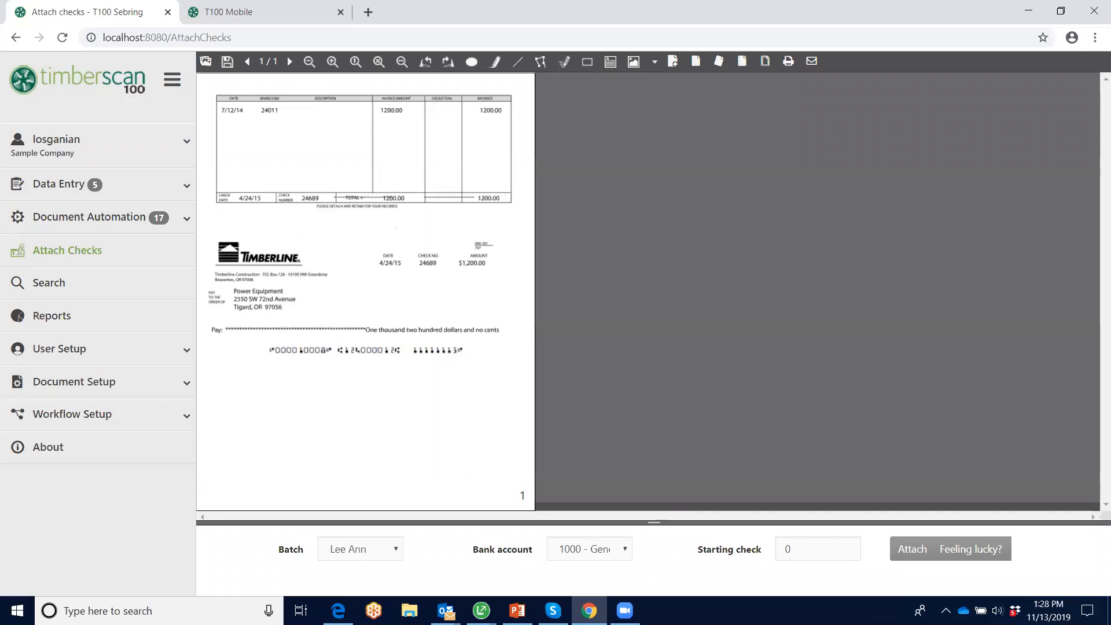
{"action": "mouse_move", "coordinate": [482, 610]}
{"action": "left_click", "coordinate": [557, 555]}
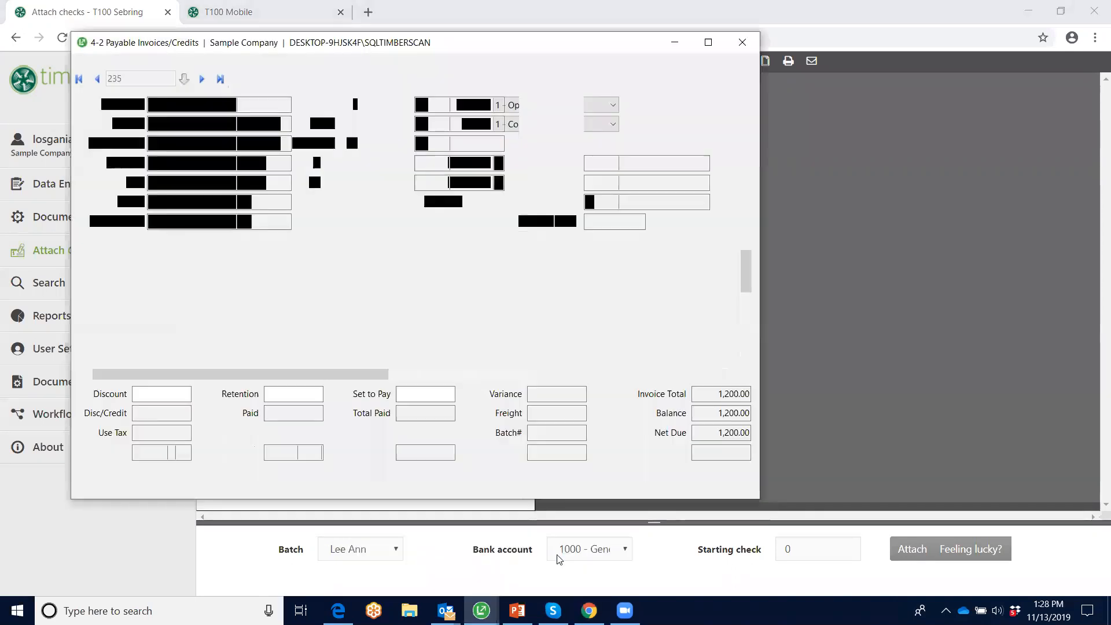
Step: Save the pending changes to invoice 24011-12 and go back through the payable invoices to record 222
{"action": "left_click", "coordinate": [97, 80]}
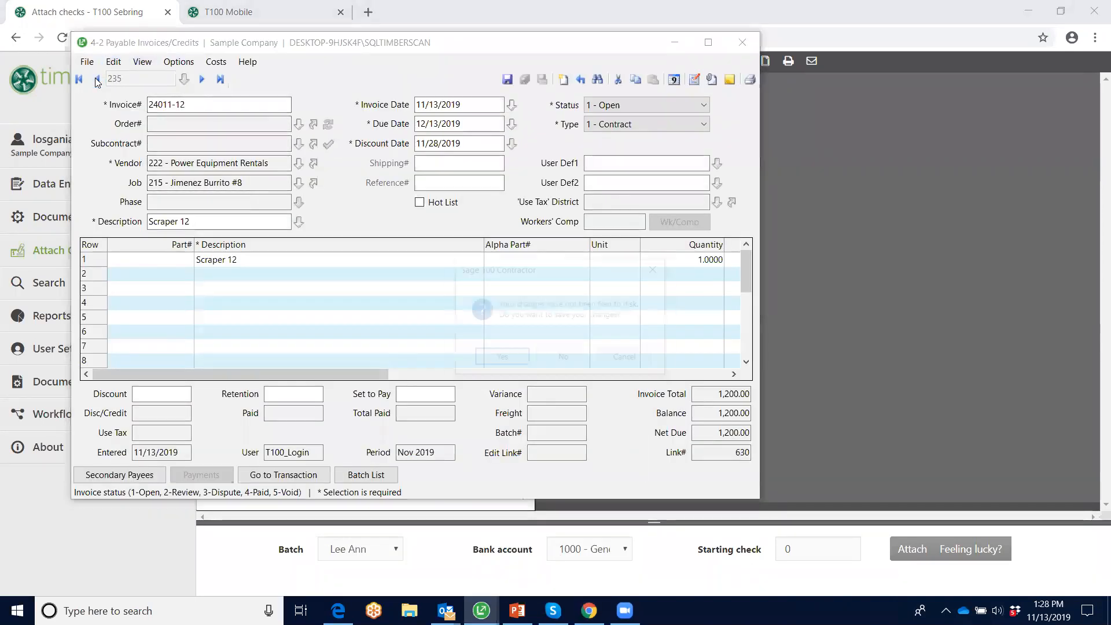
{"action": "left_click", "coordinate": [499, 356]}
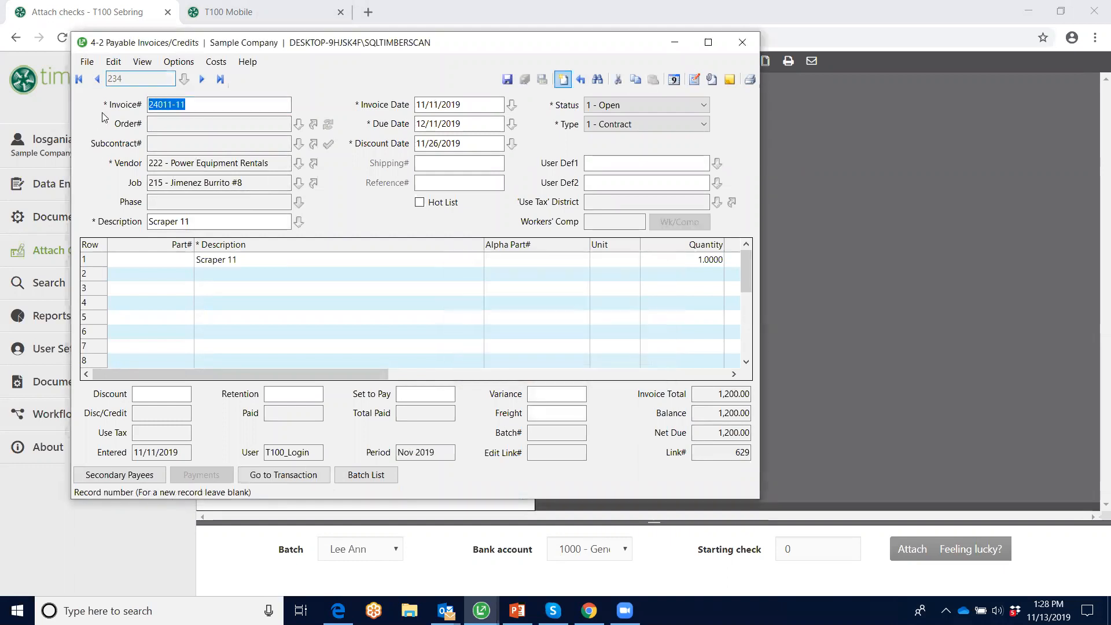
{"action": "left_click", "coordinate": [98, 79]}
{"action": "left_click", "coordinate": [98, 80]}
{"action": "left_click", "coordinate": [97, 79]}
{"action": "left_click", "coordinate": [97, 79]}
{"action": "left_click", "coordinate": [97, 79]}
{"action": "left_click", "coordinate": [98, 79]}
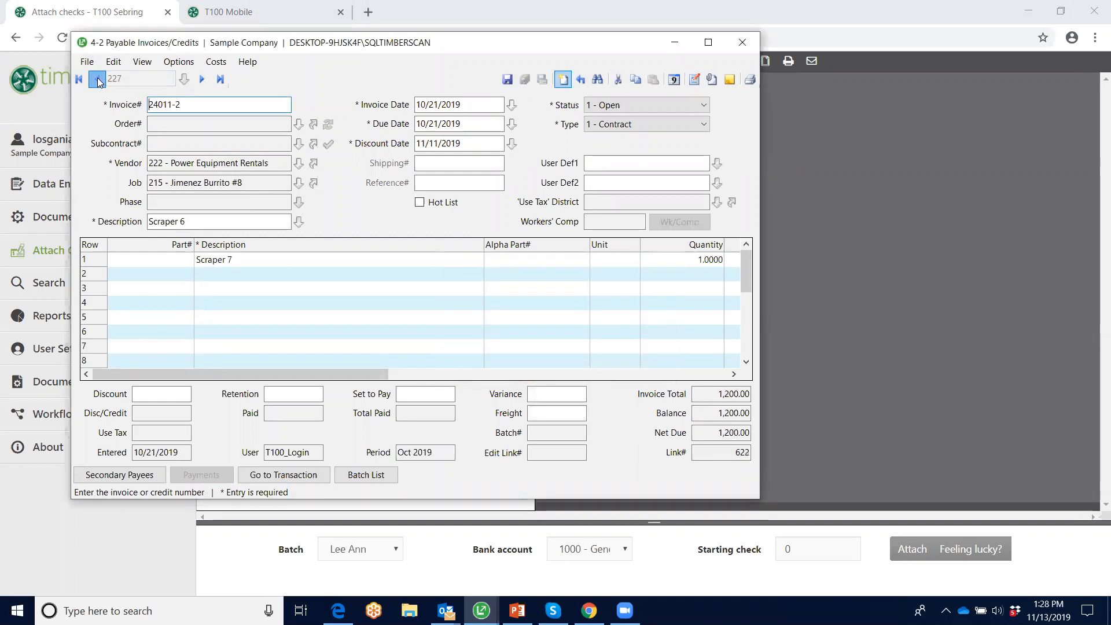
{"action": "left_click", "coordinate": [98, 79]}
{"action": "left_click", "coordinate": [97, 79]}
{"action": "left_click", "coordinate": [97, 80]}
{"action": "left_click", "coordinate": [98, 79]}
{"action": "left_click", "coordinate": [97, 79]}
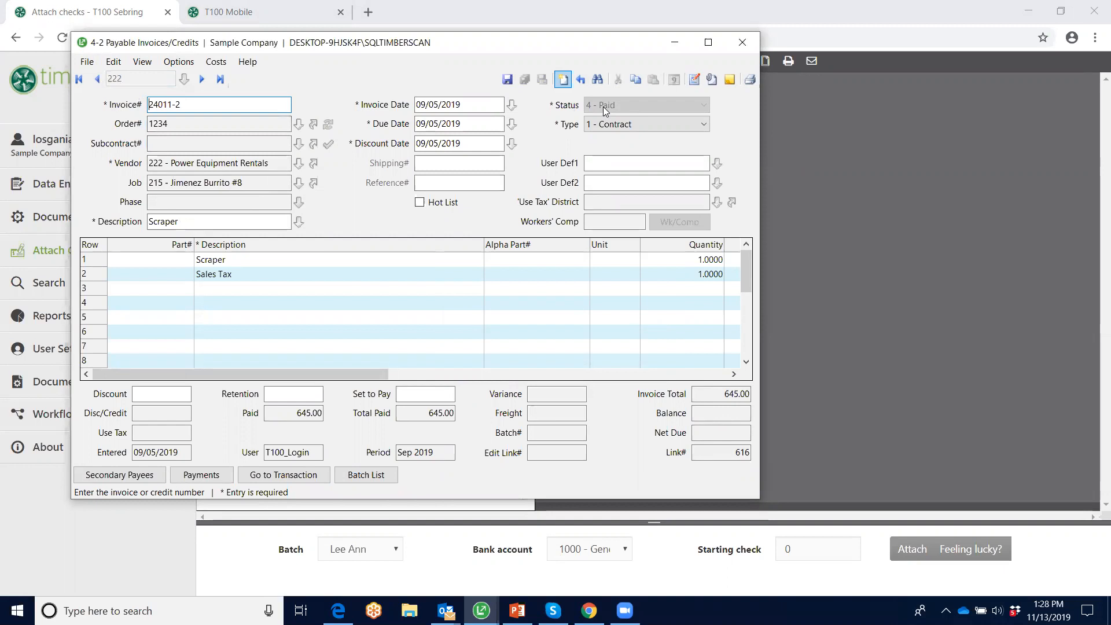
Step: Open the AP Invoices attachment of record 222 and maximize the viewer window
{"action": "left_click", "coordinate": [712, 79]}
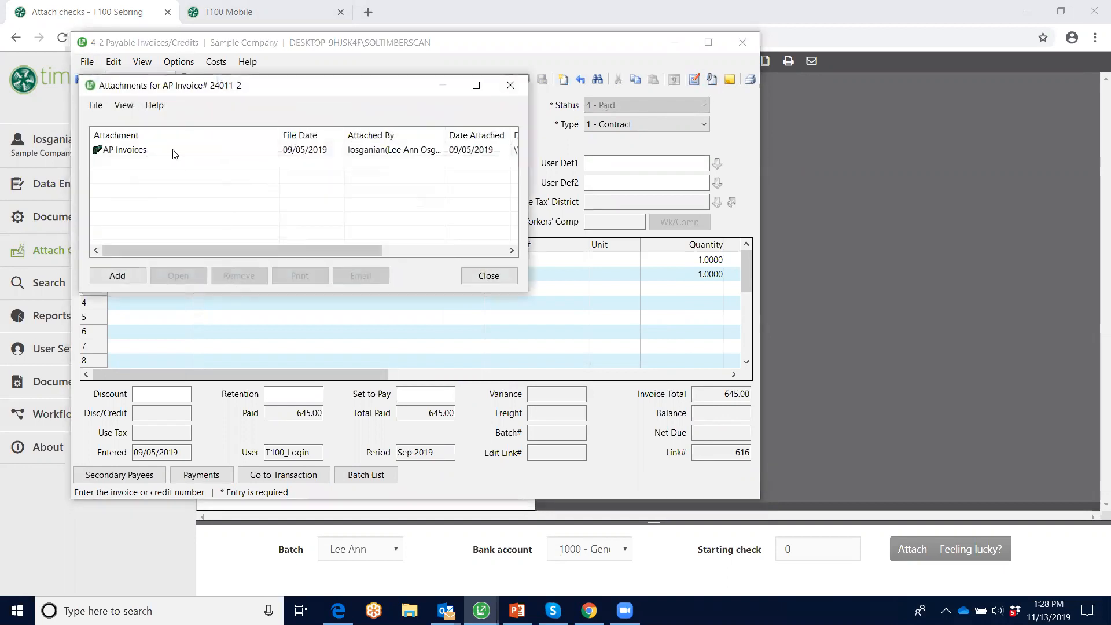
{"action": "left_click", "coordinate": [175, 153]}
{"action": "left_click", "coordinate": [184, 278]}
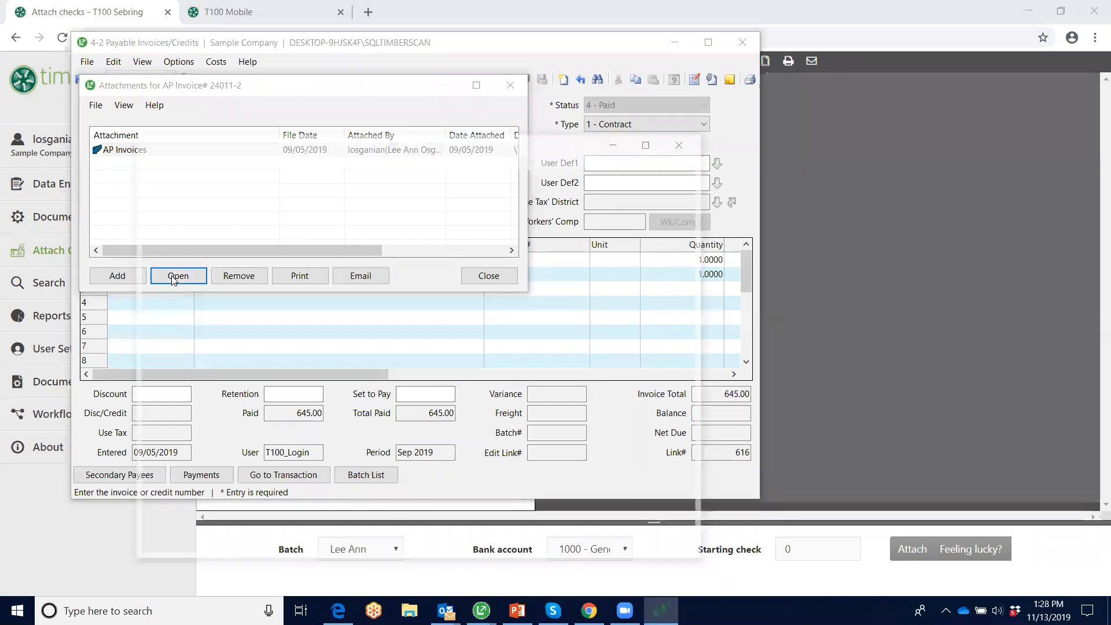
{"action": "left_click", "coordinate": [651, 141]}
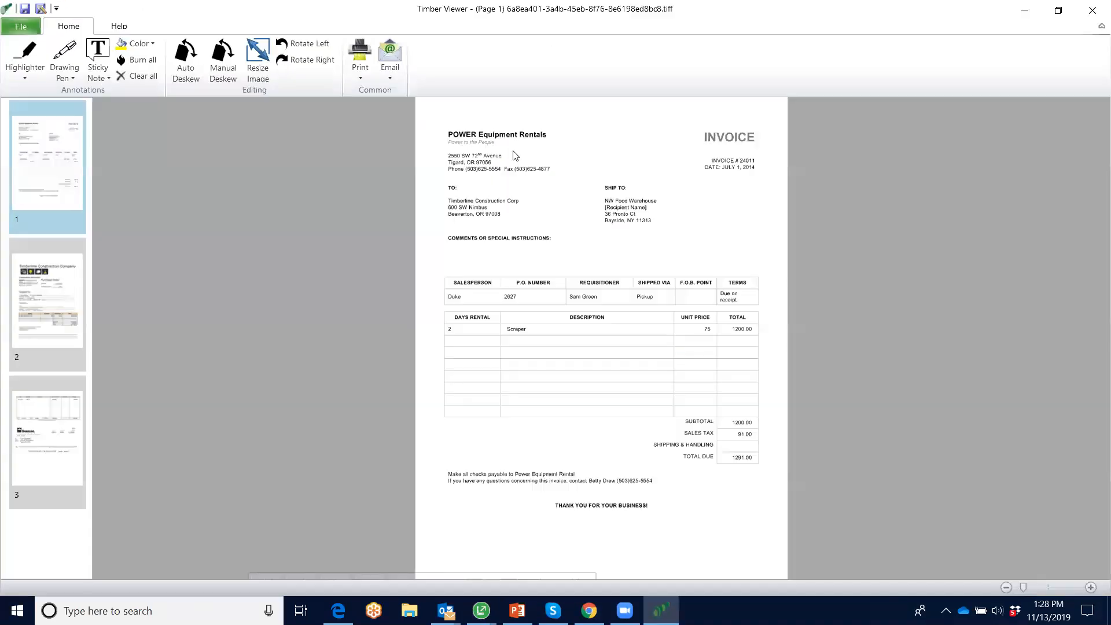
Step: View pages 2 and 3 of the attached document, close it with its attachment list, and return to TimberScan 100
{"action": "left_click", "coordinate": [50, 292]}
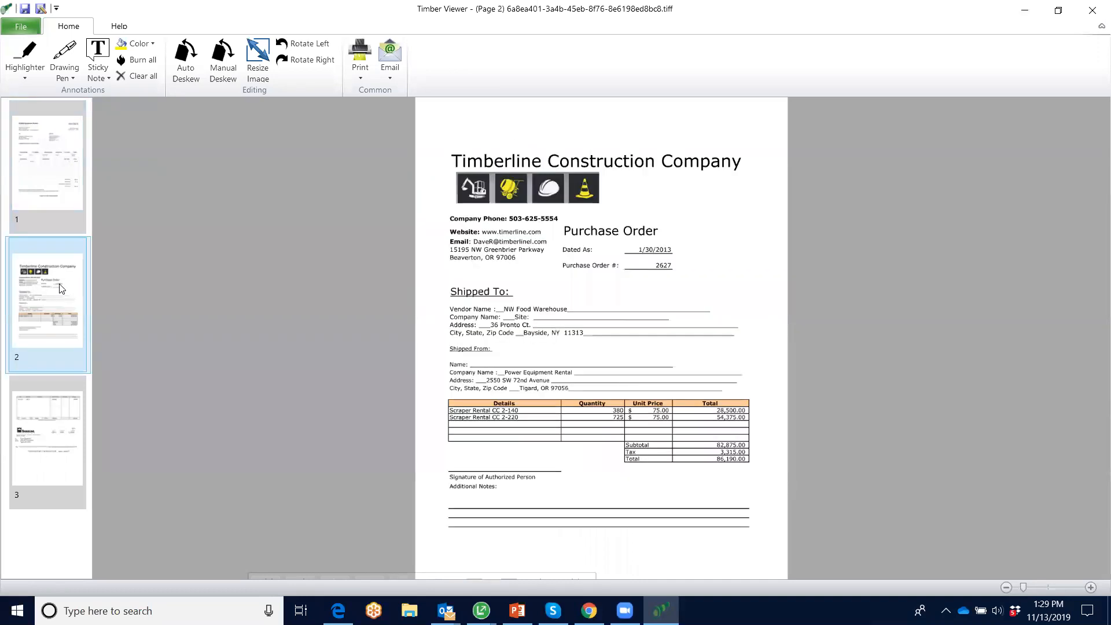
{"action": "left_click", "coordinate": [42, 440]}
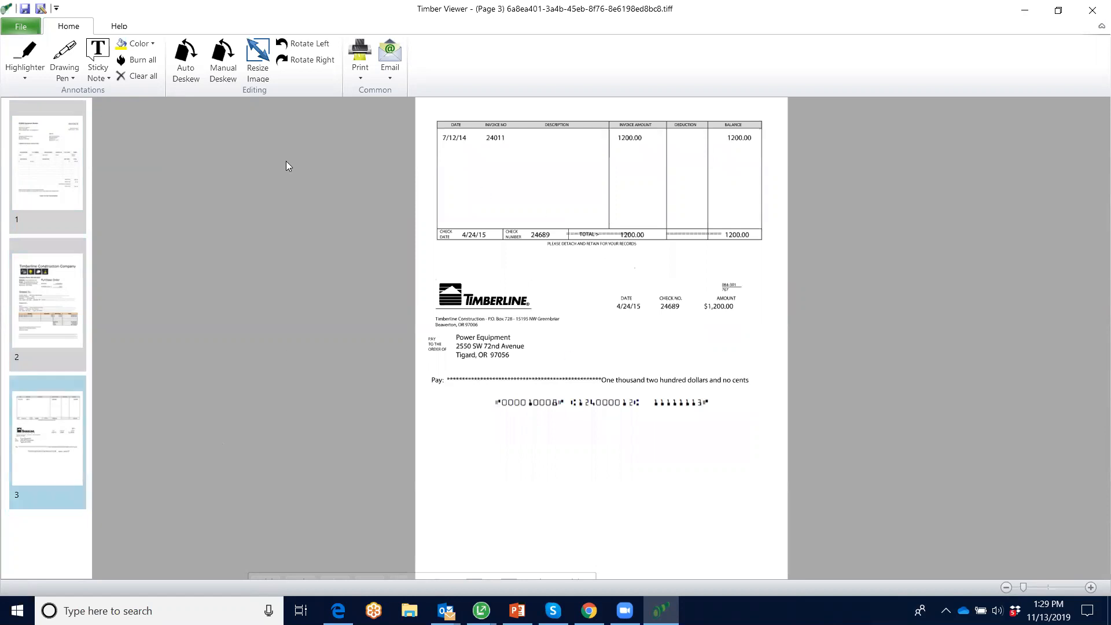
{"action": "left_click", "coordinate": [1091, 13]}
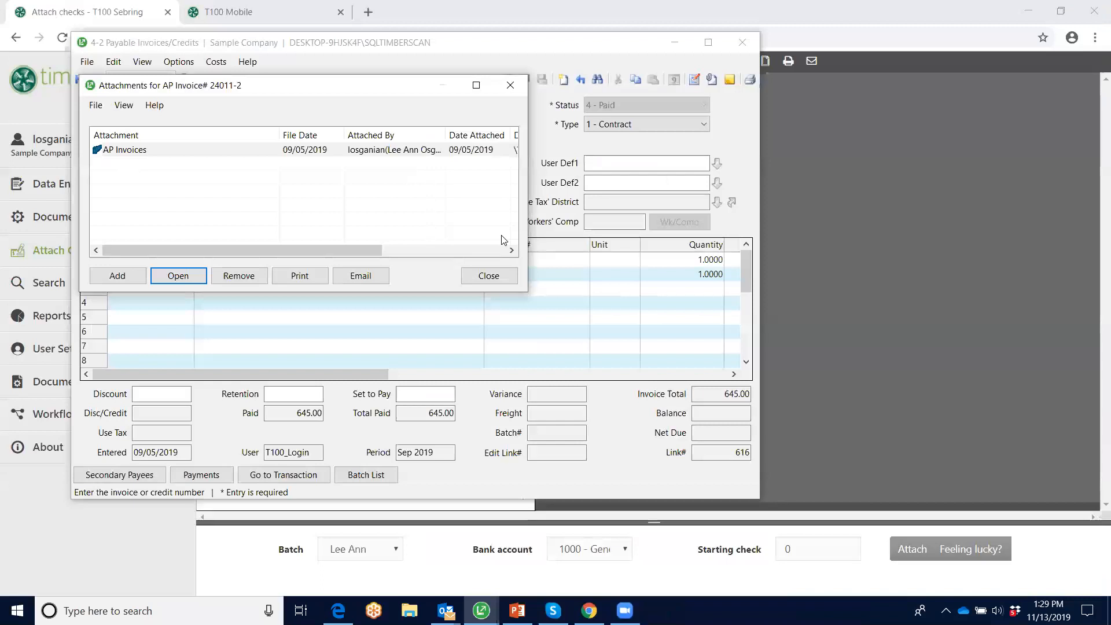
{"action": "left_click", "coordinate": [510, 84]}
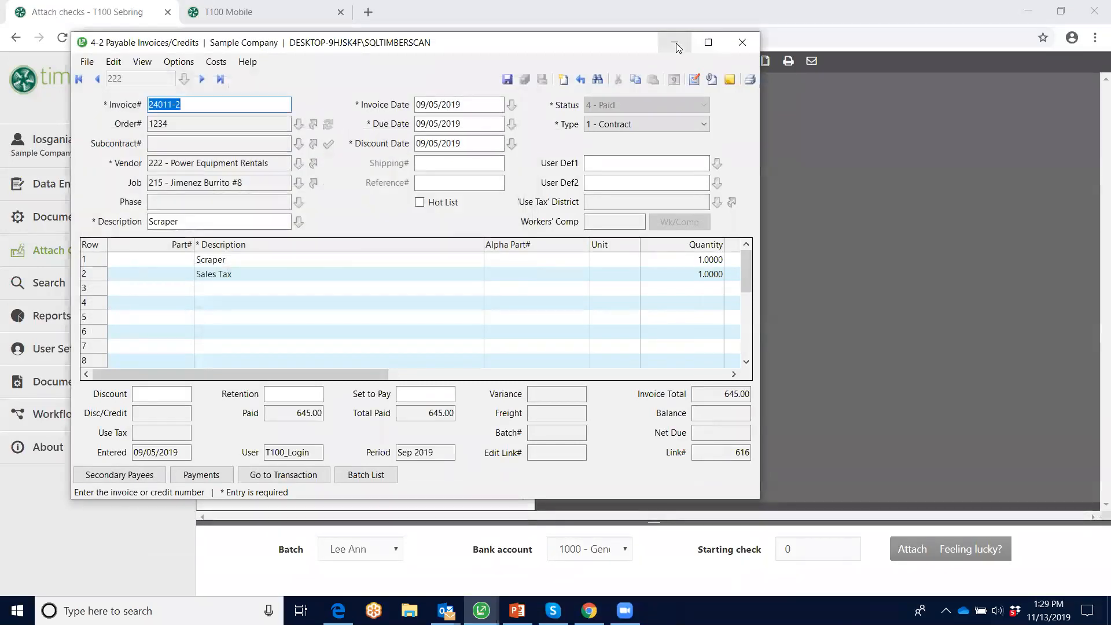
{"action": "left_click", "coordinate": [676, 43]}
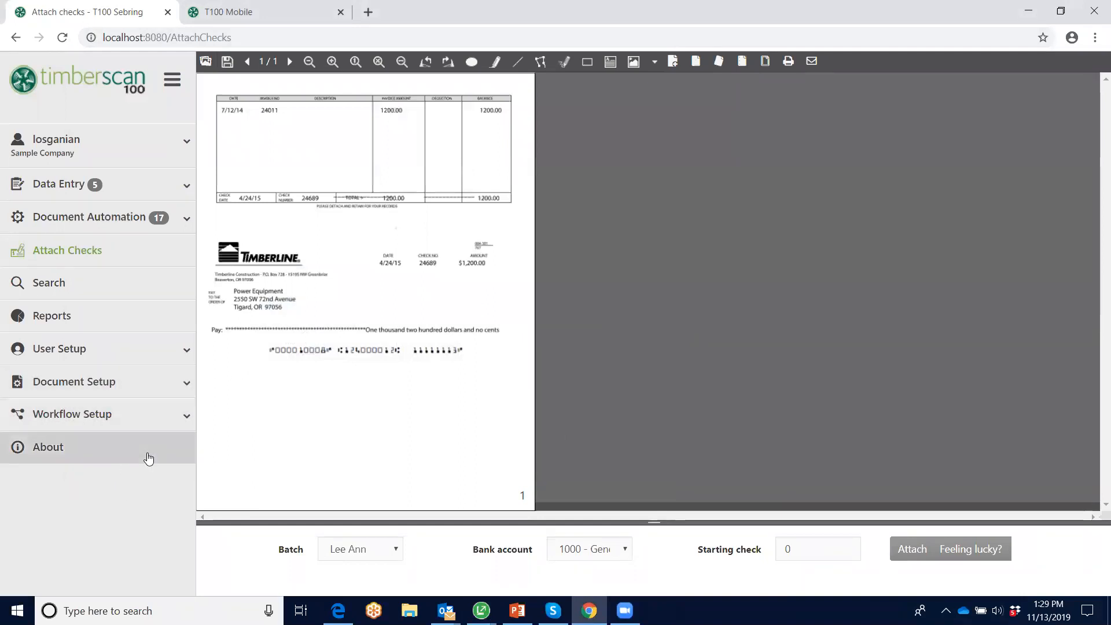
Step: Open the Document Types setup and list the types in the Project Management category
{"action": "left_click", "coordinate": [188, 386]}
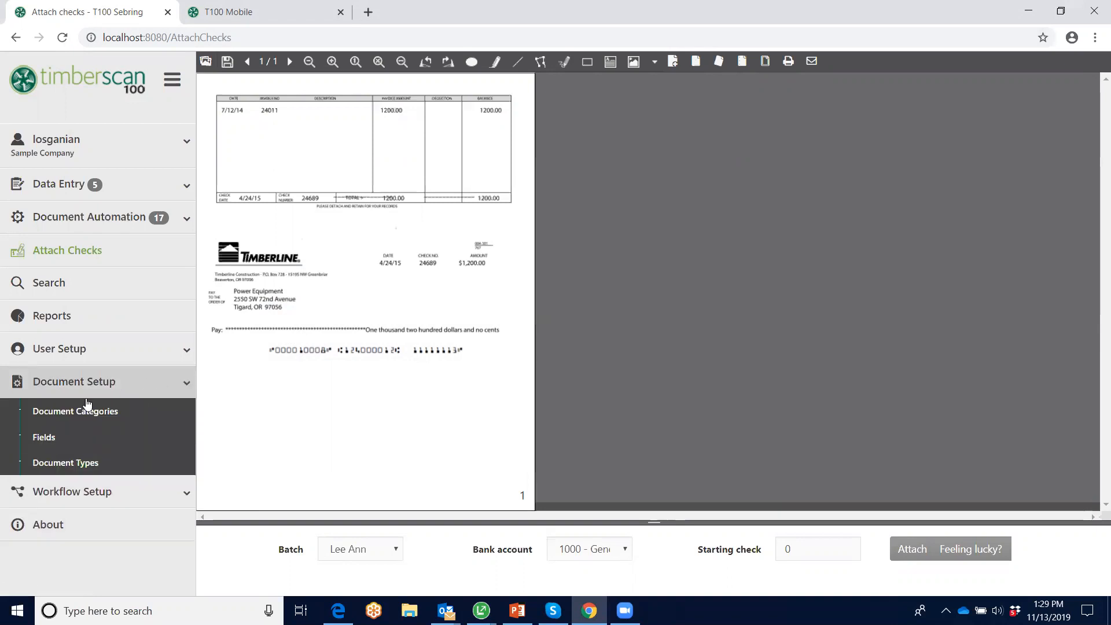
{"action": "left_click", "coordinate": [74, 464]}
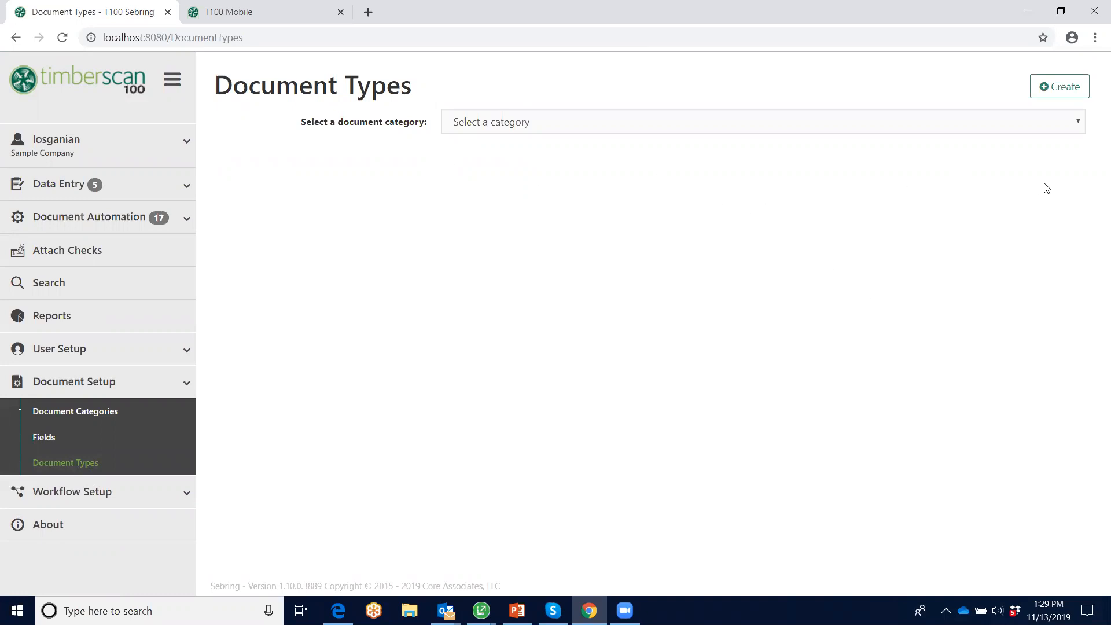
{"action": "left_click", "coordinate": [1080, 123]}
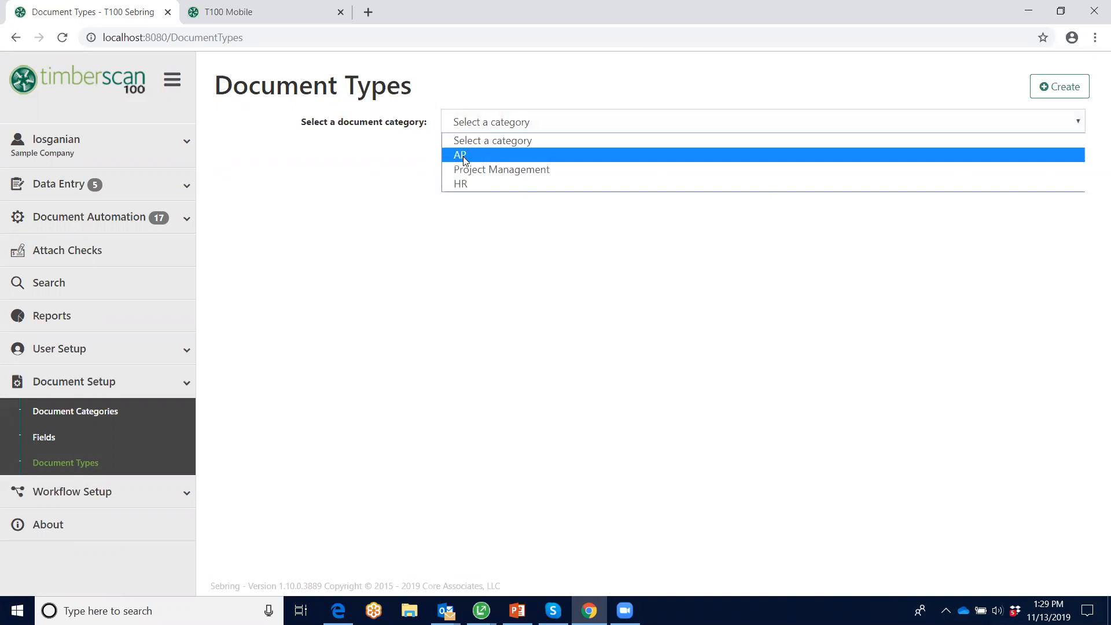
{"action": "left_click", "coordinate": [493, 170]}
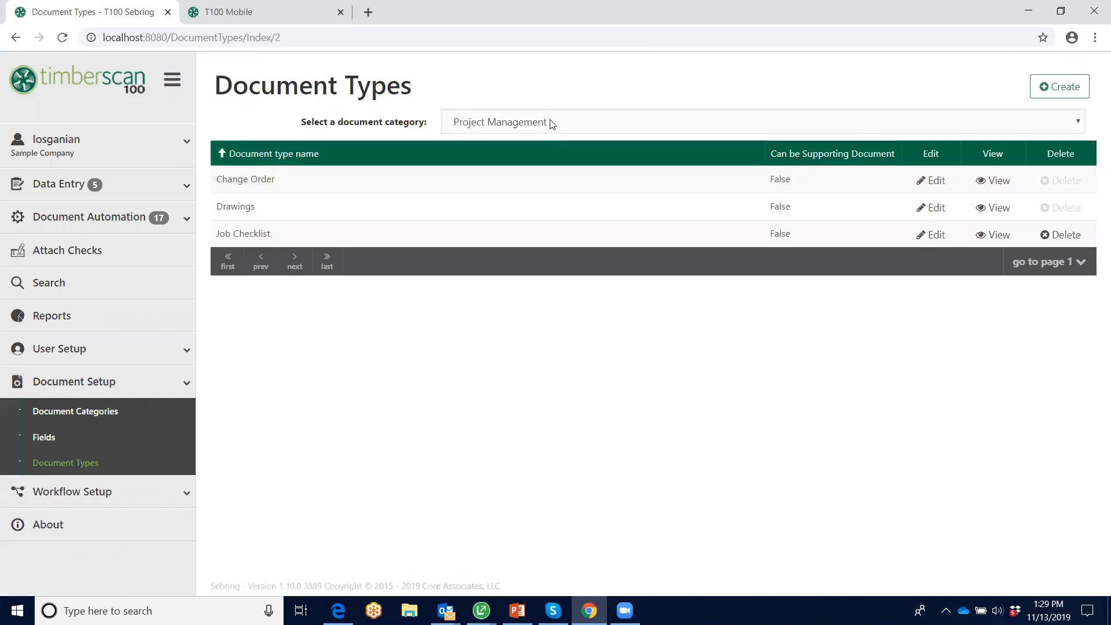
Step: Open the Change Order document type for editing and look through the fields that can be added, without adding any
{"action": "left_click", "coordinate": [942, 181]}
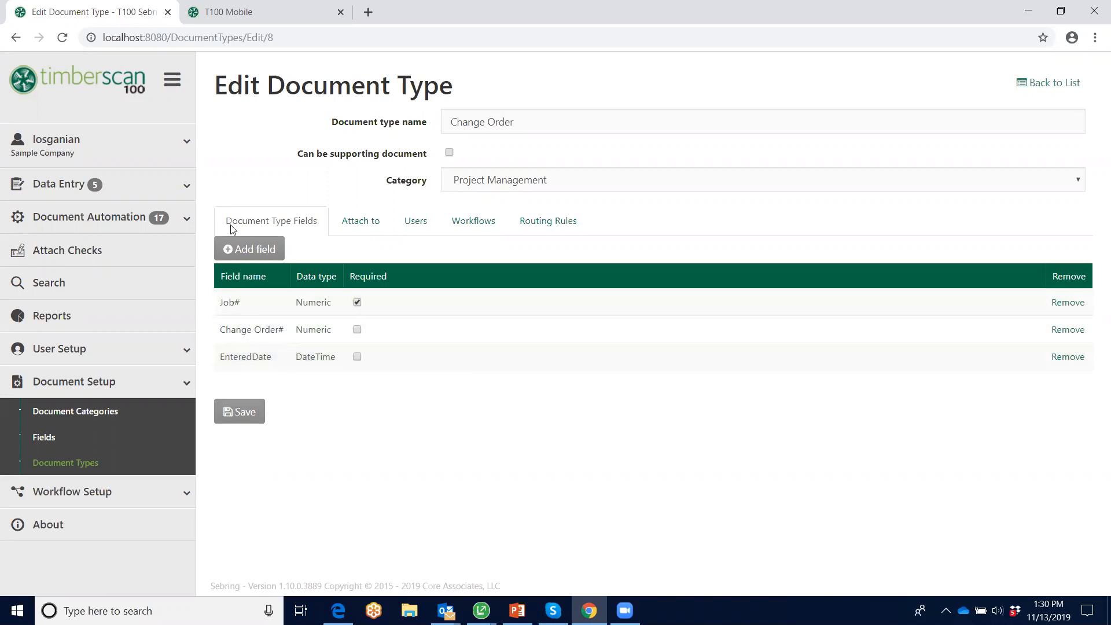
{"action": "left_click", "coordinate": [243, 248]}
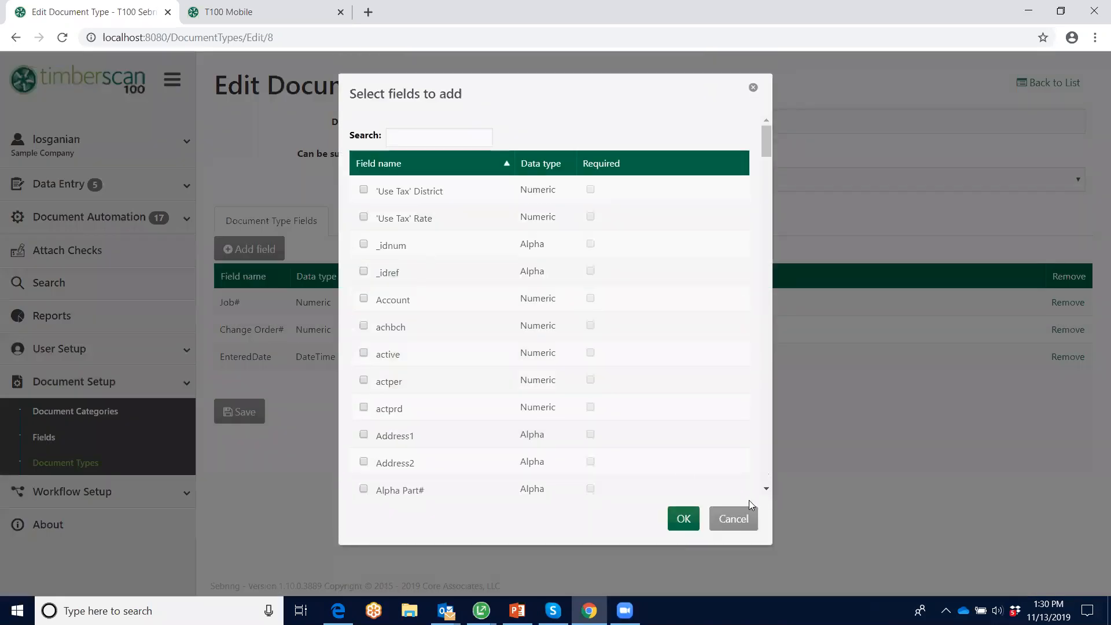
{"action": "left_click_drag", "start_coordinate": [767, 140], "coordinate": [767, 278]}
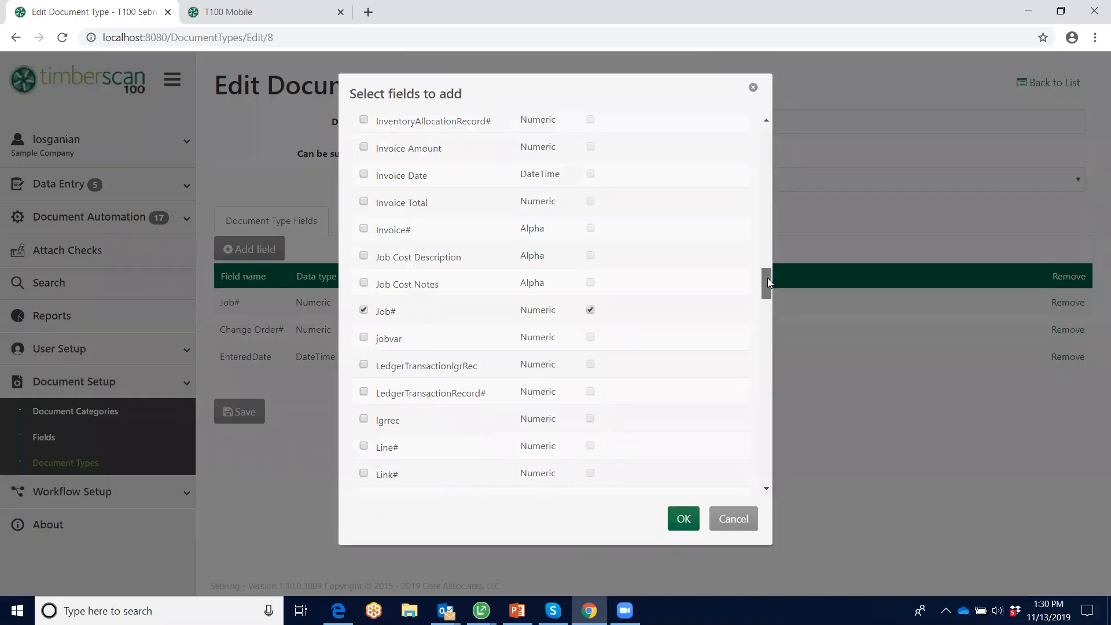
{"action": "left_click", "coordinate": [734, 518]}
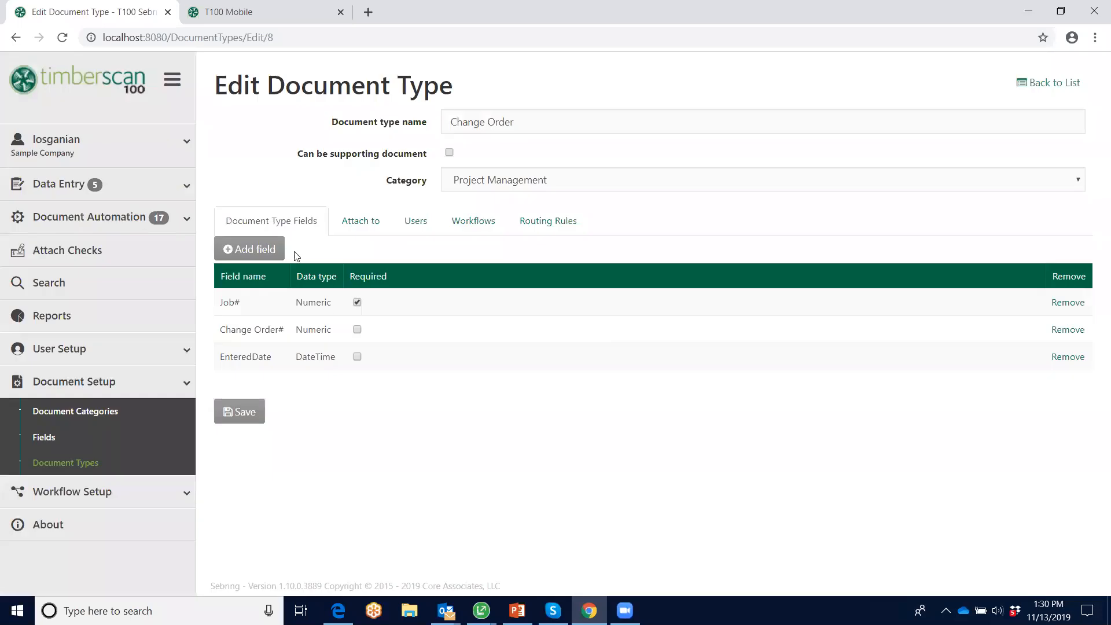
Step: Look through the record types that Change Order documents can attach to, without adding any
{"action": "left_click", "coordinate": [354, 221]}
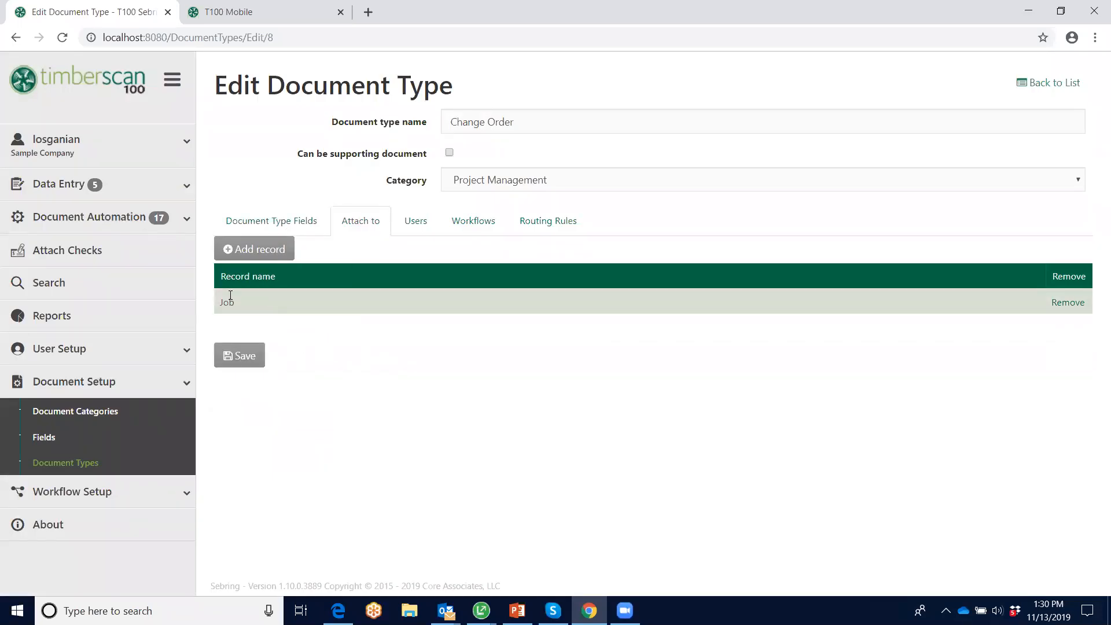
{"action": "left_click", "coordinate": [260, 247]}
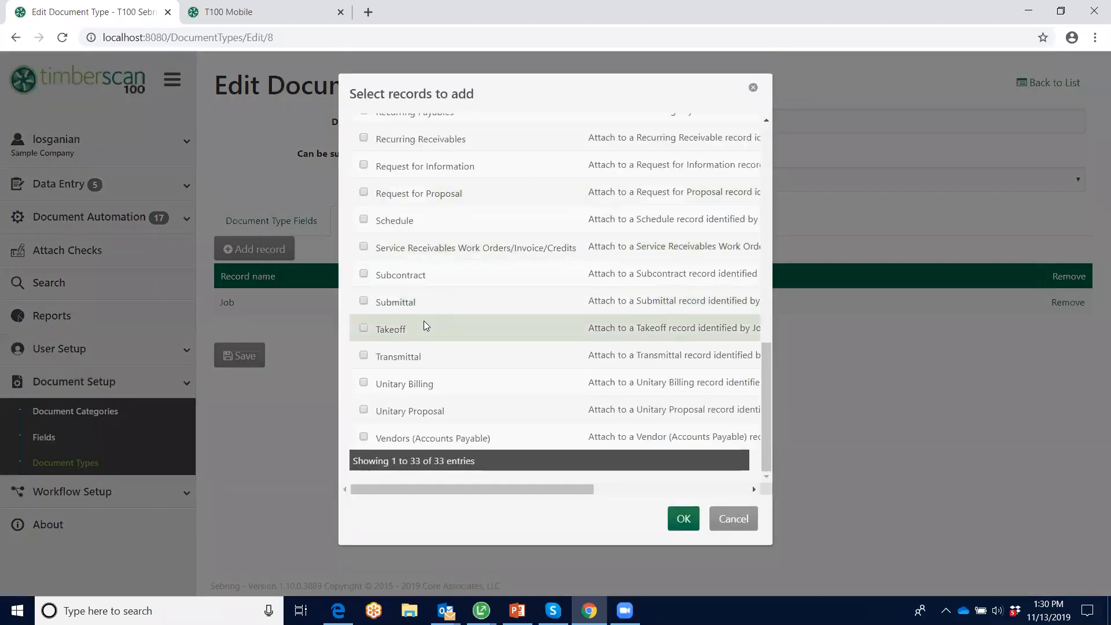
{"action": "left_click", "coordinate": [738, 519]}
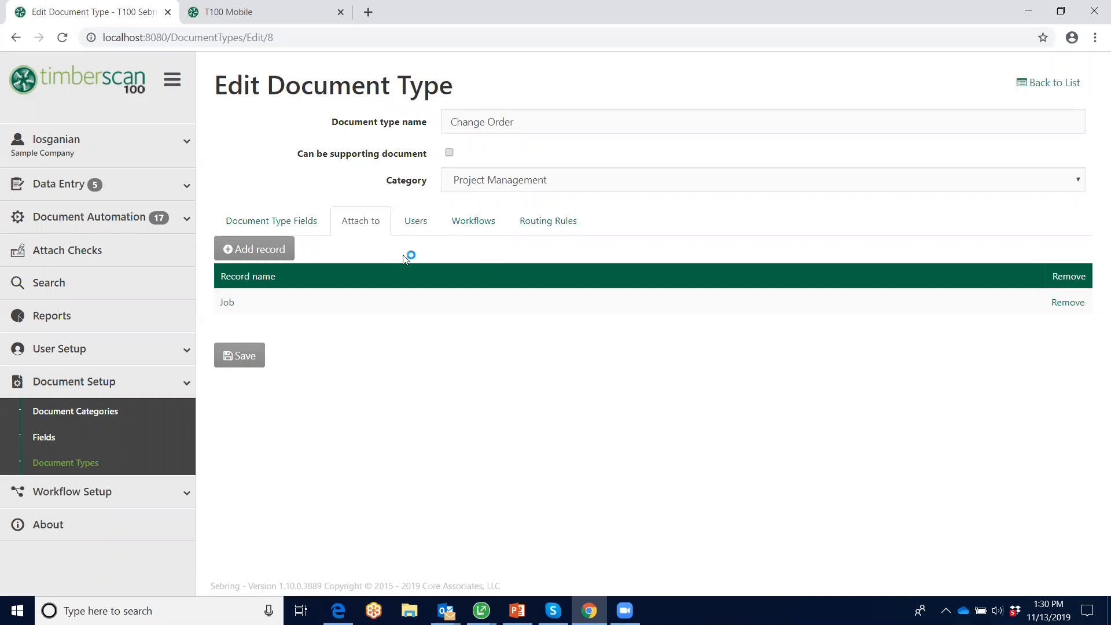
Step: Review the users, workflows and routing rules of the Change Order document type and return to the document types list
{"action": "left_click", "coordinate": [408, 224]}
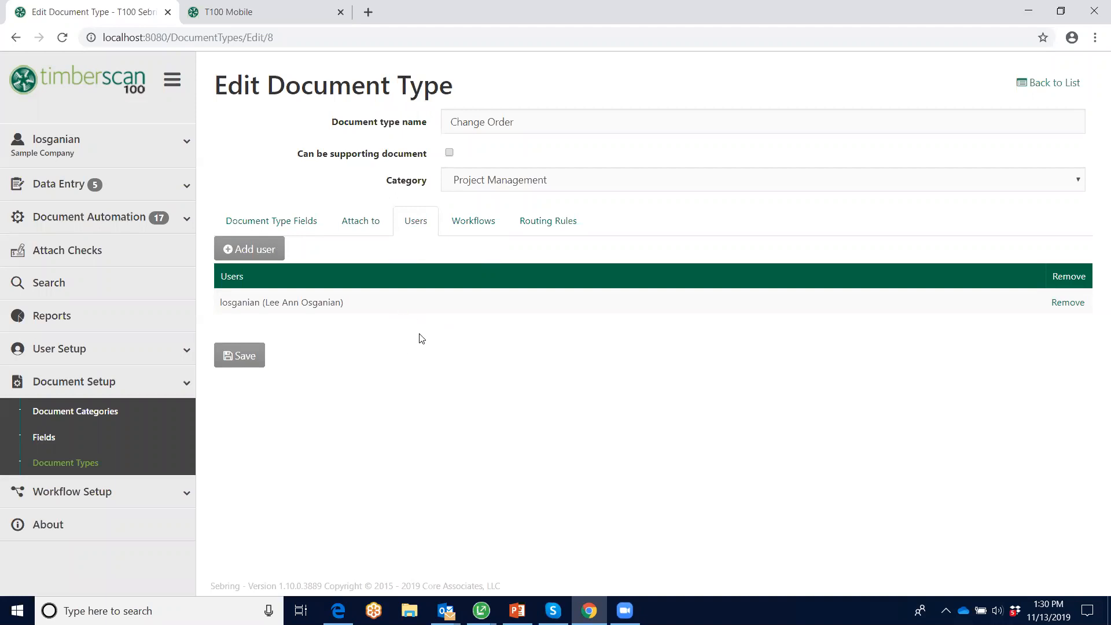
{"action": "left_click", "coordinate": [475, 226]}
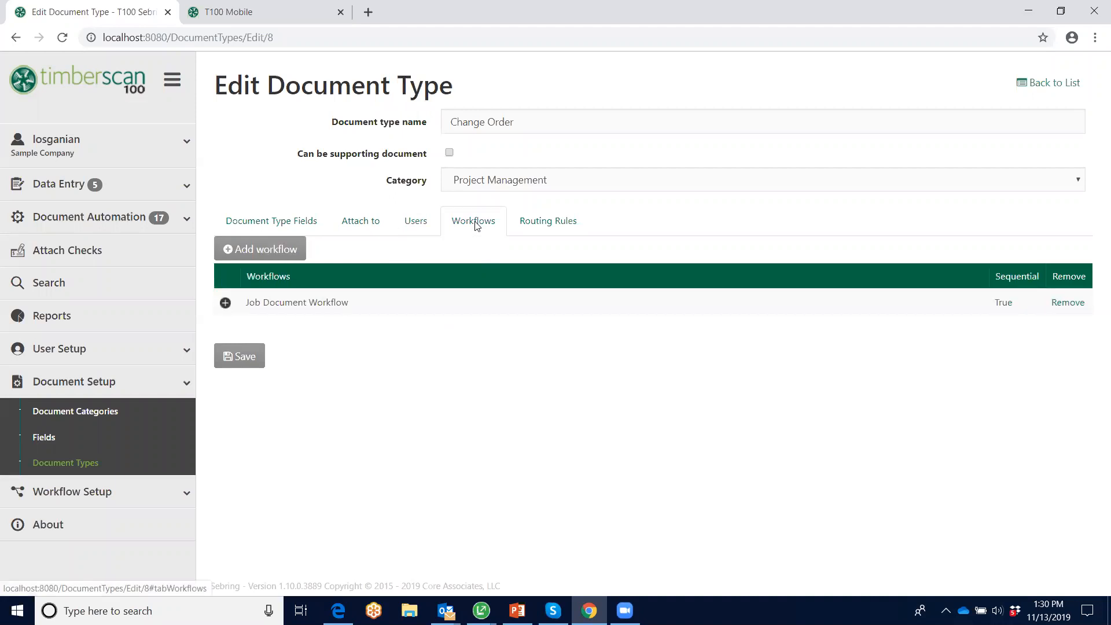
{"action": "left_click", "coordinate": [529, 223]}
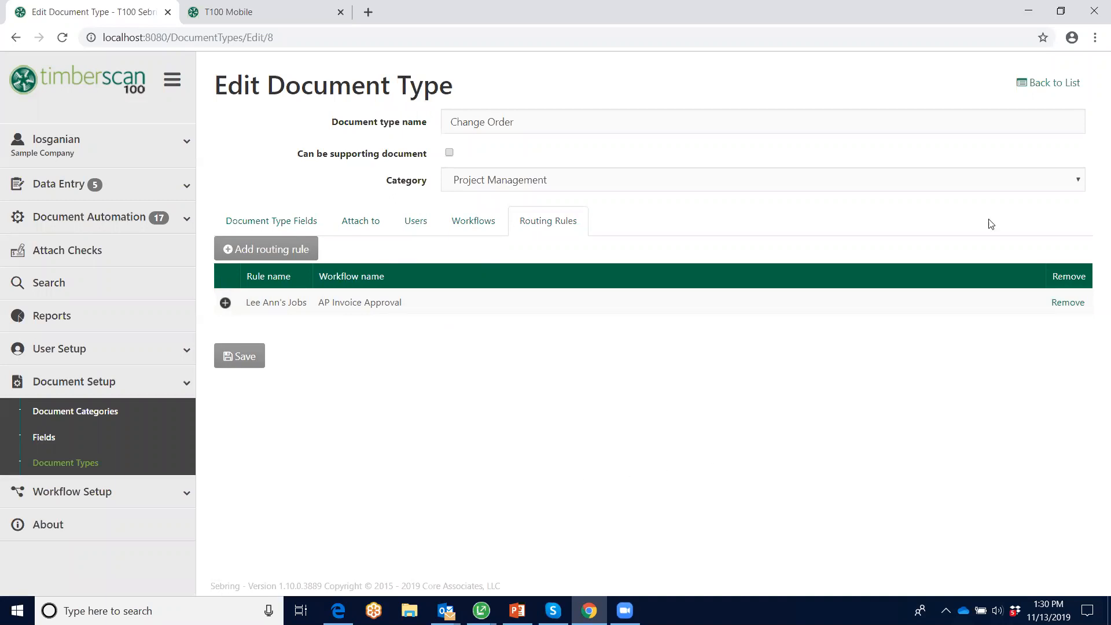
{"action": "left_click", "coordinate": [1039, 84]}
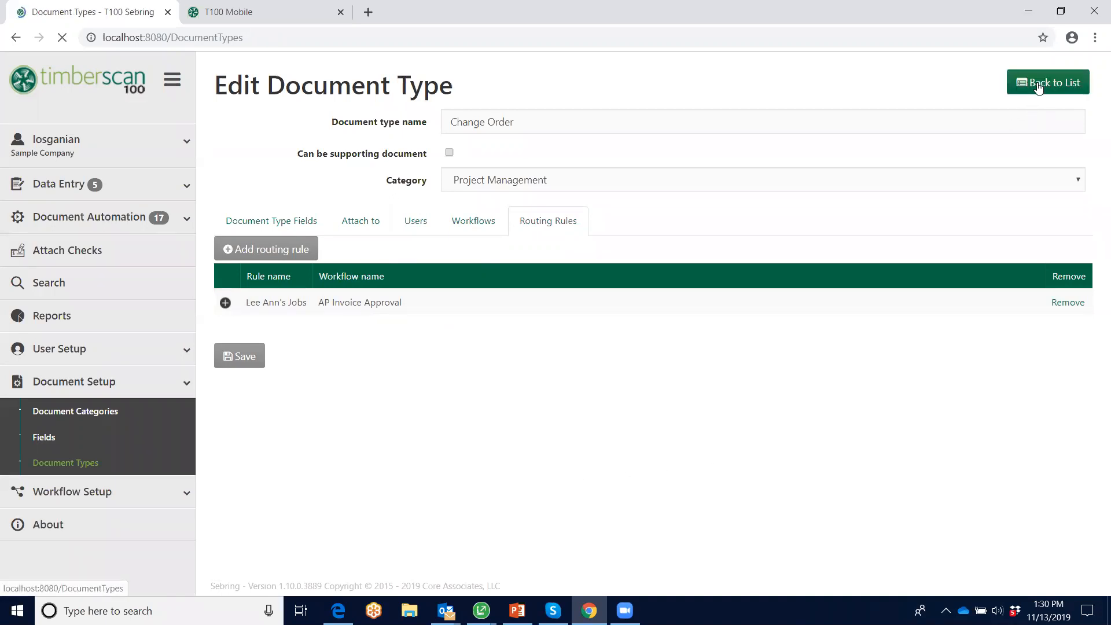